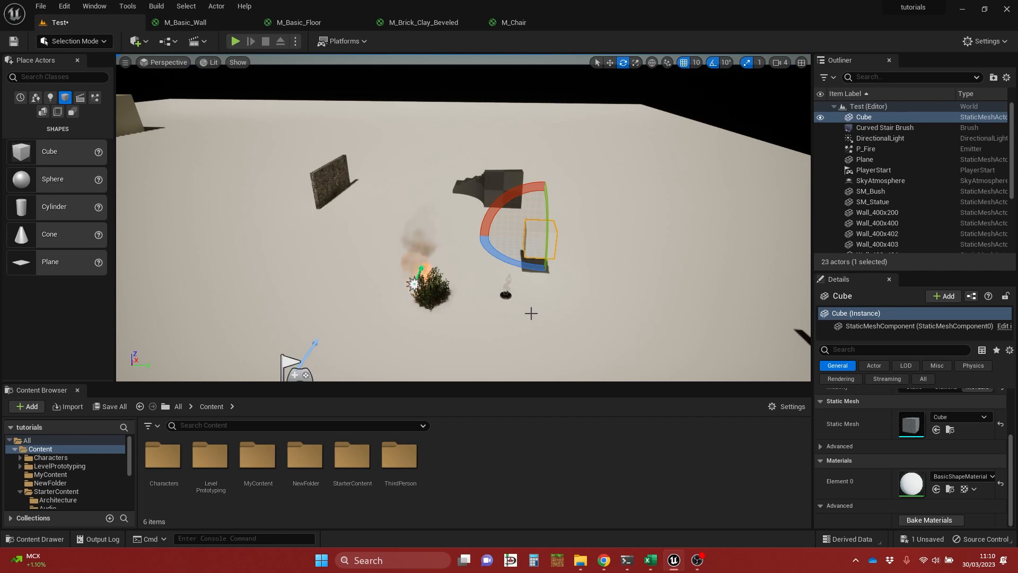
- Select the cobblestone wall and inspect its surface material close up
{"action": "mouse_move", "coordinate": [524, 305]}
{"action": "right_mouse_down"}
{"action": "mouse_move", "coordinate": [441, 298]}
{"action": "mouse_move", "coordinate": [477, 291]}
{"action": "mouse_move", "coordinate": [535, 312]}
{"action": "right_mouse_up"}
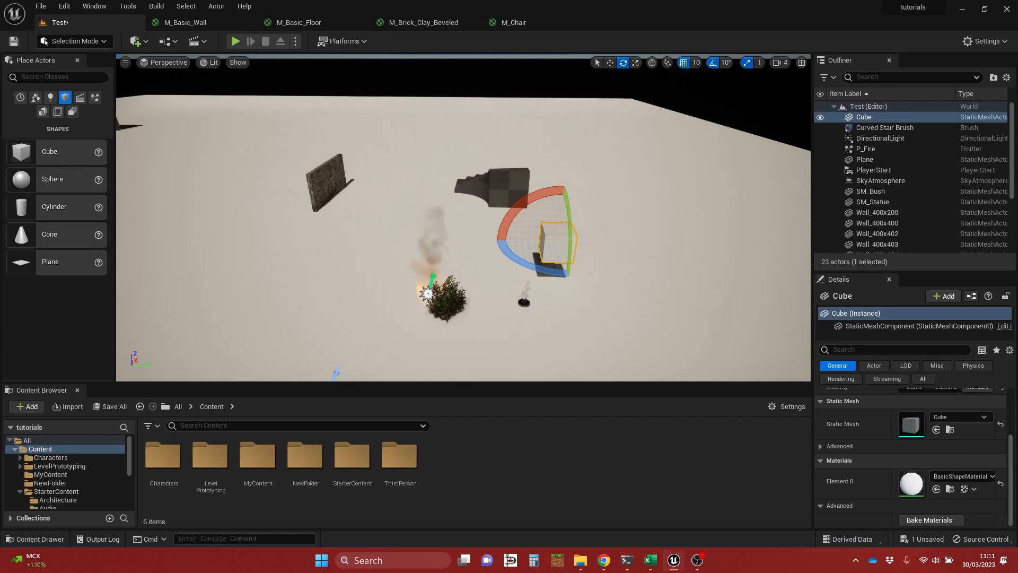
{"action": "right_click_drag", "start_coordinate": [463, 217], "coordinate": [258, 188]}
{"action": "key", "text": "w"}
{"action": "key", "text": "d"}
{"action": "key", "text": "w"}
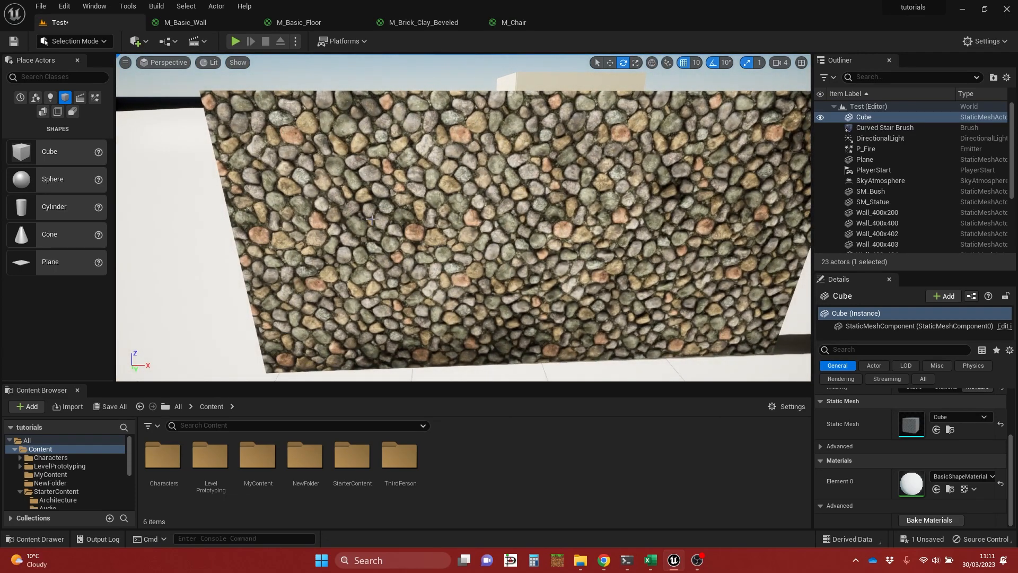
{"action": "right_click_drag", "start_coordinate": [372, 218], "coordinate": [384, 200]}
{"action": "left_click", "coordinate": [370, 210]}
{"action": "key", "text": "a"}
{"action": "key", "text": "d"}
{"action": "key", "text": "a"}
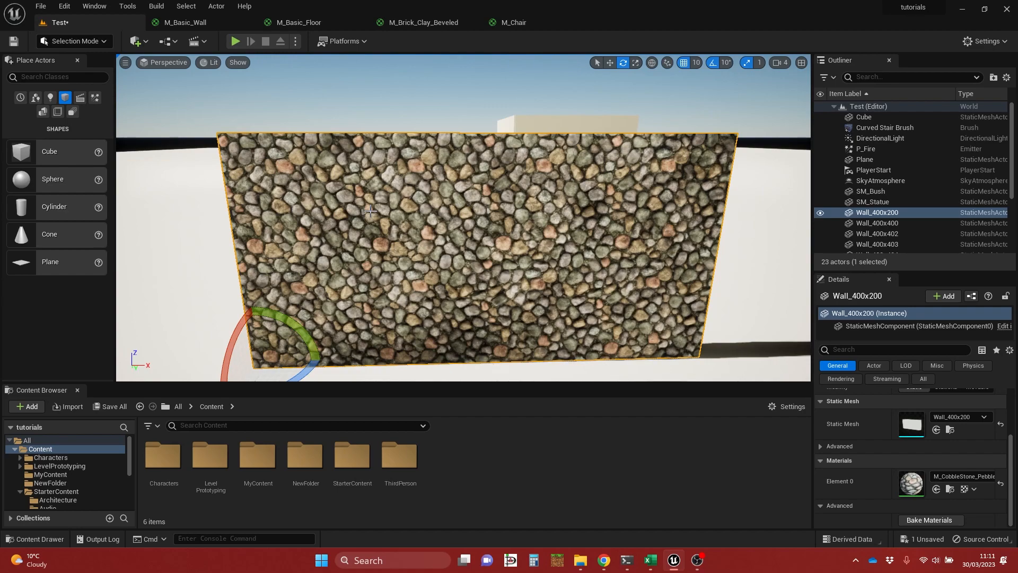
- Select the curved stair brush and examine its checkered surface from close range
{"action": "key", "text": "w"}
{"action": "right_click_drag", "start_coordinate": [462, 202], "coordinate": [801, 261]}
{"action": "key", "text": "a"}
{"action": "key", "text": "a"}
{"action": "key", "text": "s"}
{"action": "key", "text": "w"}
{"action": "key", "text": "a"}
{"action": "key", "text": "s"}
{"action": "key", "text": "w"}
{"action": "key", "text": "a"}
{"action": "key", "text": "s"}
{"action": "key", "text": "w"}
{"action": "key", "text": "s"}
{"action": "left_click", "coordinate": [492, 195]}
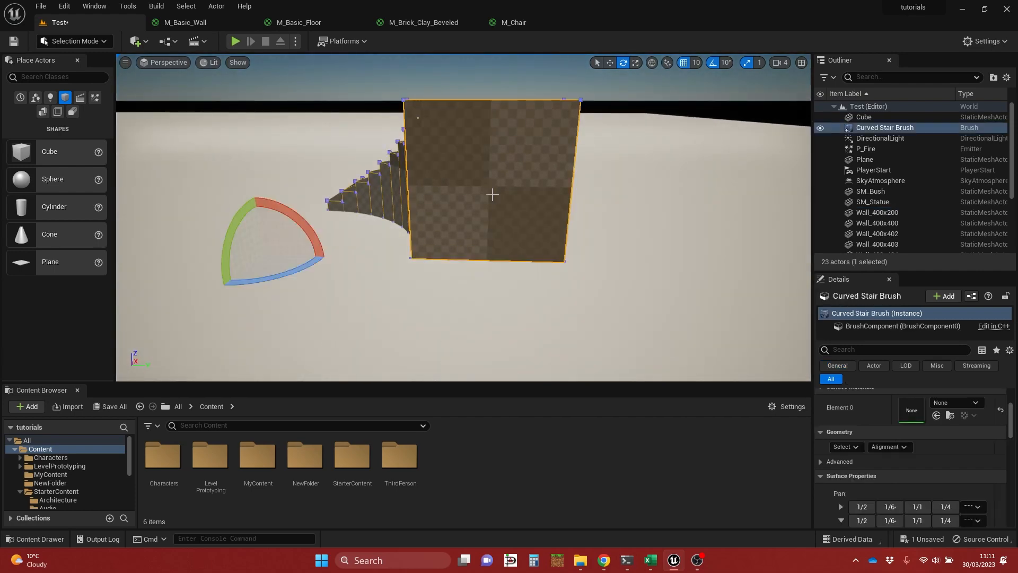
{"action": "right_click_drag", "start_coordinate": [492, 194], "coordinate": [451, 181]}
{"action": "key", "text": "w"}
{"action": "key", "text": "d"}
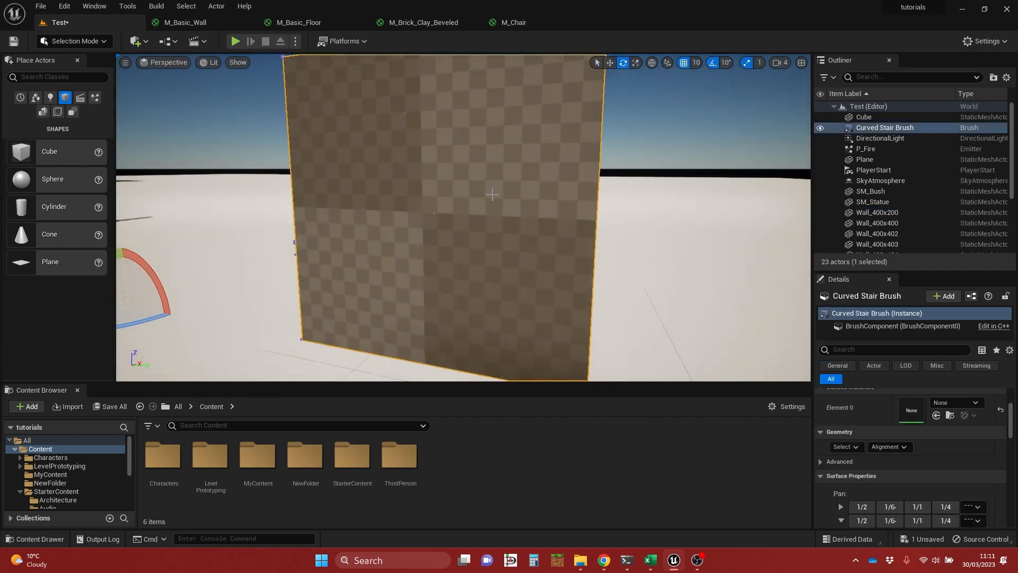
{"action": "key", "text": "d"}
- Focus on the plain cube and examine its surface from around its sides
{"action": "right_click_drag", "start_coordinate": [493, 222], "coordinate": [303, 174]}
{"action": "key", "text": "a"}
{"action": "key", "text": "d"}
{"action": "key", "text": "w"}
{"action": "key", "text": "s"}
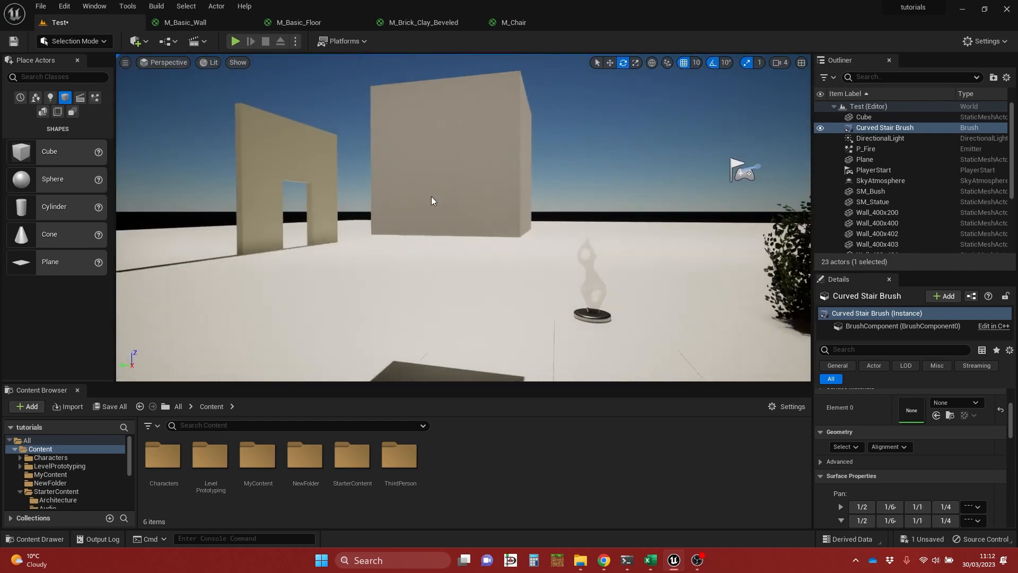
{"action": "double_click", "coordinate": [864, 116]}
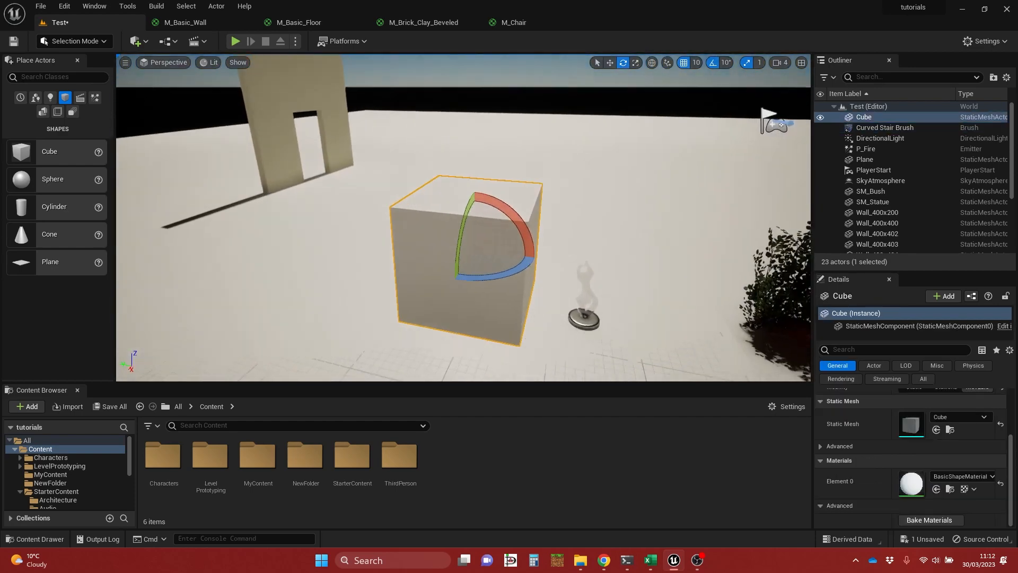
{"action": "right_click_drag", "start_coordinate": [463, 218], "coordinate": [570, 177]}
{"action": "key", "text": "a"}
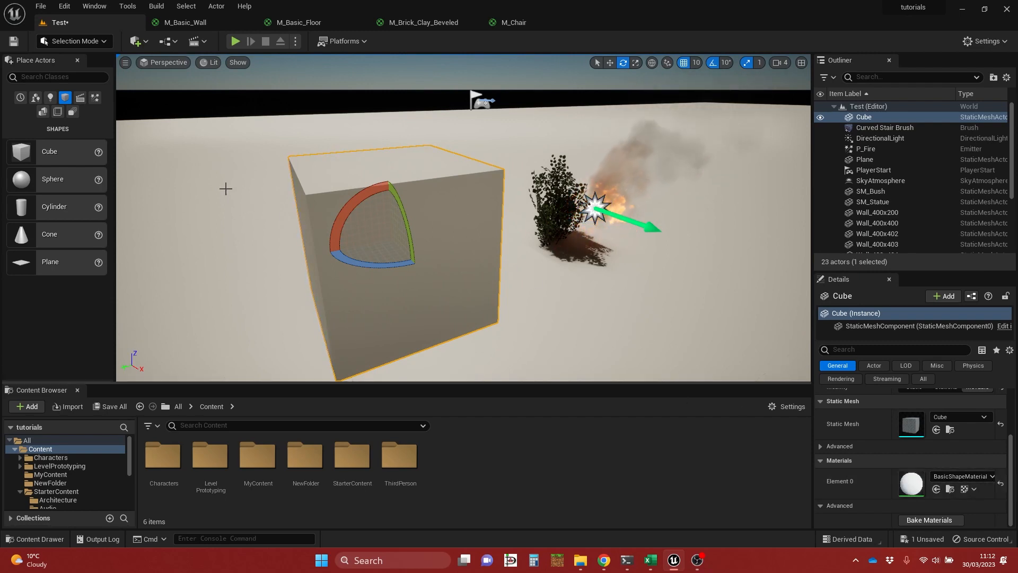
- Examine the fire emitter and the bush beside it, selecting each and switching to the move tool
{"action": "key", "text": "d"}
{"action": "right_click_drag", "start_coordinate": [227, 189], "coordinate": [250, 196]}
{"action": "key", "text": "w"}
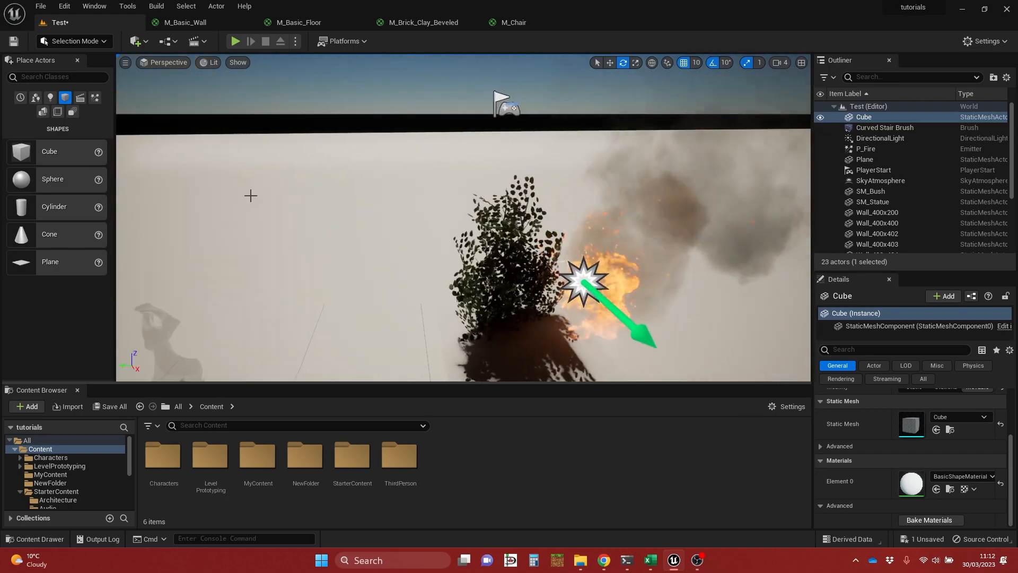
{"action": "left_click", "coordinate": [511, 264]}
{"action": "key", "text": "space"}
{"action": "key", "text": "space"}
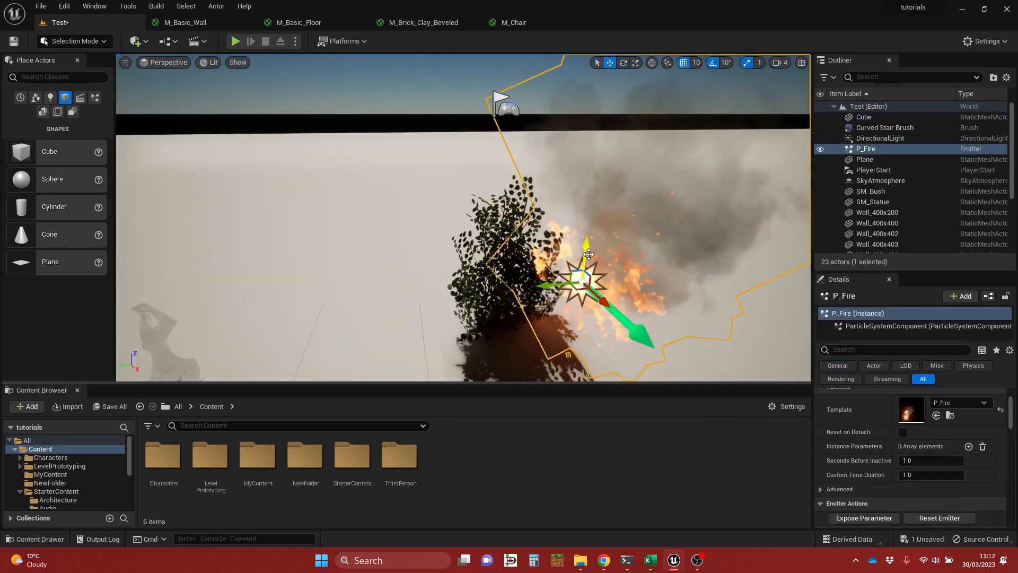
{"action": "key", "text": "a"}
{"action": "right_click_drag", "start_coordinate": [511, 264], "coordinate": [625, 238]}
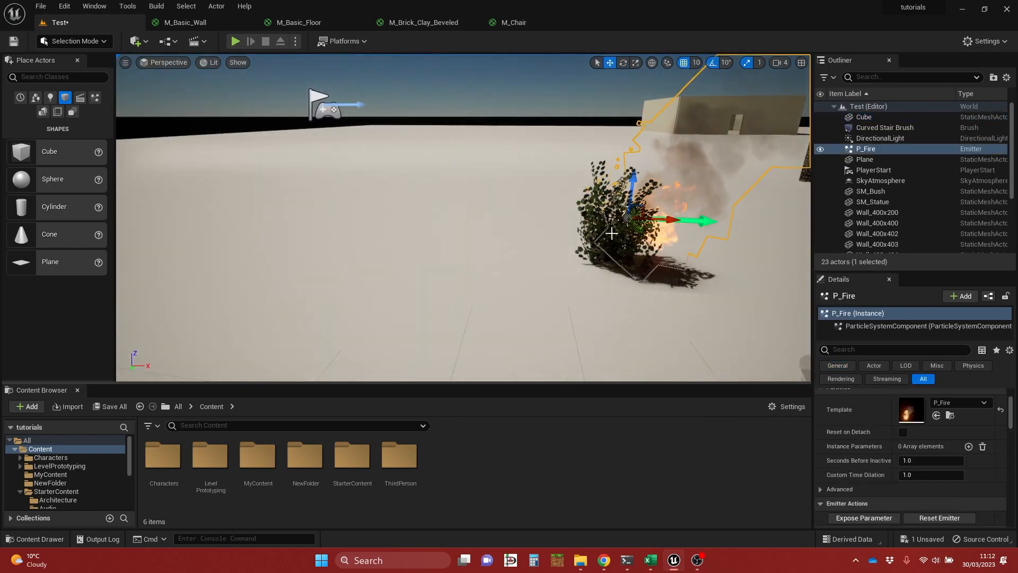
{"action": "left_click", "coordinate": [604, 243]}
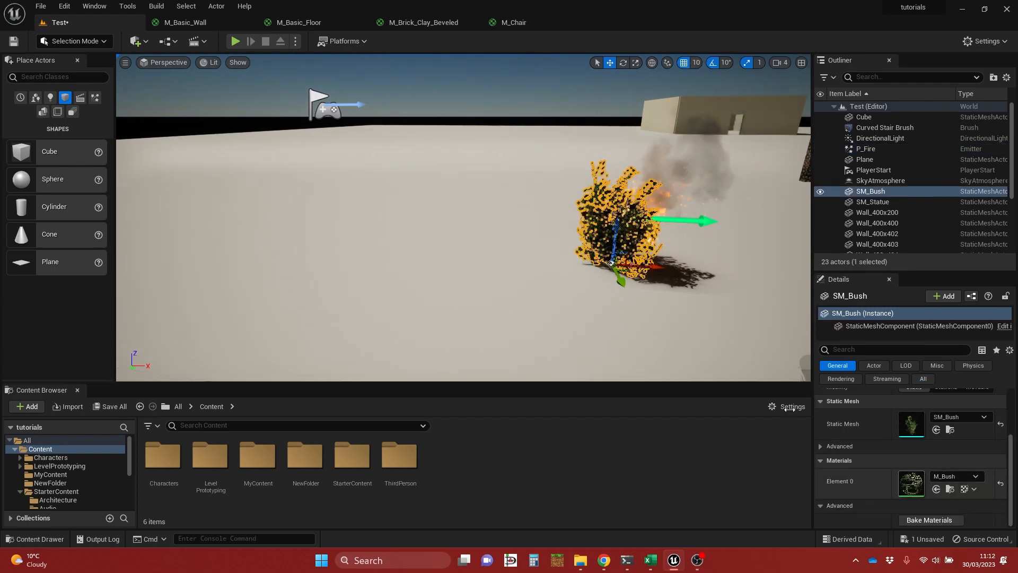
- Duplicate the plain cube twice along the Y axis, leaving a gap between the copies
{"action": "mouse_move", "coordinate": [665, 302]}
{"action": "right_mouse_down"}
{"action": "mouse_move", "coordinate": [514, 294]}
{"action": "mouse_move", "coordinate": [615, 295]}
{"action": "mouse_move", "coordinate": [488, 300]}
{"action": "mouse_move", "coordinate": [456, 314]}
{"action": "mouse_move", "coordinate": [488, 299]}
{"action": "mouse_move", "coordinate": [291, 302]}
{"action": "mouse_move", "coordinate": [382, 309]}
{"action": "mouse_move", "coordinate": [383, 289]}
{"action": "mouse_move", "coordinate": [332, 287]}
{"action": "mouse_move", "coordinate": [394, 287]}
{"action": "mouse_move", "coordinate": [395, 300]}
{"action": "mouse_move", "coordinate": [379, 295]}
{"action": "mouse_move", "coordinate": [379, 255]}
{"action": "mouse_move", "coordinate": [378, 331]}
{"action": "mouse_move", "coordinate": [584, 207]}
{"action": "right_mouse_up"}
{"action": "key", "text": "s"}
{"action": "key", "text": "w"}
{"action": "key", "text": "s"}
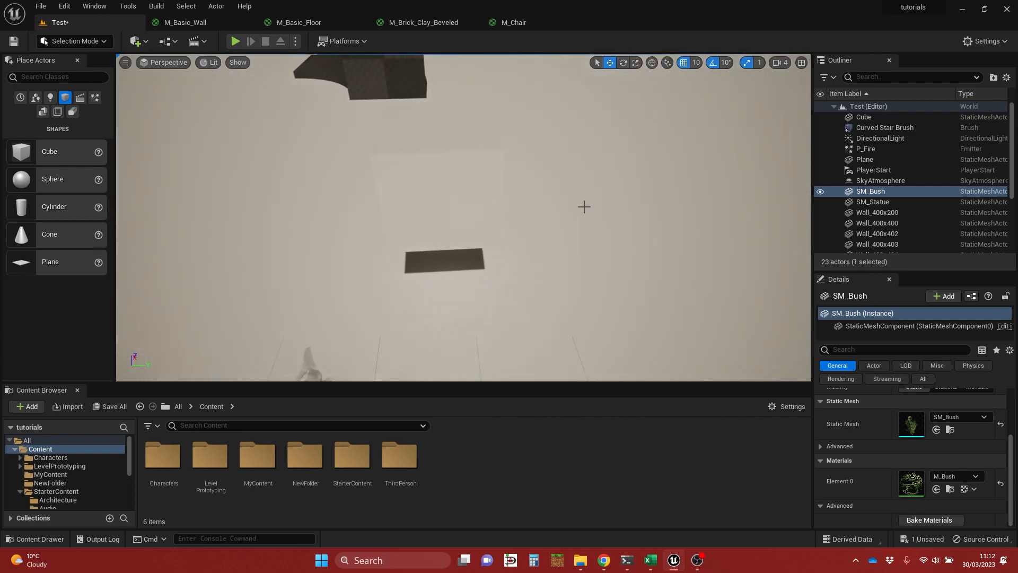
{"action": "left_click", "coordinate": [480, 183]}
{"action": "mouse_move", "coordinate": [481, 184]}
{"action": "right_mouse_down"}
{"action": "mouse_move", "coordinate": [473, 143]}
{"action": "mouse_move", "coordinate": [472, 196]}
{"action": "mouse_move", "coordinate": [472, 175]}
{"action": "right_mouse_up"}
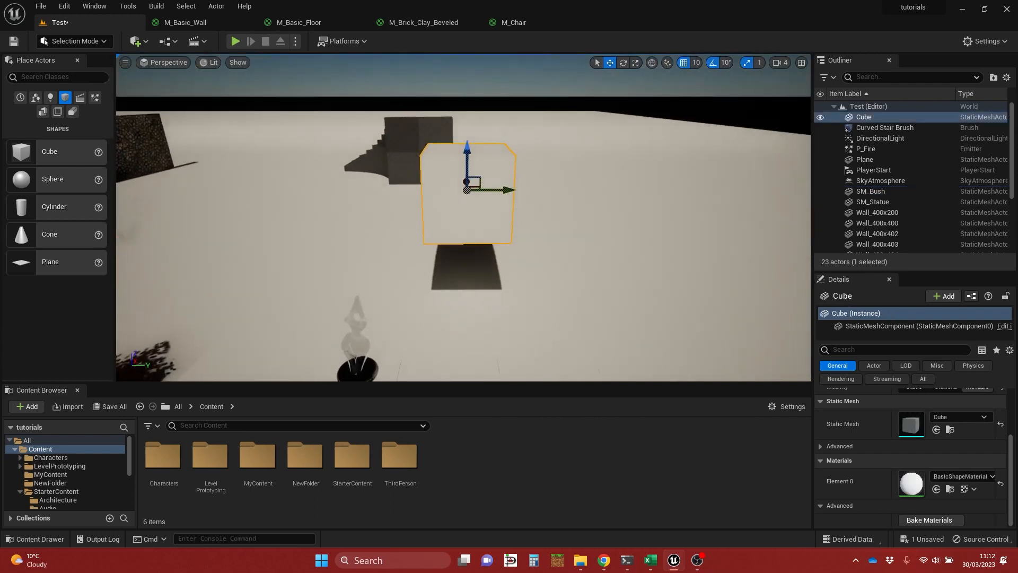
{"action": "key", "text": "d"}
{"action": "right_click_drag", "start_coordinate": [556, 246], "coordinate": [544, 251]}
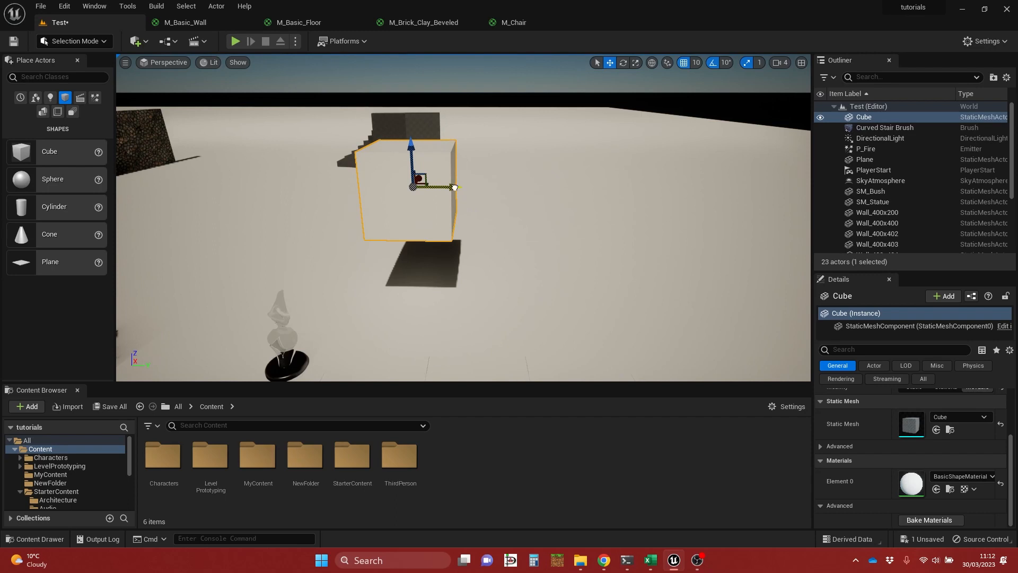
{"action": "left_click_drag", "start_coordinate": [454, 187], "coordinate": [720, 190], "text": "alt"}
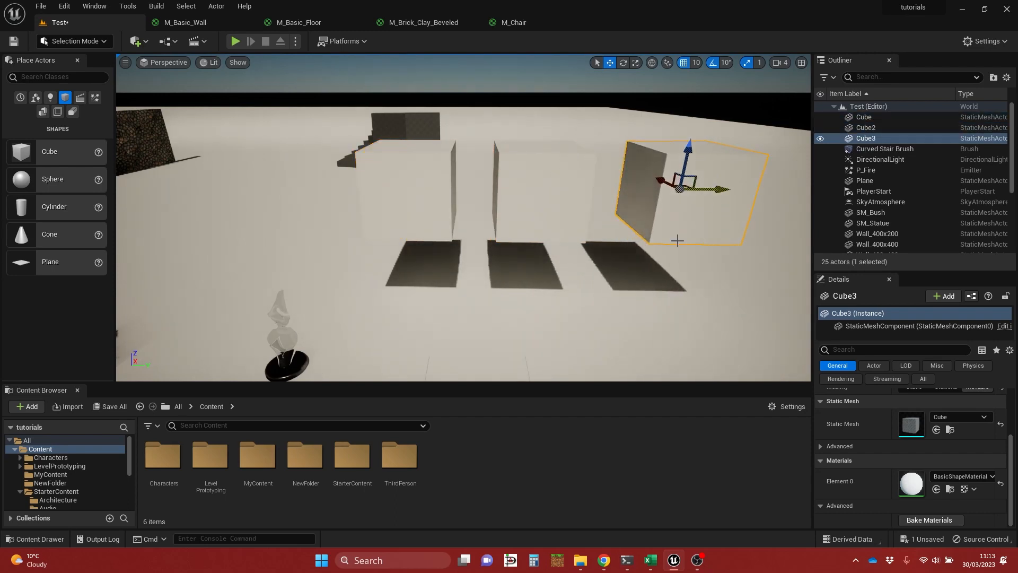
- Duplicate the last cube two more times along the Y axis to extend the row to five cubes
{"action": "key", "text": "d"}
{"action": "key", "text": "a"}
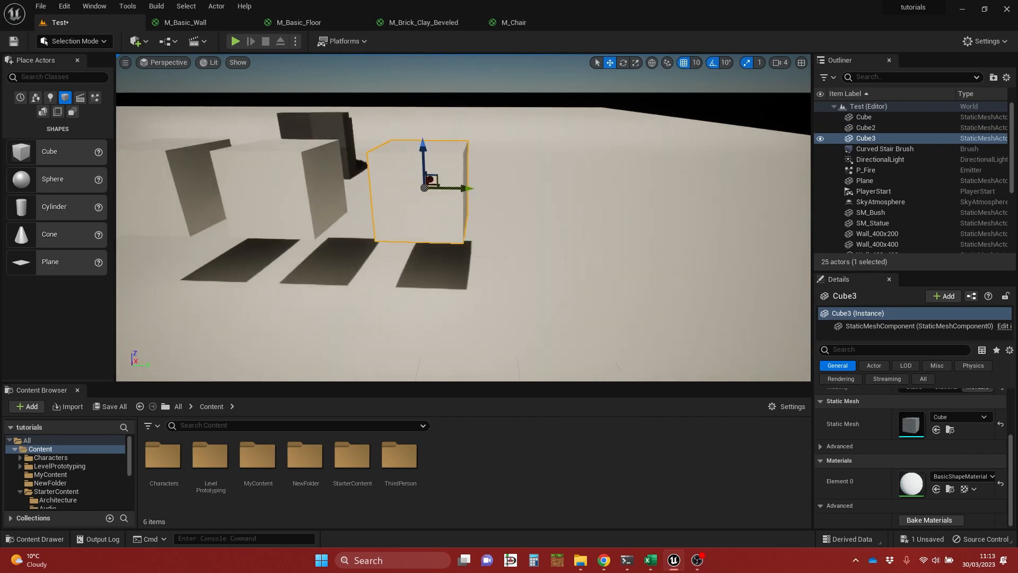
{"action": "left_click_drag", "start_coordinate": [472, 189], "coordinate": [736, 191], "text": "alt"}
- Select the original cube at the start of the row and open the Materials folder in StarterContent
{"action": "right_click_drag", "start_coordinate": [325, 291], "coordinate": [300, 287]}
{"action": "key", "text": "a"}
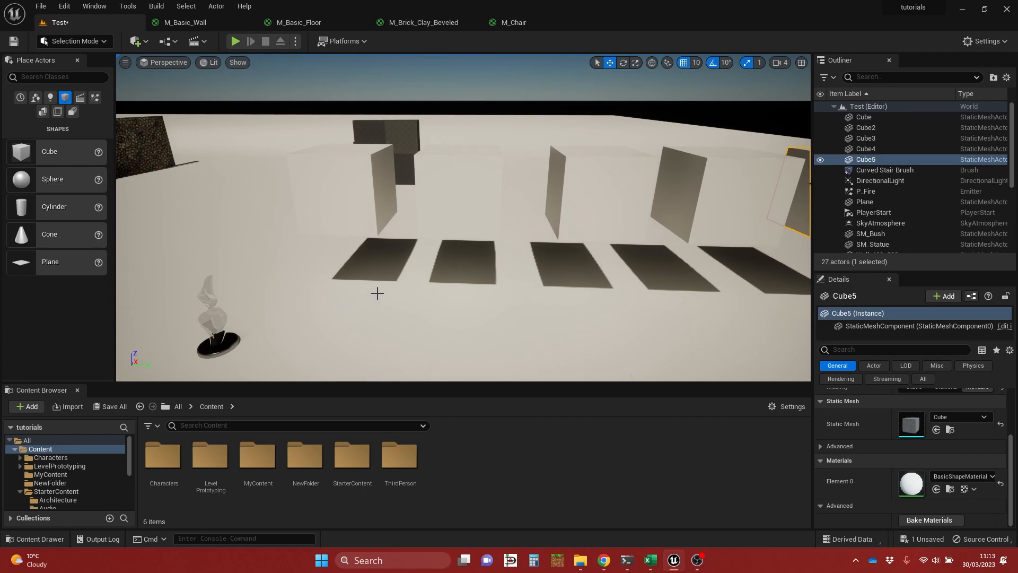
{"action": "right_click_drag", "start_coordinate": [378, 293], "coordinate": [408, 281]}
{"action": "key", "text": "w"}
{"action": "key", "text": "a"}
{"action": "key", "text": "s"}
{"action": "left_click", "coordinate": [478, 218]}
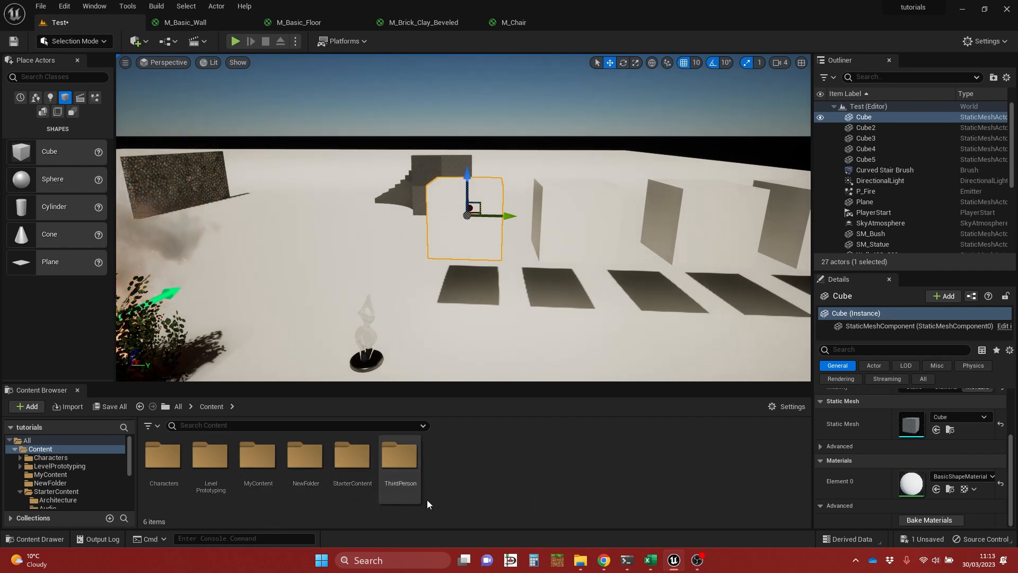
{"action": "double_click", "coordinate": [354, 456]}
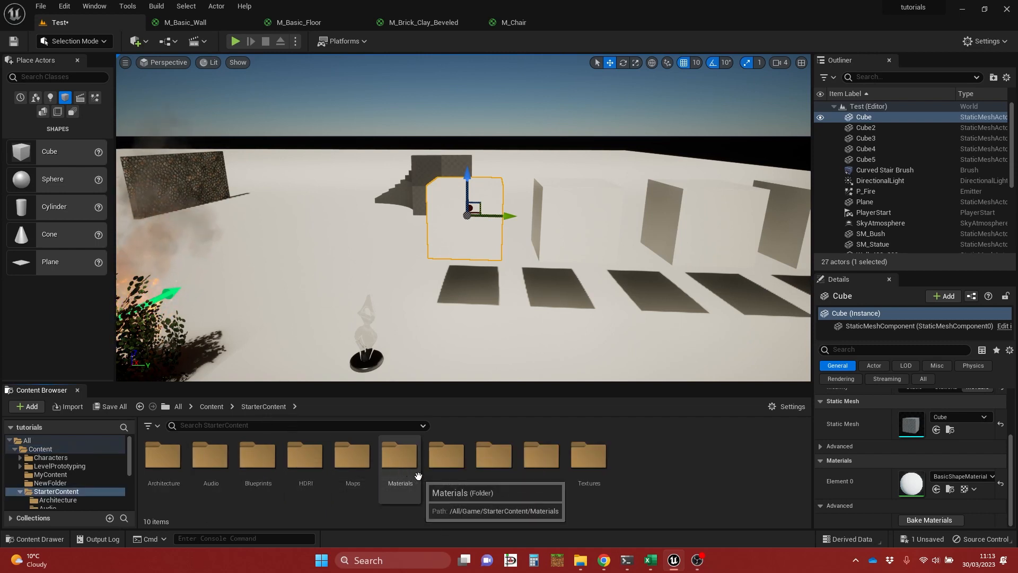
{"action": "double_click", "coordinate": [397, 456]}
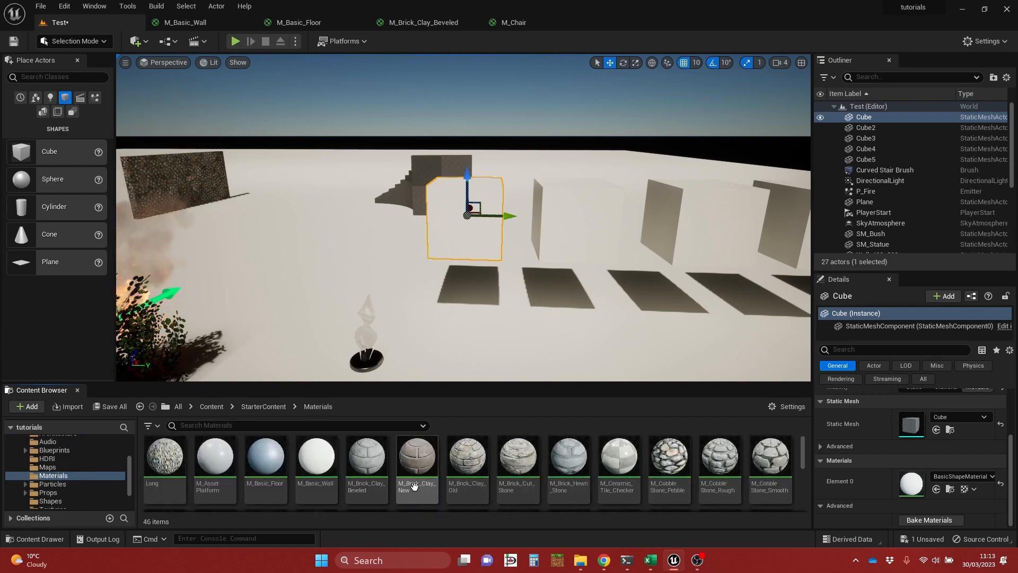
- Browse the starter materials and apply M_Basic_Floor to the first cube
{"action": "scroll", "coordinate": [414, 485], "scroll_direction": "down", "scroll_amount": 5}
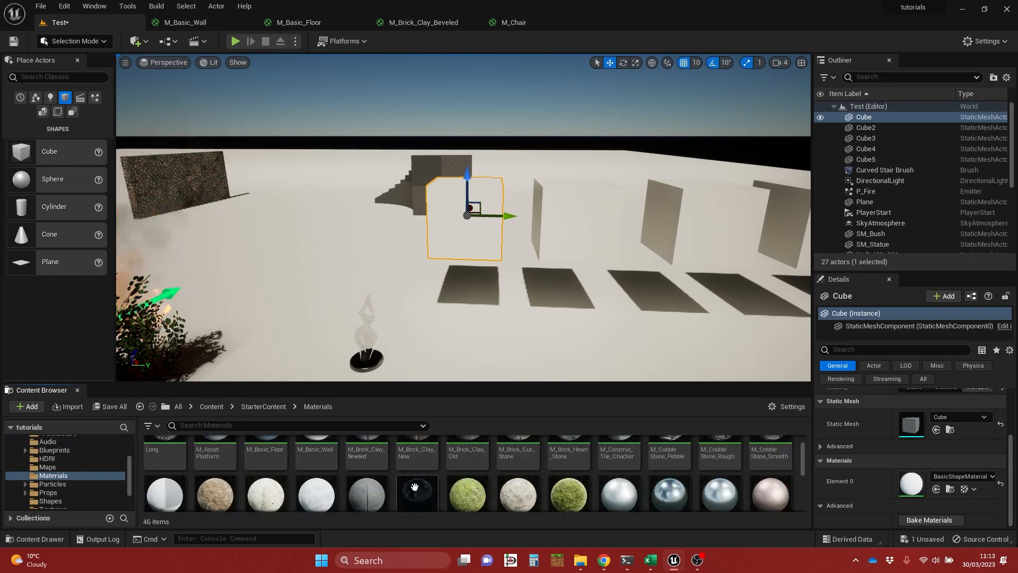
{"action": "scroll", "coordinate": [415, 486], "scroll_direction": "up", "scroll_amount": 5}
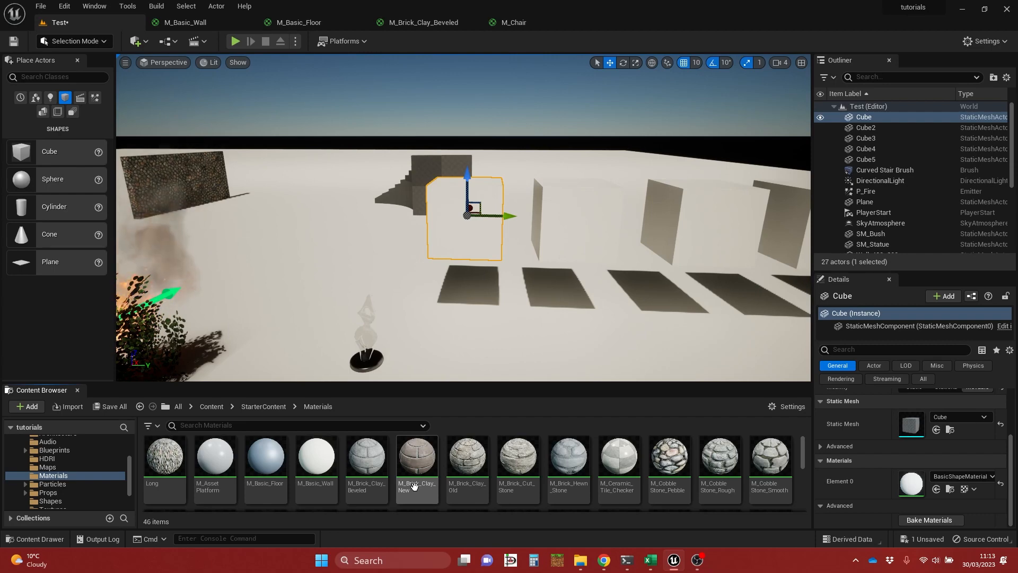
{"action": "mouse_move", "coordinate": [403, 466]}
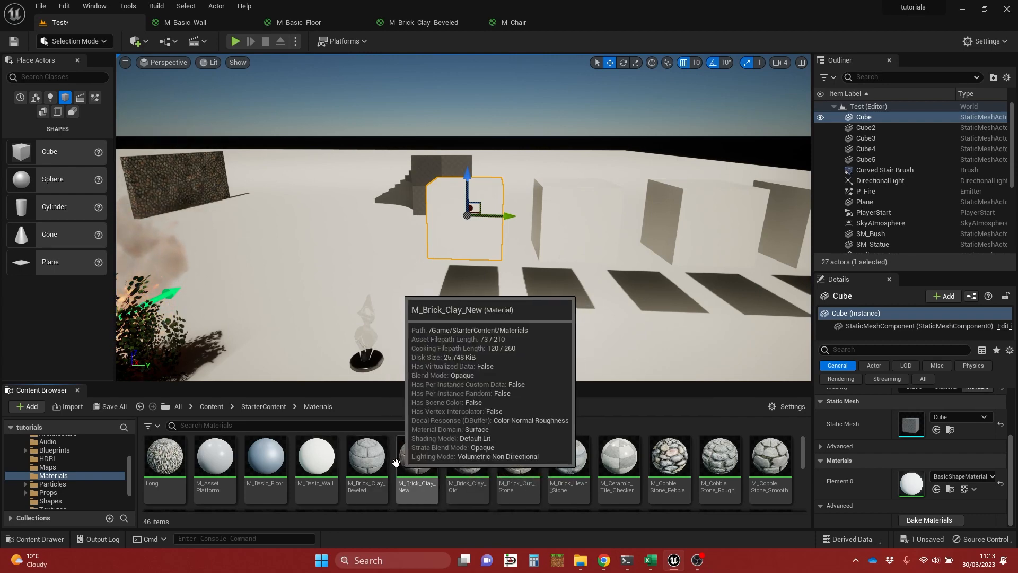
{"action": "mouse_move", "coordinate": [305, 452]}
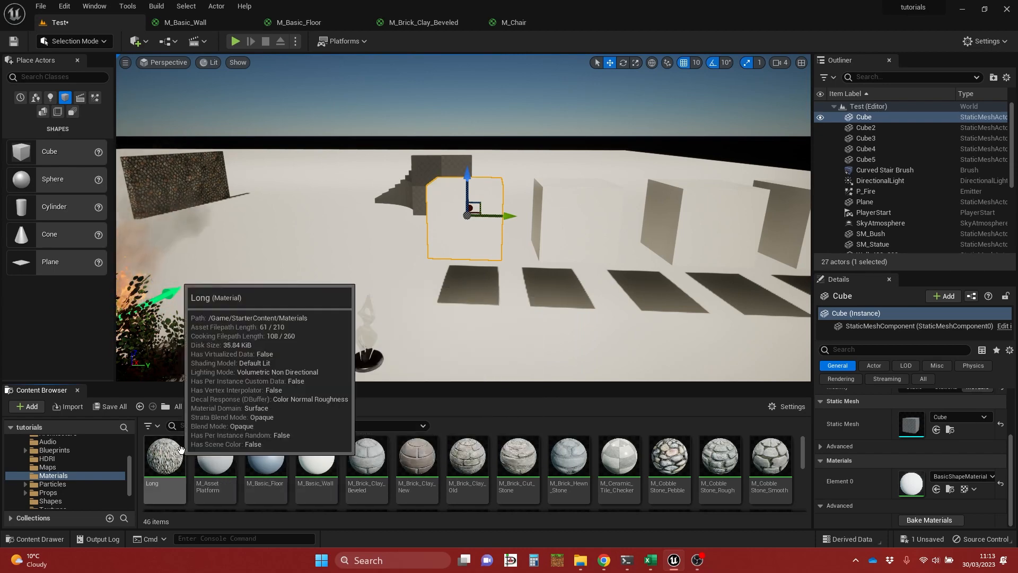
{"action": "mouse_move", "coordinate": [370, 450]}
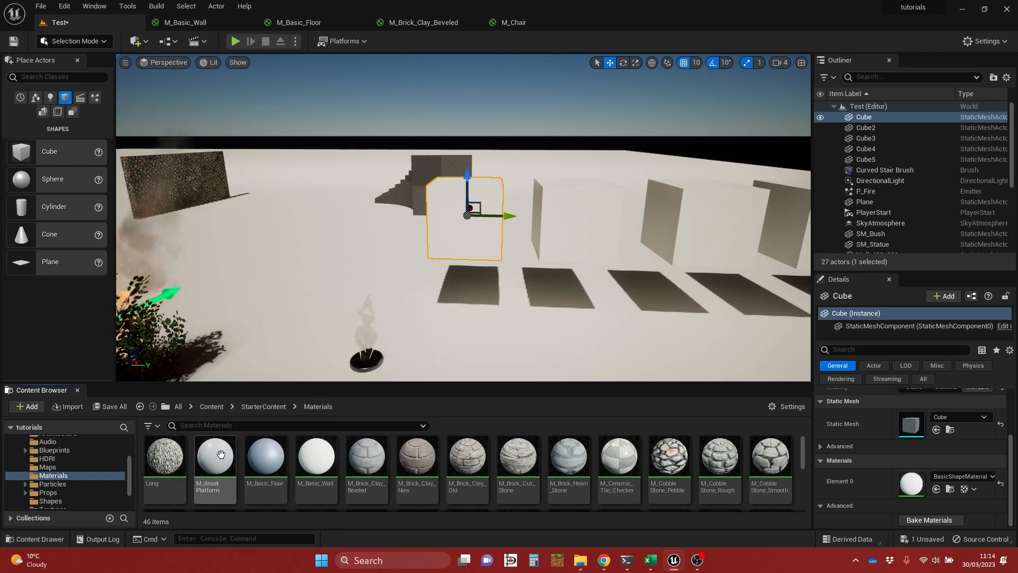
{"action": "scroll", "coordinate": [371, 447], "scroll_direction": "down", "scroll_amount": 3}
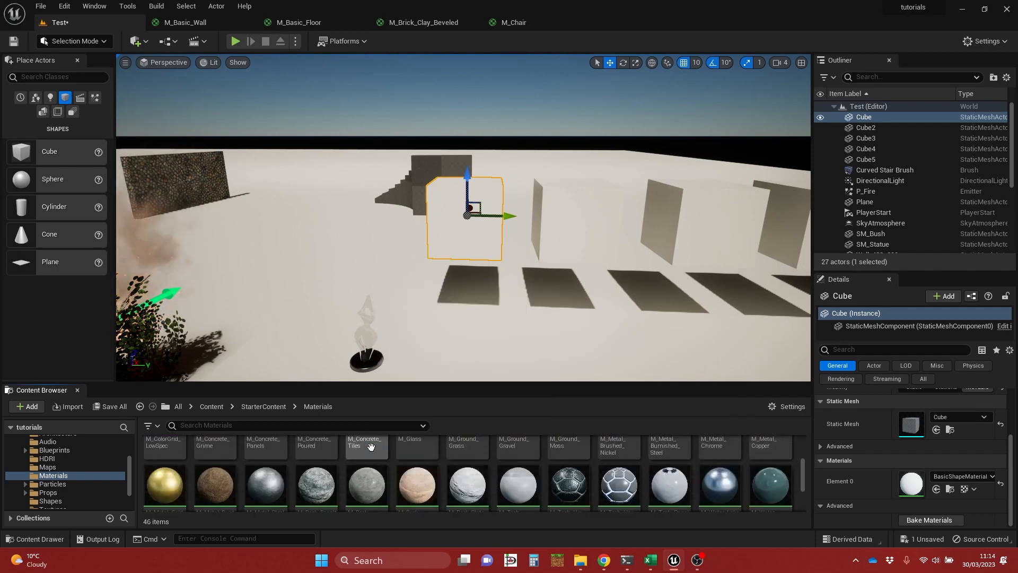
{"action": "scroll", "coordinate": [371, 447], "scroll_direction": "up", "scroll_amount": 3}
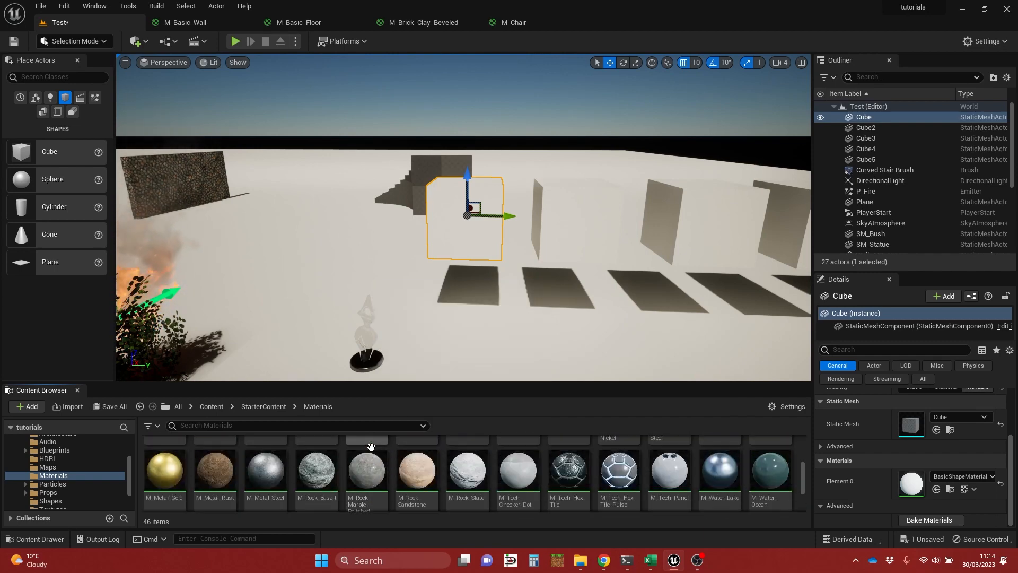
{"action": "scroll", "coordinate": [371, 447], "scroll_direction": "up", "scroll_amount": 2}
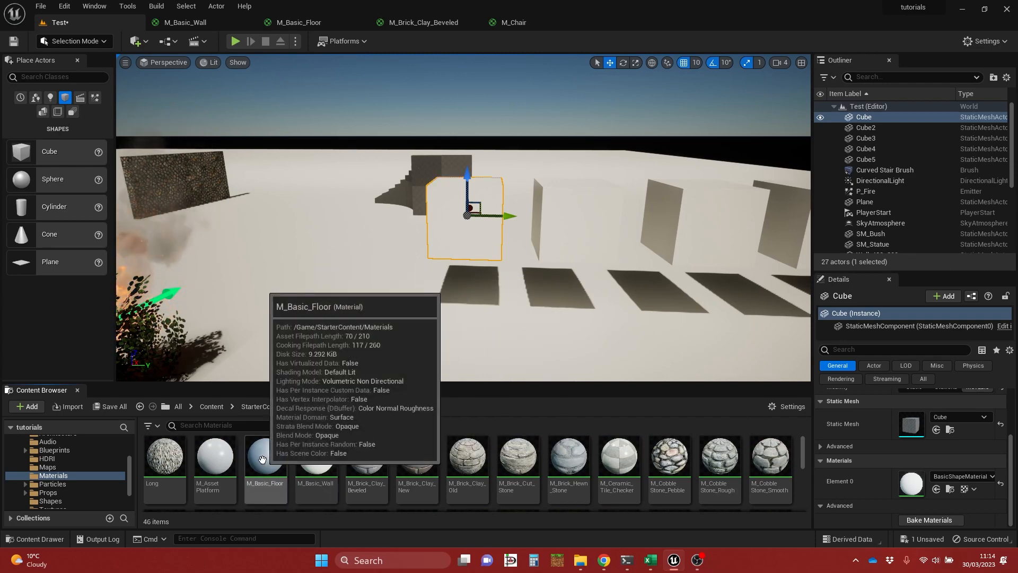
{"action": "left_click_drag", "start_coordinate": [261, 459], "coordinate": [450, 227]}
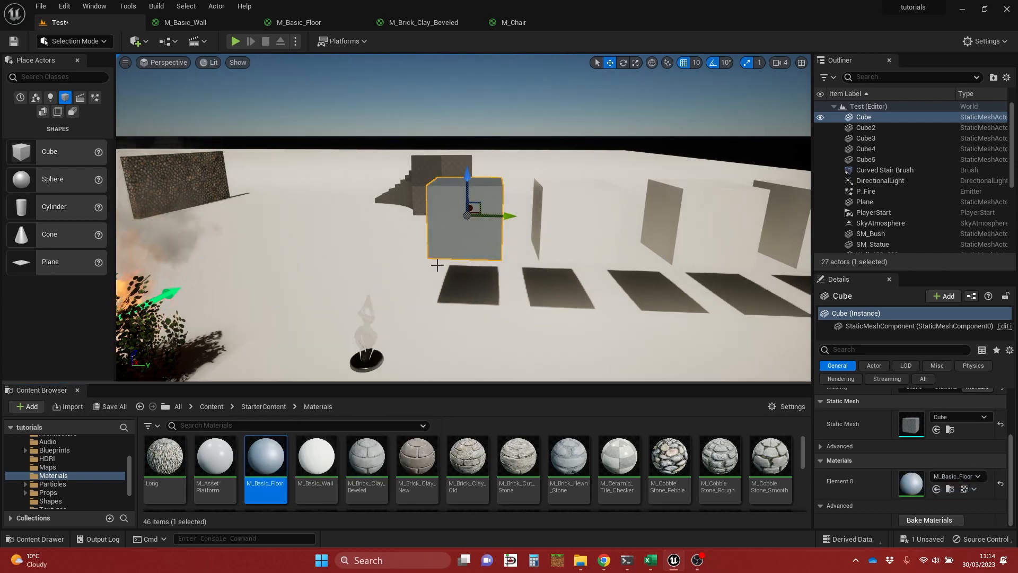
- Assign M_Basic_Wall as the Element 0 material of the second cube in the row
{"action": "right_click_drag", "start_coordinate": [436, 263], "coordinate": [481, 221]}
{"action": "key", "text": "w"}
{"action": "key", "text": "d"}
{"action": "key", "text": "a"}
{"action": "key", "text": "s"}
{"action": "key", "text": "s"}
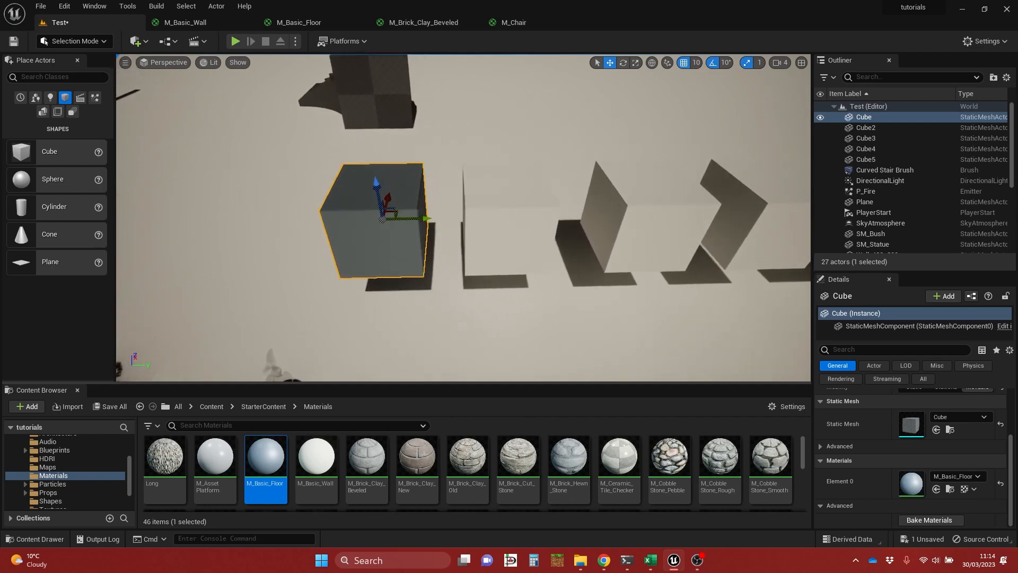
{"action": "left_click", "coordinate": [475, 241]}
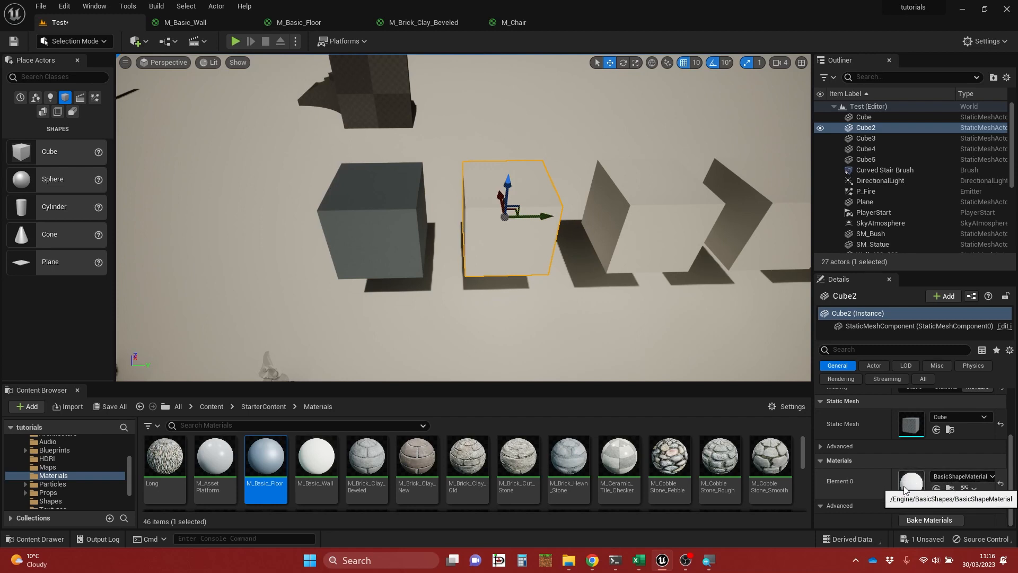
{"action": "left_click", "coordinate": [991, 476]}
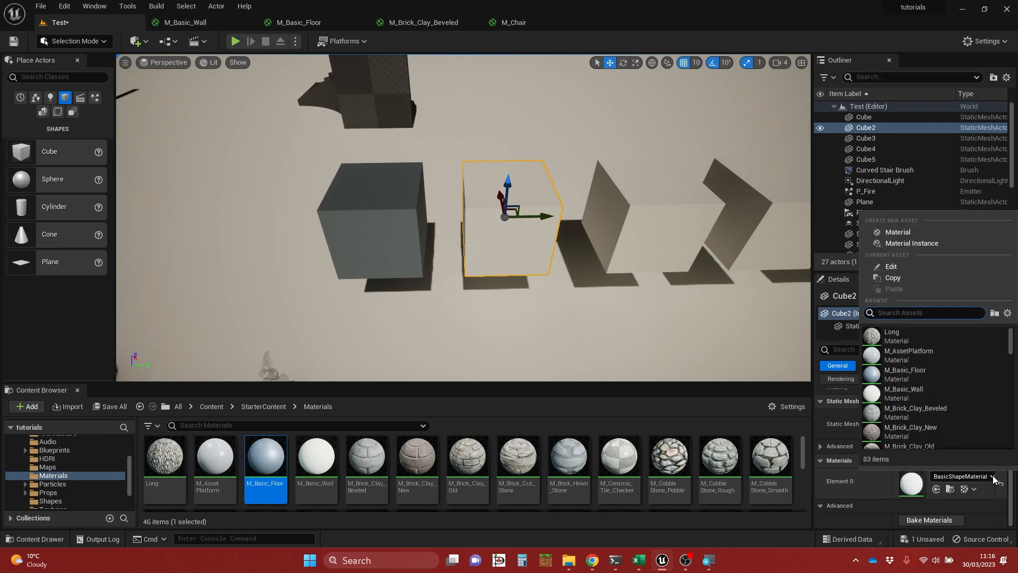
{"action": "left_click", "coordinate": [924, 391]}
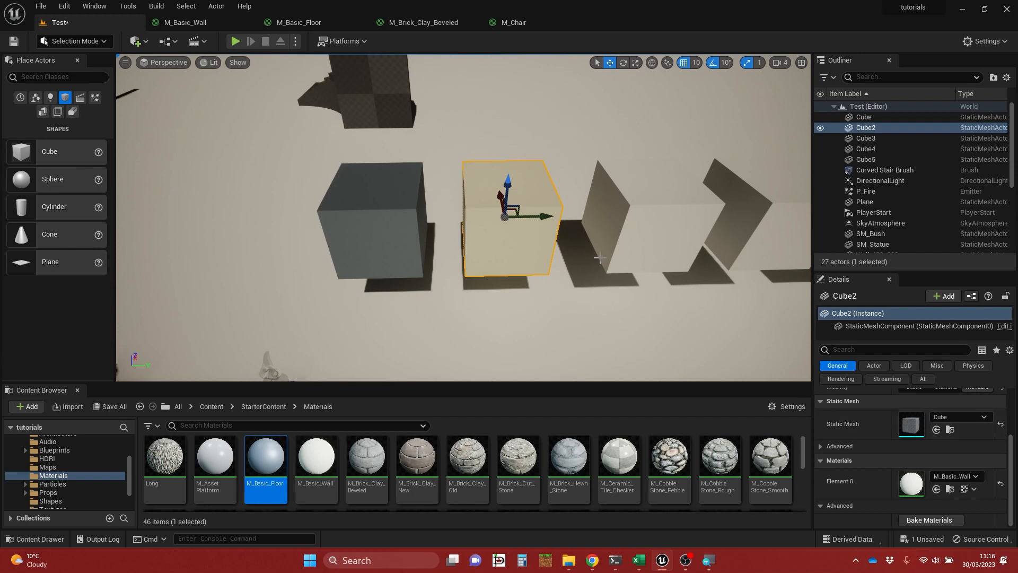
{"action": "scroll", "coordinate": [550, 285], "scroll_direction": "down", "scroll_amount": 1}
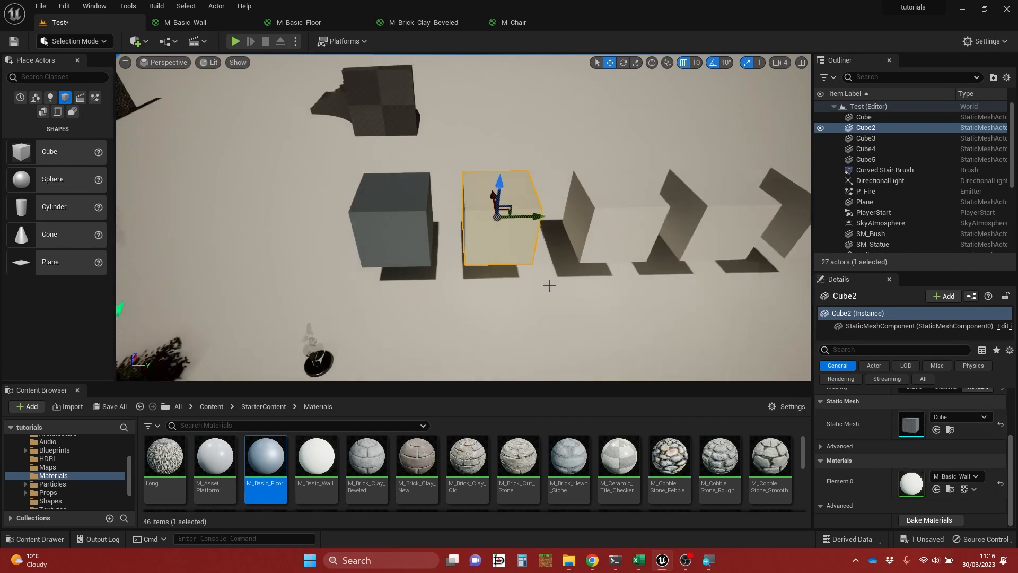
- Assign M_Brick_Clay_Beveled as the Element 0 material of the third cube in the row
{"action": "scroll", "coordinate": [524, 264], "scroll_direction": "up", "scroll_amount": 2}
{"action": "scroll", "coordinate": [524, 264], "scroll_direction": "down", "scroll_amount": 1}
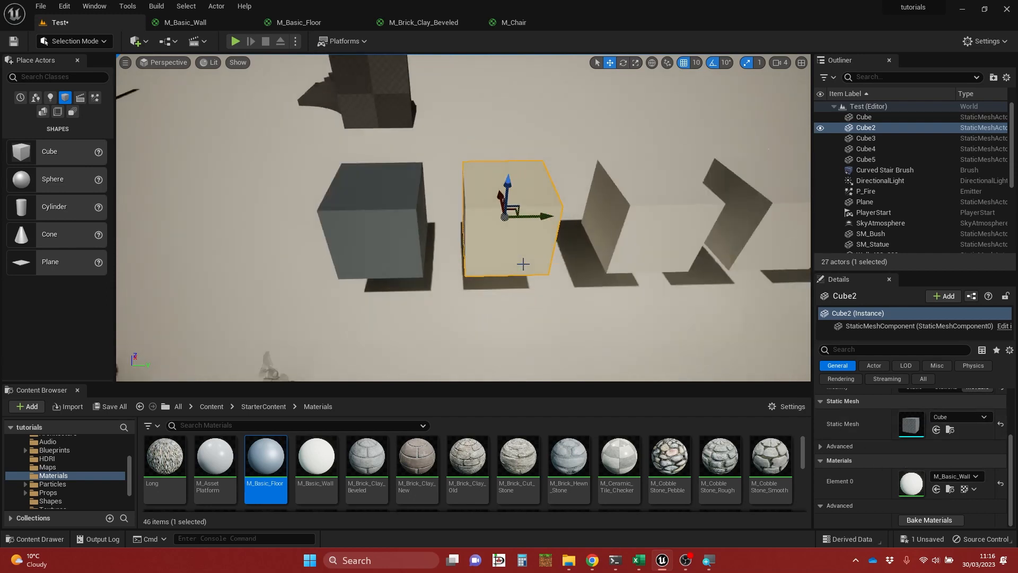
{"action": "scroll", "coordinate": [522, 264], "scroll_direction": "down", "scroll_amount": 1}
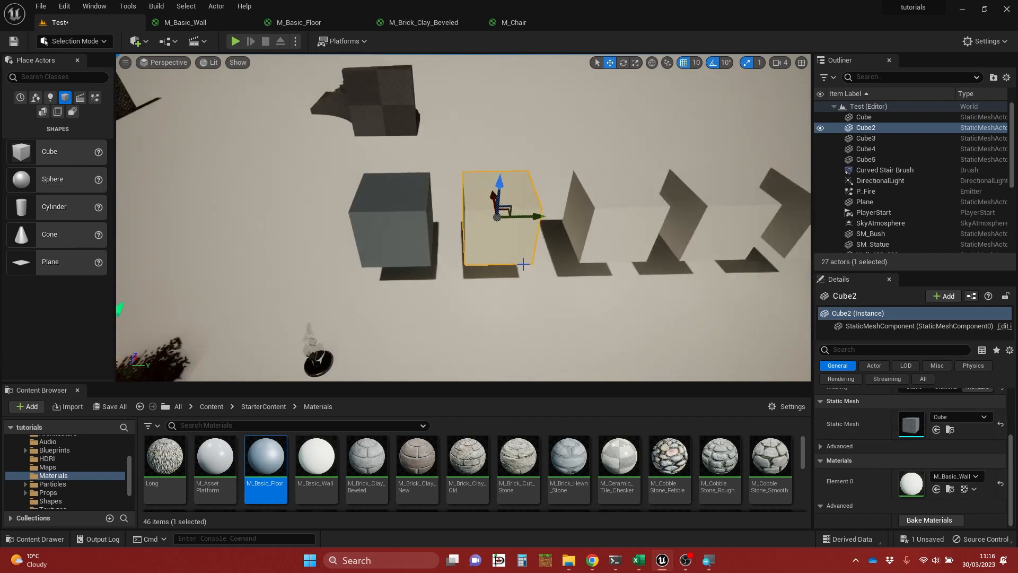
{"action": "left_click", "coordinate": [600, 256]}
{"action": "key", "text": "s"}
{"action": "mouse_move", "coordinate": [598, 281]}
{"action": "right_mouse_down"}
{"action": "mouse_move", "coordinate": [579, 280]}
{"action": "mouse_move", "coordinate": [615, 277]}
{"action": "mouse_move", "coordinate": [621, 292]}
{"action": "mouse_move", "coordinate": [610, 287]}
{"action": "mouse_move", "coordinate": [614, 260]}
{"action": "mouse_move", "coordinate": [615, 281]}
{"action": "mouse_move", "coordinate": [598, 281]}
{"action": "right_mouse_up"}
{"action": "key", "text": "w"}
{"action": "key", "text": "s"}
{"action": "key", "text": "w"}
{"action": "key", "text": "s"}
{"action": "key", "text": "w"}
{"action": "key", "text": "w"}
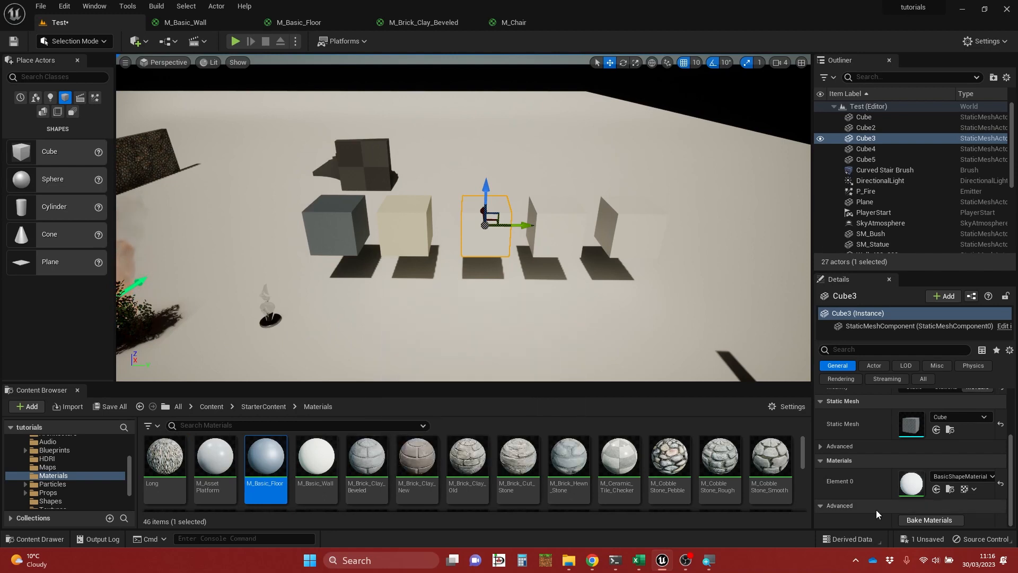
{"action": "left_click", "coordinate": [993, 477]}
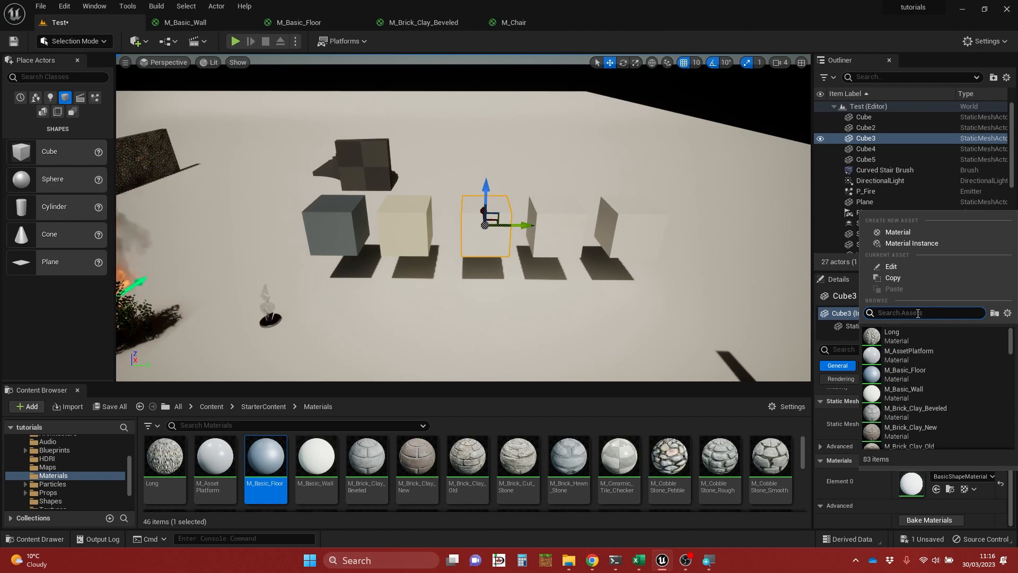
{"action": "type", "text": "beve"}
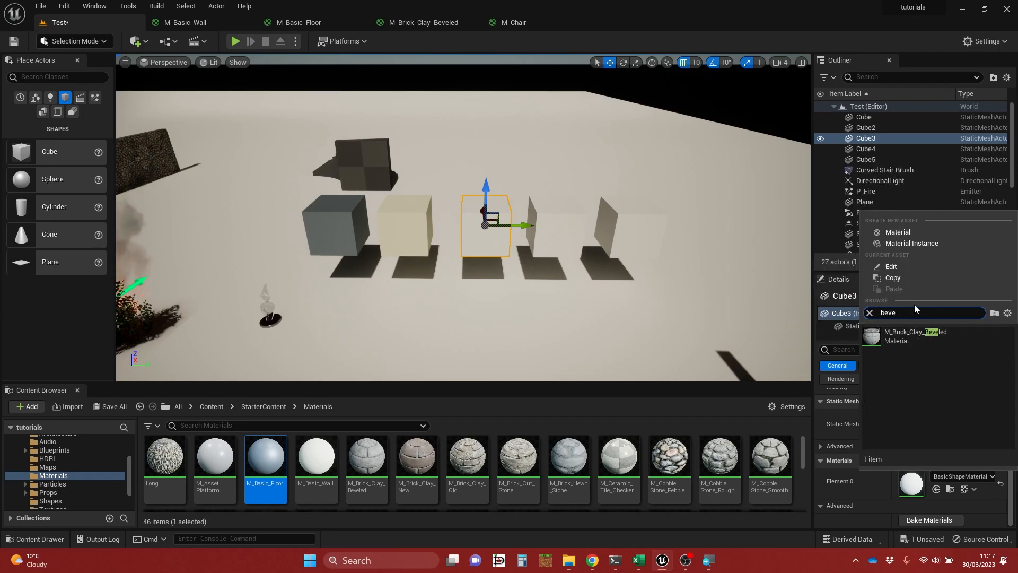
{"action": "left_click", "coordinate": [912, 333]}
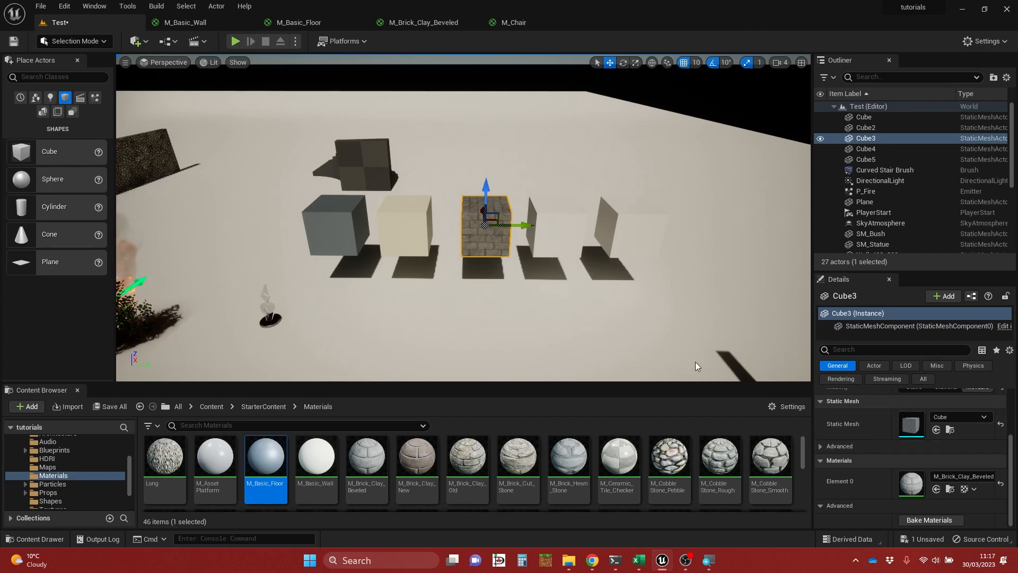
- Open the Props folder in StarterContent and bring the empty floor near the bush into view
{"action": "scroll", "coordinate": [447, 264], "scroll_direction": "up", "scroll_amount": 2}
{"action": "scroll", "coordinate": [446, 264], "scroll_direction": "down", "scroll_amount": 1}
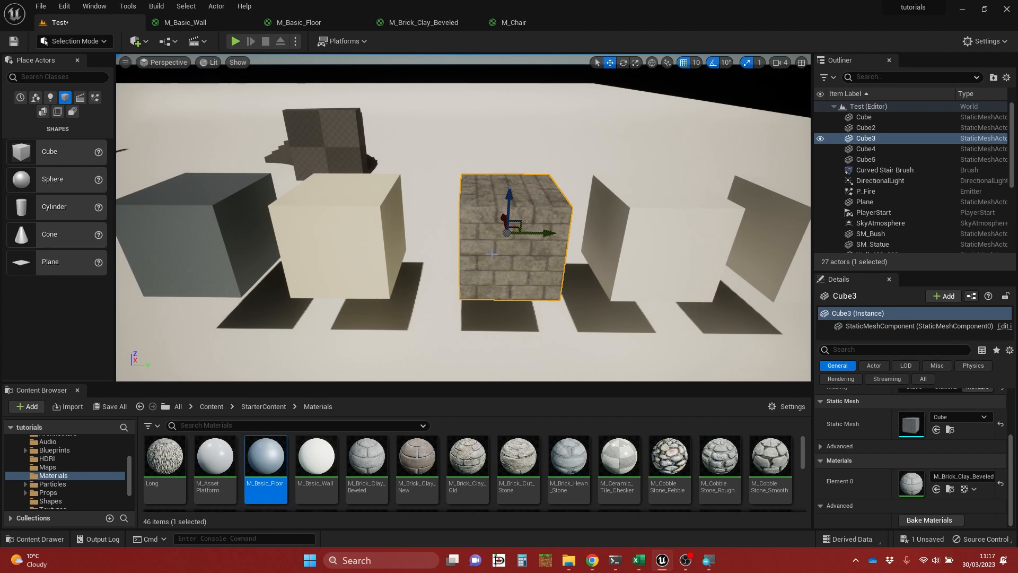
{"action": "mouse_move", "coordinate": [501, 260]}
{"action": "right_mouse_down"}
{"action": "mouse_move", "coordinate": [340, 269]}
{"action": "mouse_move", "coordinate": [342, 255]}
{"action": "mouse_move", "coordinate": [408, 259]}
{"action": "mouse_move", "coordinate": [367, 313]}
{"action": "mouse_move", "coordinate": [382, 311]}
{"action": "right_mouse_up"}
{"action": "left_click", "coordinate": [264, 408]}
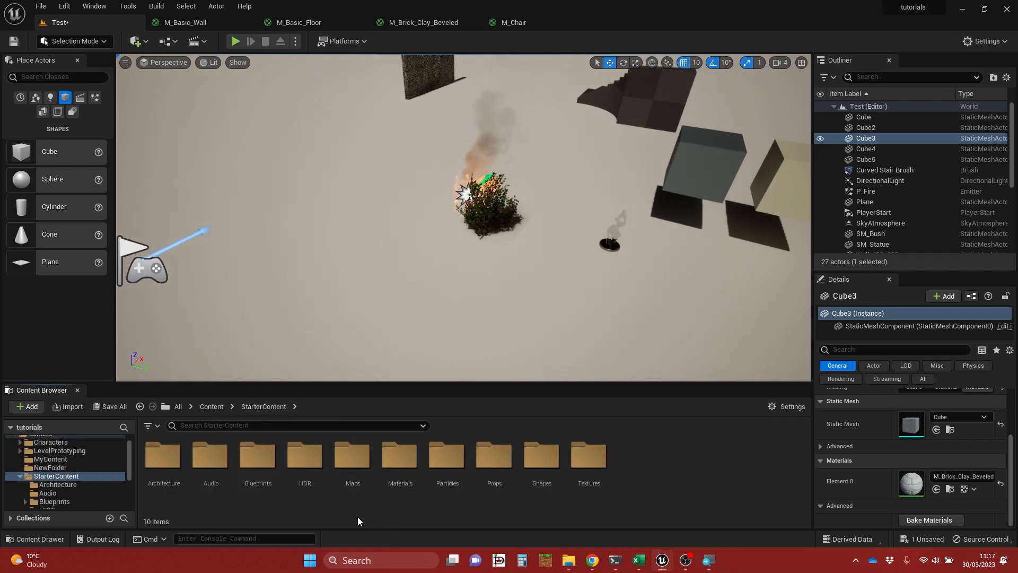
{"action": "left_click", "coordinate": [491, 467]}
{"action": "double_click", "coordinate": [490, 468]}
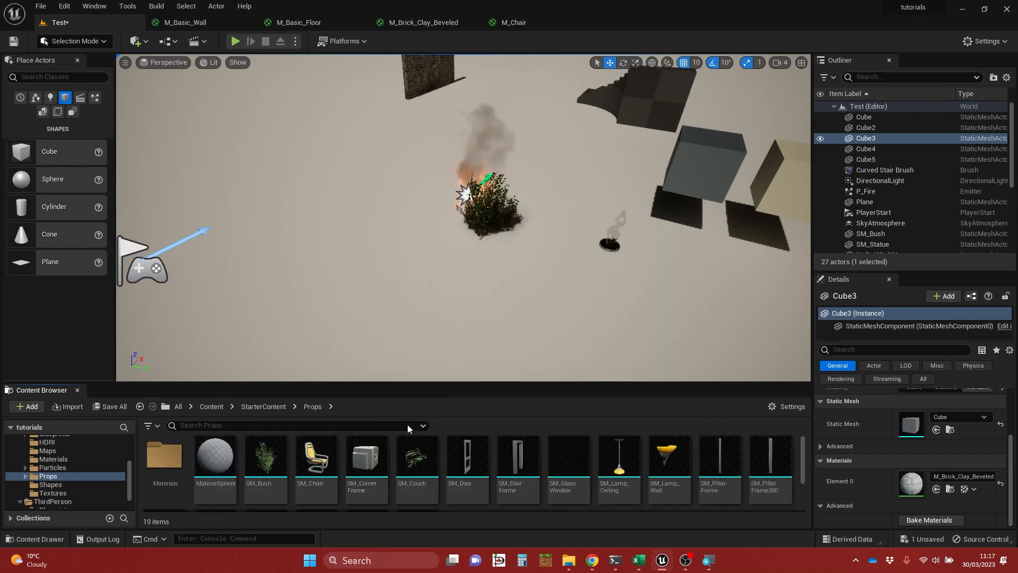
- Place the SM_Chair prop on the empty floor near the bush
{"action": "mouse_move", "coordinate": [423, 454]}
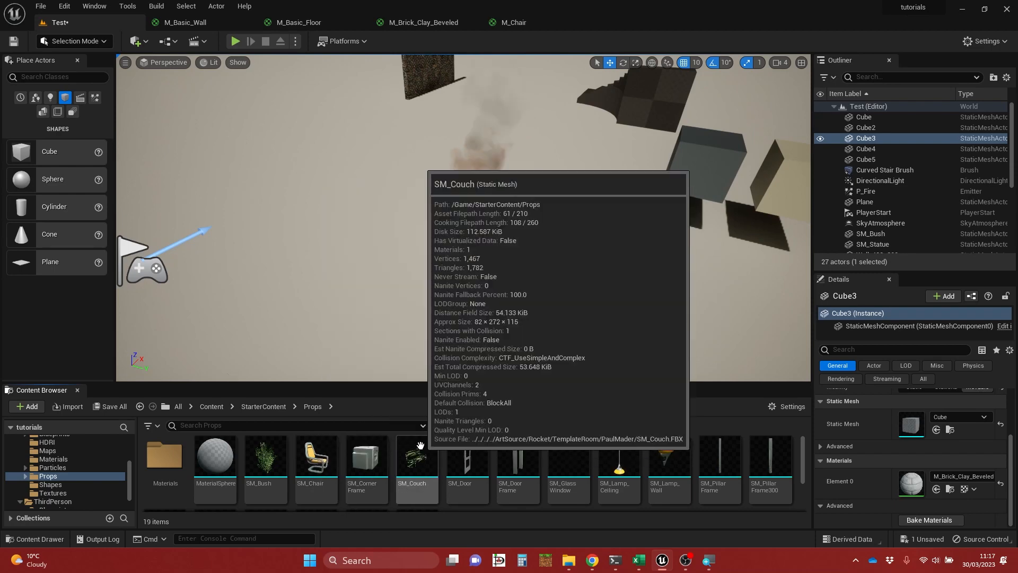
{"action": "mouse_move", "coordinate": [327, 455]}
{"action": "left_click_drag", "start_coordinate": [327, 455], "coordinate": [335, 283]}
{"action": "key", "text": "f"}
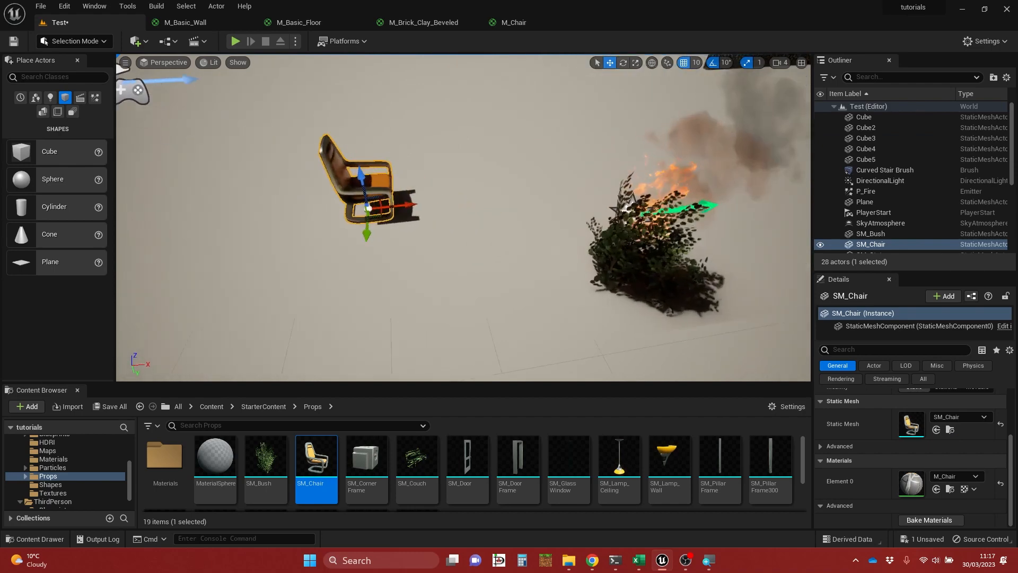
{"action": "right_click_drag", "start_coordinate": [372, 255], "coordinate": [332, 348]}
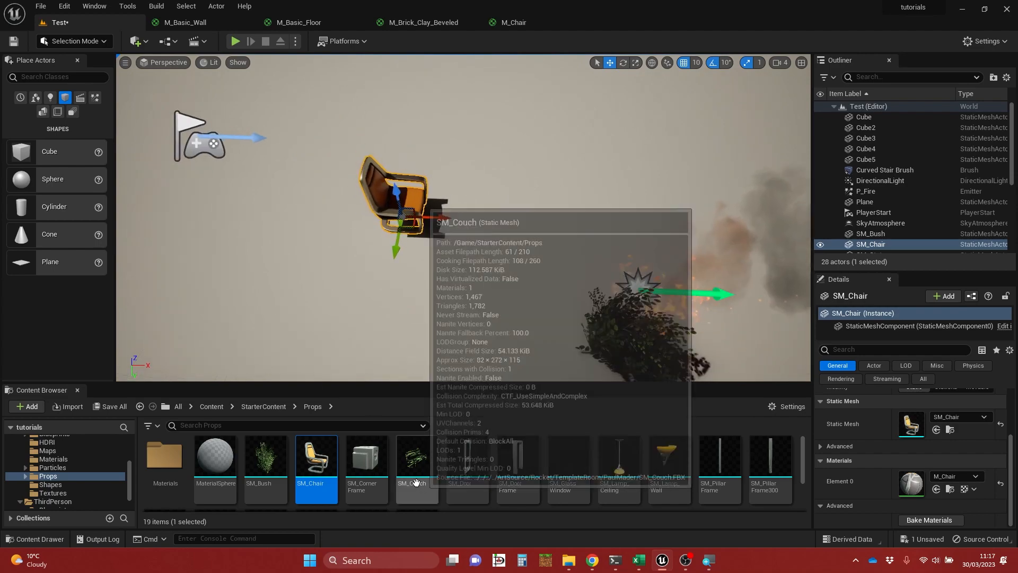
- Place the SM_Couch prop on the floor beside the chair
{"action": "left_click_drag", "start_coordinate": [417, 459], "coordinate": [464, 102]}
{"action": "right_click_drag", "start_coordinate": [464, 102], "coordinate": [371, 114]}
{"action": "right_click_drag", "start_coordinate": [523, 181], "coordinate": [467, 138]}
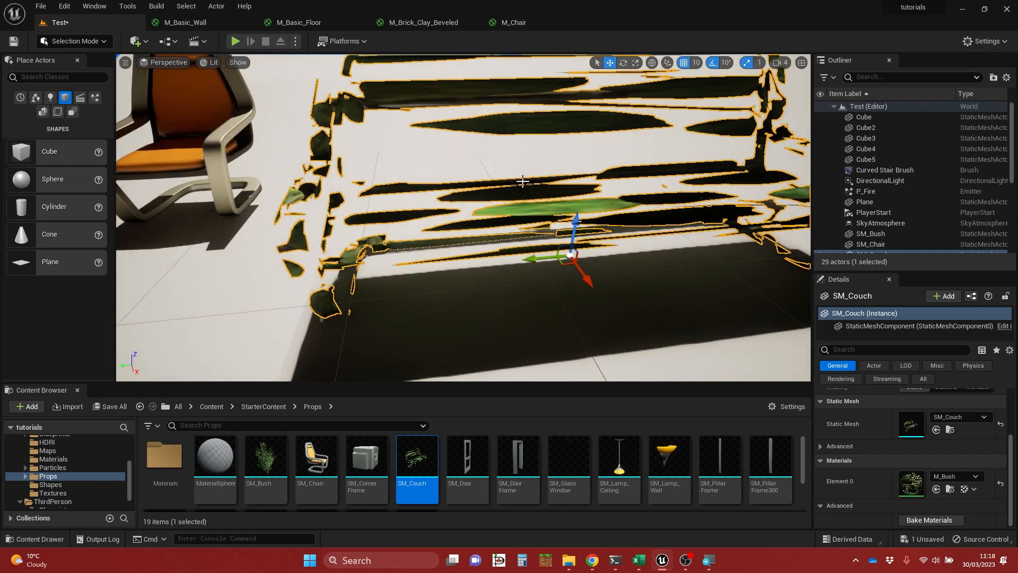
- Search the couch's Element 0 material choices for "couch" and clear the search
{"action": "left_click", "coordinate": [976, 476]}
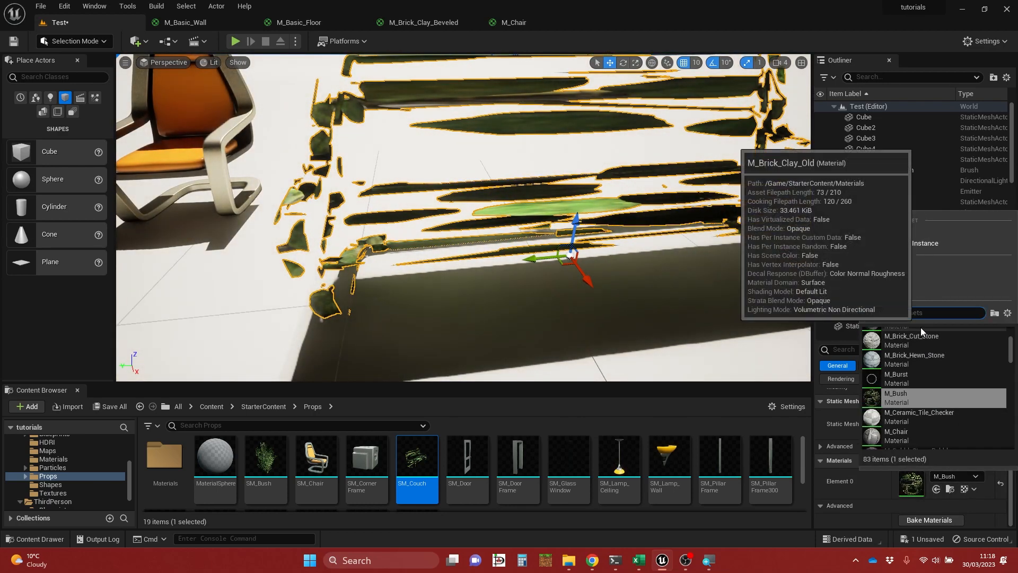
{"action": "type", "text": "couch"}
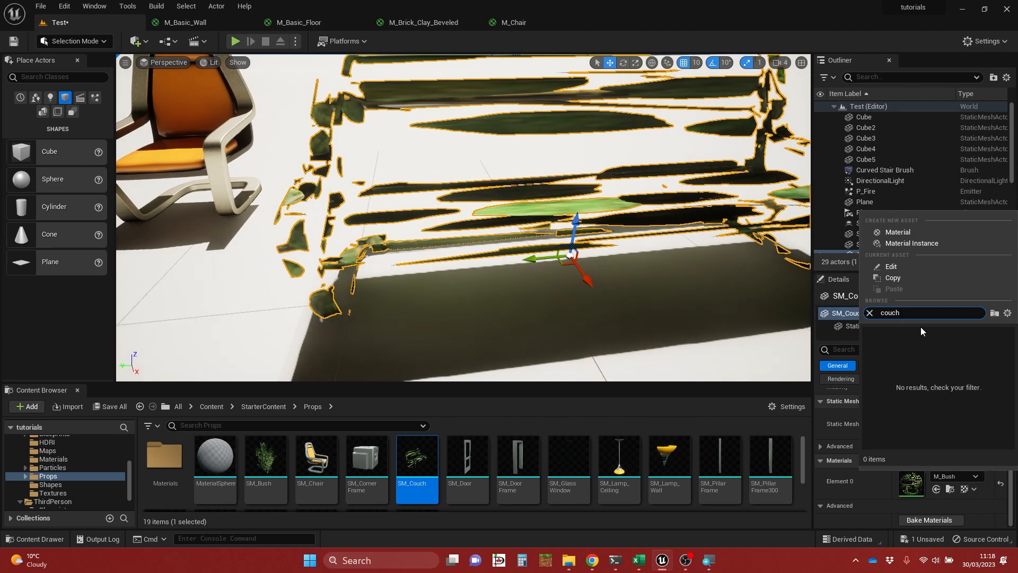
{"action": "key", "text": "BackSpace"}
{"action": "key", "text": "BackSpace"}
{"action": "key", "text": "BackSpace"}
{"action": "key", "text": "BackSpace"}
{"action": "key", "text": "BackSpace"}
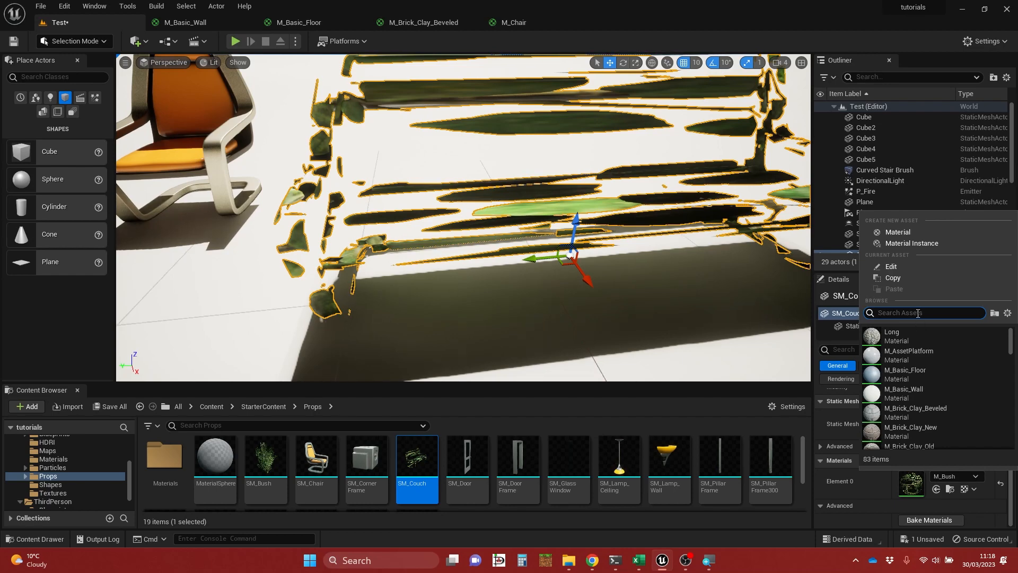
- Search the materials for "chair" and assign M_Chair as the couch's Element 0 material
{"action": "type", "text": "ch"}
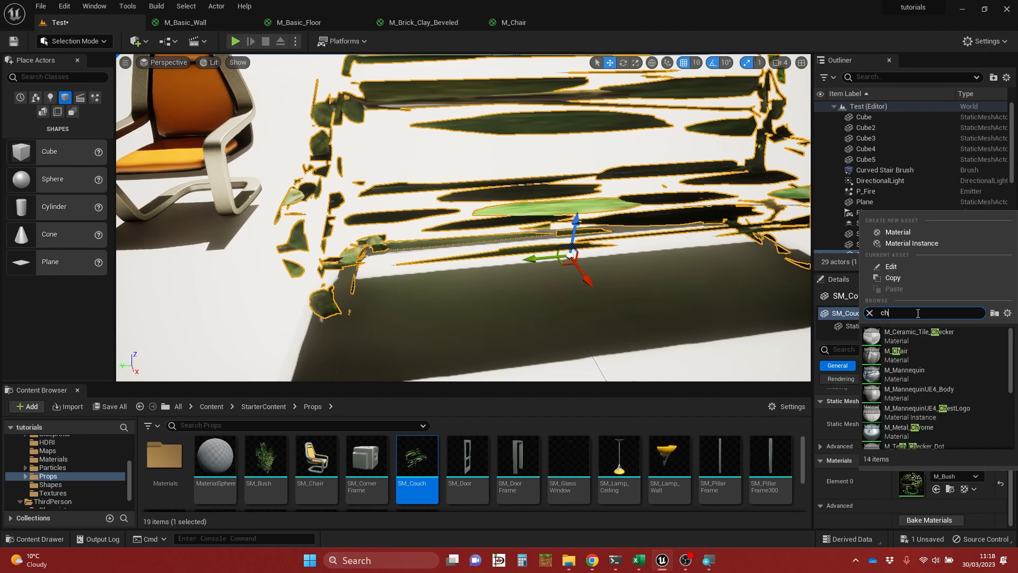
{"action": "type", "text": "air"}
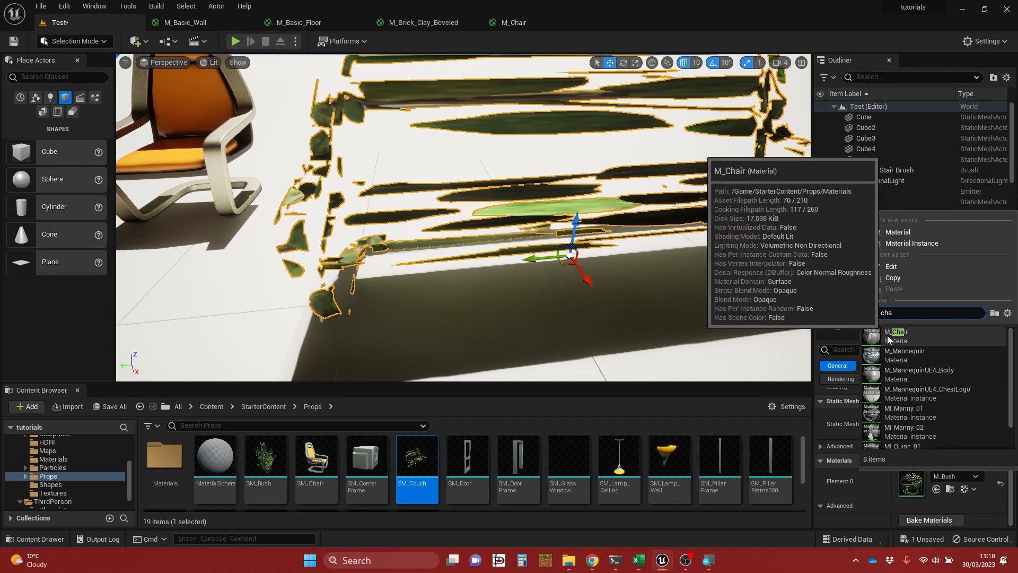
{"action": "left_click", "coordinate": [887, 336]}
- Move the couch back along the X axis so it lines up with the chair
{"action": "key", "text": "s"}
{"action": "right_click_drag", "start_coordinate": [643, 282], "coordinate": [631, 258]}
{"action": "key", "text": "a"}
{"action": "key", "text": "w"}
{"action": "right_click_drag", "start_coordinate": [637, 279], "coordinate": [630, 271]}
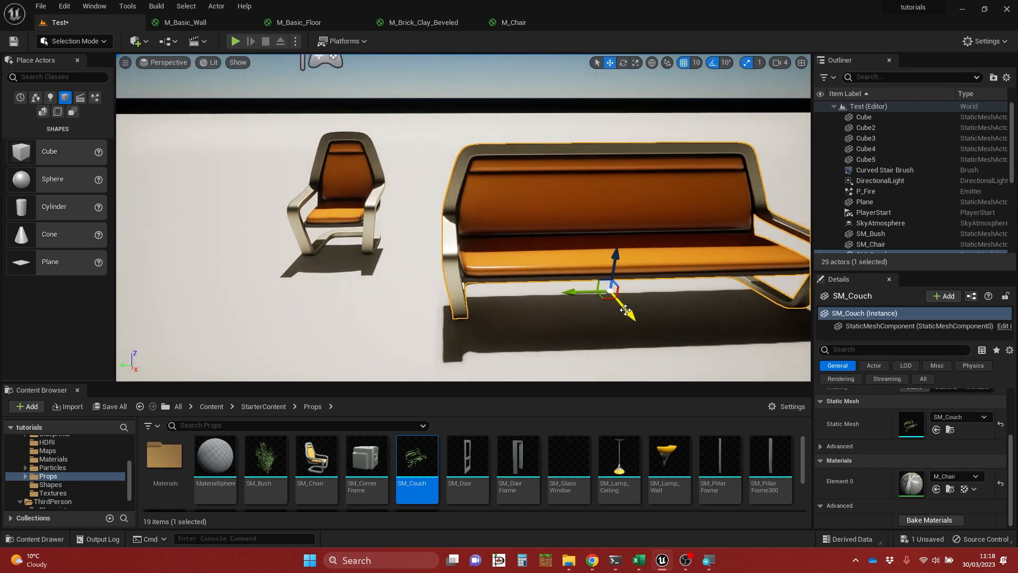
{"action": "left_click_drag", "start_coordinate": [625, 310], "coordinate": [609, 251]}
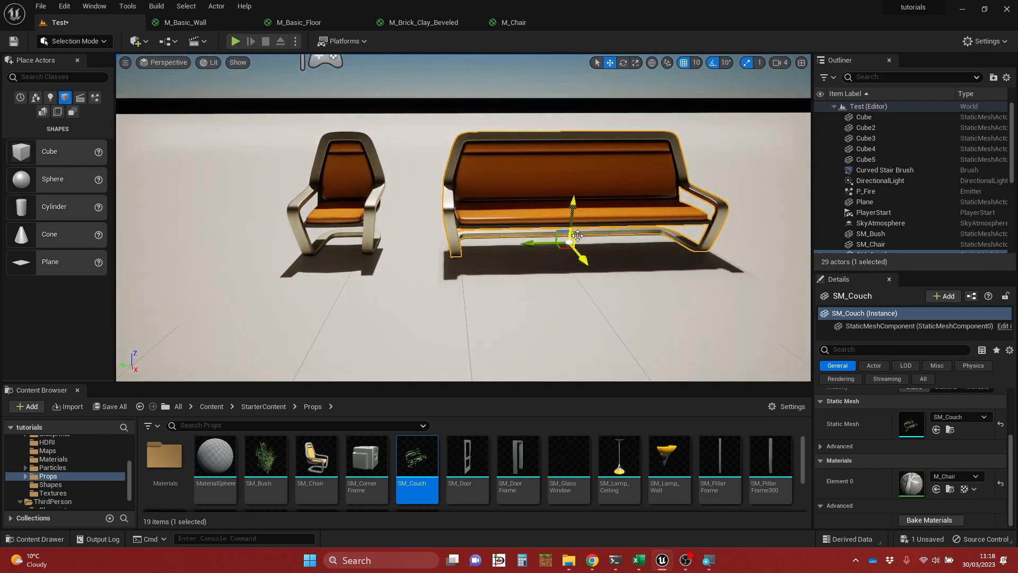
- Examine the M_Chair material on the couch and chair up close and select the chair
{"action": "key", "text": "w"}
{"action": "right_click_drag", "start_coordinate": [578, 235], "coordinate": [523, 195]}
{"action": "key", "text": "d"}
{"action": "key", "text": "a"}
{"action": "key", "text": "d"}
{"action": "key", "text": "a"}
{"action": "key", "text": "d"}
{"action": "key", "text": "w"}
{"action": "key", "text": "a"}
{"action": "key", "text": "w"}
{"action": "left_click", "coordinate": [491, 196]}
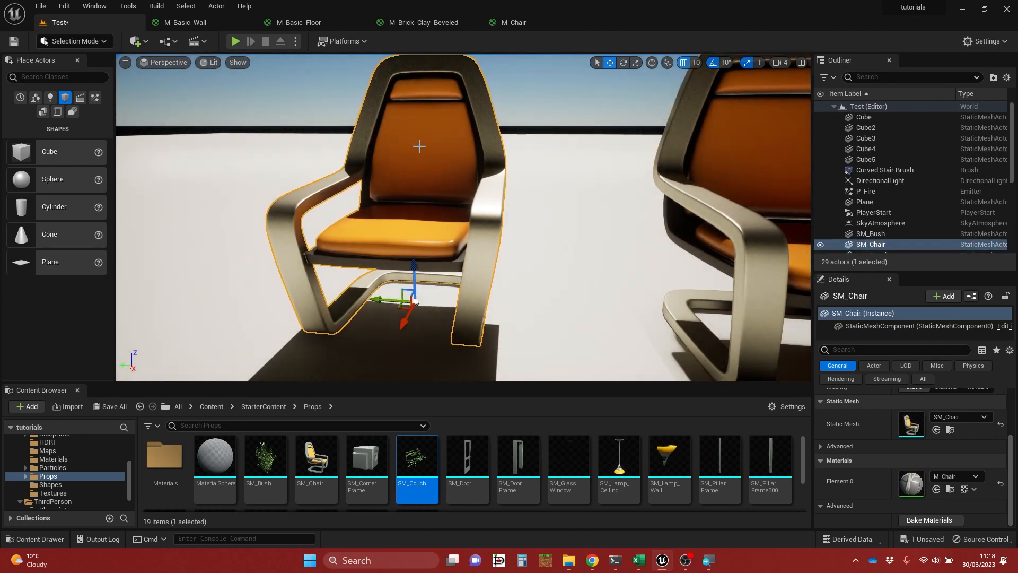
- Assign M_Chair as the Element 0 material of the fourth cube in the row
{"action": "right_click_drag", "start_coordinate": [419, 146], "coordinate": [621, 175]}
{"action": "key", "text": "s"}
{"action": "key", "text": "a"}
{"action": "key", "text": "w"}
{"action": "key", "text": "s"}
{"action": "key", "text": "d"}
{"action": "key", "text": "s"}
{"action": "key", "text": "a"}
{"action": "key", "text": "d"}
{"action": "key", "text": "a"}
{"action": "right_click_drag", "start_coordinate": [371, 184], "coordinate": [427, 186]}
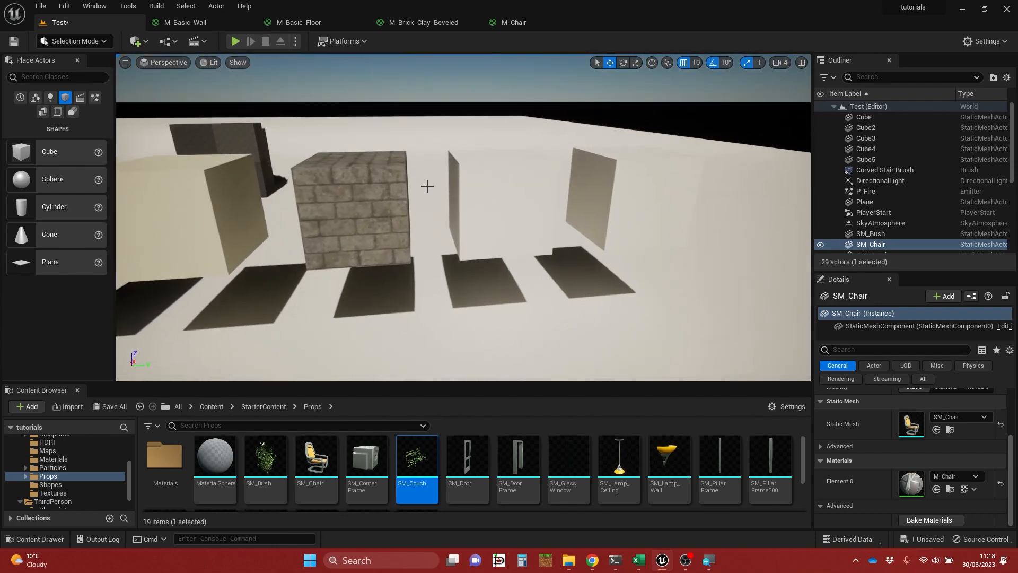
{"action": "left_click", "coordinate": [482, 209]}
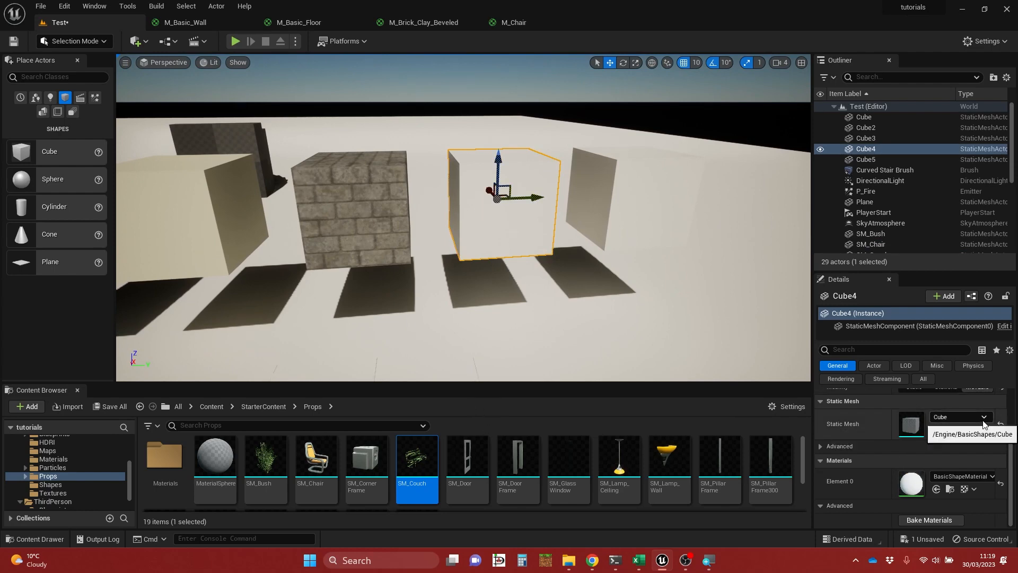
{"action": "left_click", "coordinate": [990, 476]}
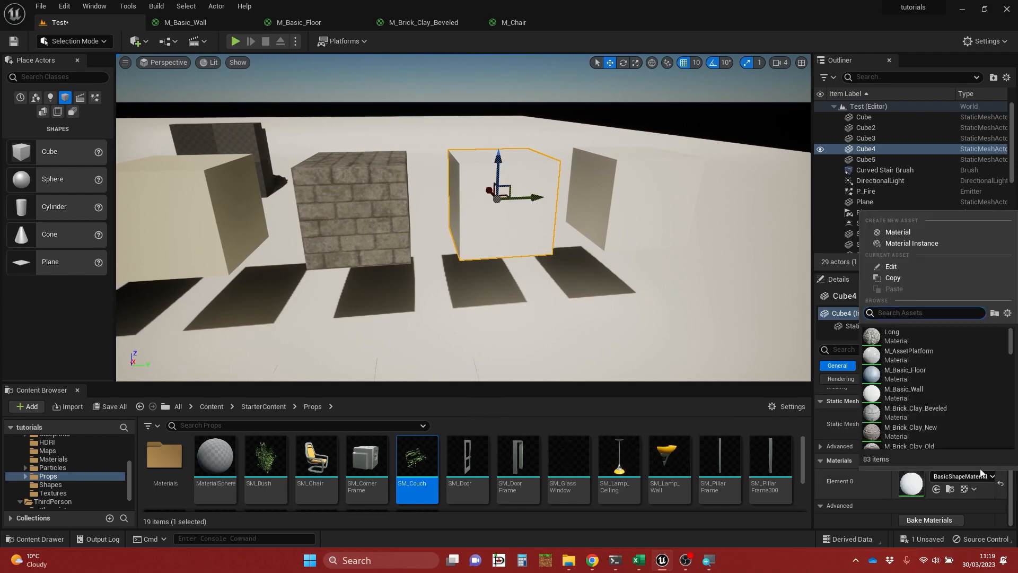
{"action": "type", "text": "chair"}
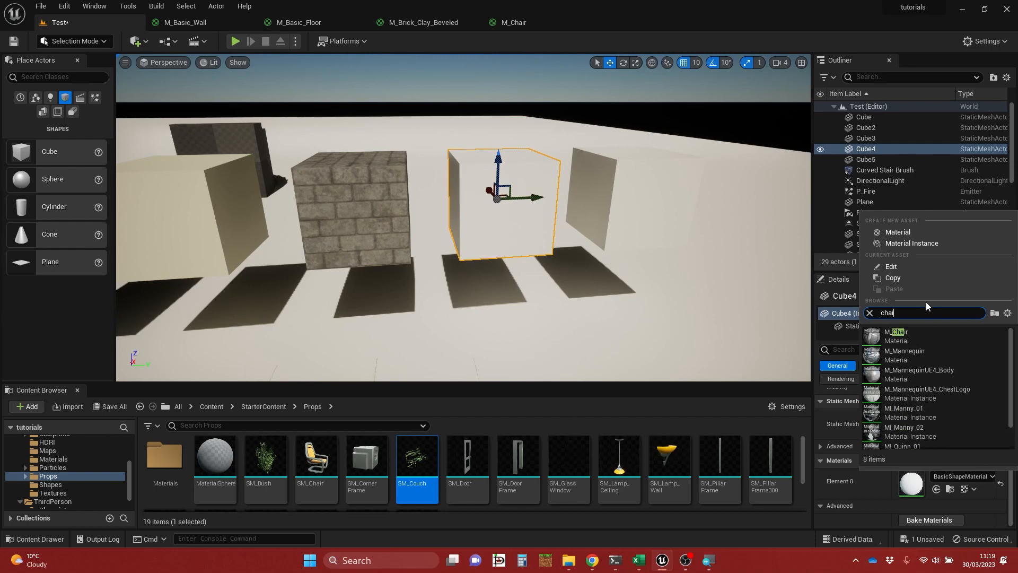
{"action": "left_click", "coordinate": [895, 336]}
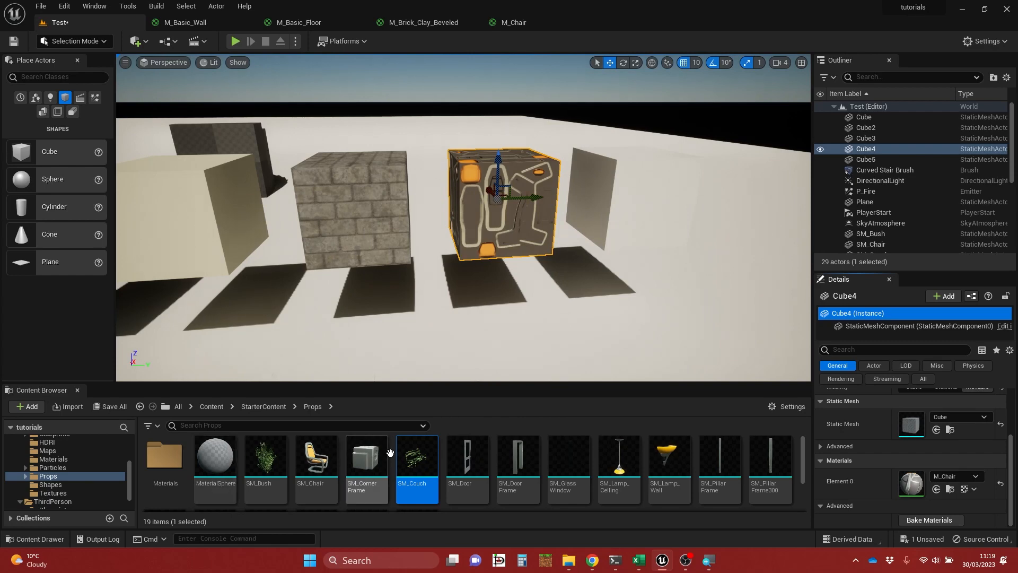
- Open the Materials folder inside Props and examine the M_Chair pattern on the fourth cube from several sides
{"action": "double_click", "coordinate": [164, 455]}
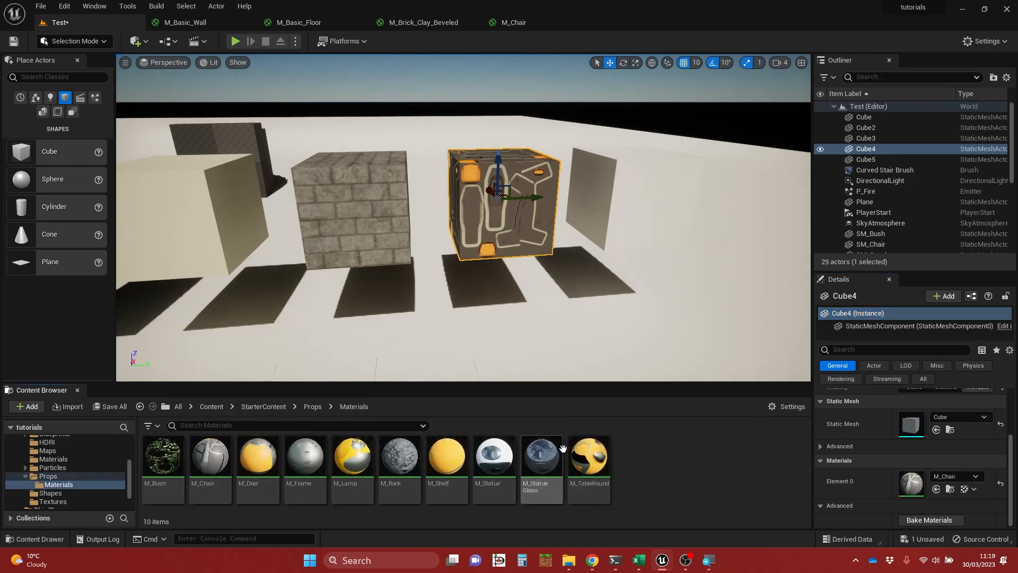
{"action": "mouse_move", "coordinate": [506, 318]}
{"action": "right_mouse_down"}
{"action": "mouse_move", "coordinate": [507, 302]}
{"action": "mouse_move", "coordinate": [504, 317]}
{"action": "mouse_move", "coordinate": [525, 321]}
{"action": "mouse_move", "coordinate": [501, 318]}
{"action": "mouse_move", "coordinate": [522, 321]}
{"action": "mouse_move", "coordinate": [504, 320]}
{"action": "mouse_move", "coordinate": [516, 321]}
{"action": "mouse_move", "coordinate": [511, 311]}
{"action": "mouse_move", "coordinate": [495, 322]}
{"action": "mouse_move", "coordinate": [502, 333]}
{"action": "mouse_move", "coordinate": [329, 295]}
{"action": "mouse_move", "coordinate": [398, 290]}
{"action": "mouse_move", "coordinate": [515, 313]}
{"action": "mouse_move", "coordinate": [527, 326]}
{"action": "mouse_move", "coordinate": [518, 305]}
{"action": "mouse_move", "coordinate": [519, 315]}
{"action": "right_mouse_up"}
{"action": "key", "text": "w"}
{"action": "key", "text": "s"}
{"action": "key", "text": "d"}
{"action": "key", "text": "w"}
{"action": "key", "text": "a"}
{"action": "key", "text": "s"}
{"action": "key", "text": "d"}
{"action": "key", "text": "w"}
{"action": "key", "text": "s"}
{"action": "key", "text": "w"}
{"action": "key", "text": "s"}
{"action": "key", "text": "e"}
{"action": "key", "text": "w"}
{"action": "key", "text": "s"}
{"action": "key", "text": "q"}
{"action": "key", "text": "e"}
{"action": "key", "text": "w"}
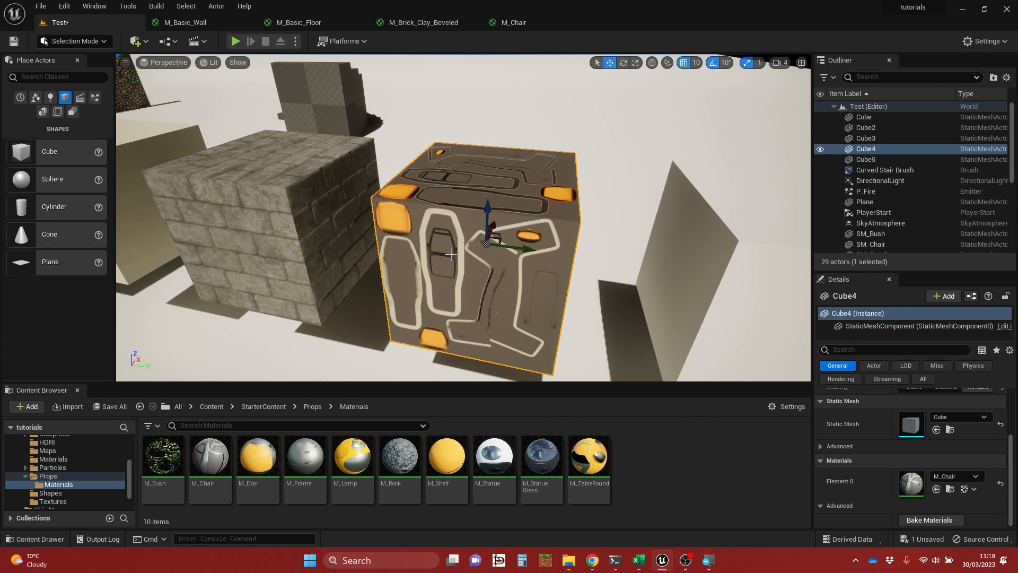
{"action": "right_click_drag", "start_coordinate": [451, 254], "coordinate": [239, 225]}
{"action": "key", "text": "w"}
{"action": "right_click_drag", "start_coordinate": [400, 191], "coordinate": [311, 230]}
{"action": "key", "text": "w"}
{"action": "key", "text": "f"}
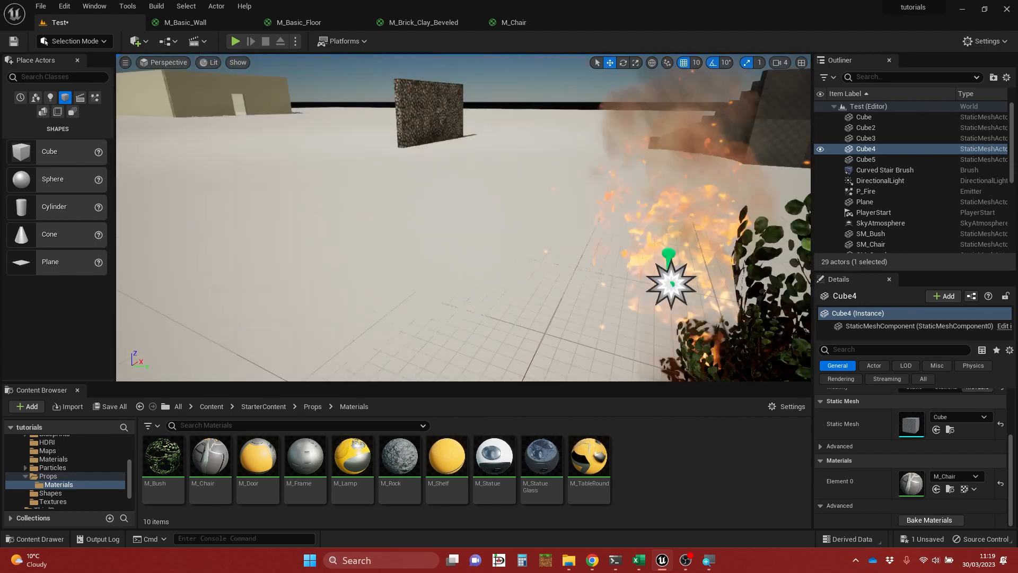
- Select the fifth cube and adjust its position along the Y axis to sit closer to the fourth cube
{"action": "key", "text": "w"}
{"action": "right_click_drag", "start_coordinate": [463, 218], "coordinate": [587, 236]}
{"action": "key", "text": "s"}
{"action": "key", "text": "w"}
{"action": "left_click", "coordinate": [593, 236]}
{"action": "key", "text": "s"}
{"action": "key", "text": "w"}
{"action": "key", "text": "a"}
{"action": "key", "text": "d"}
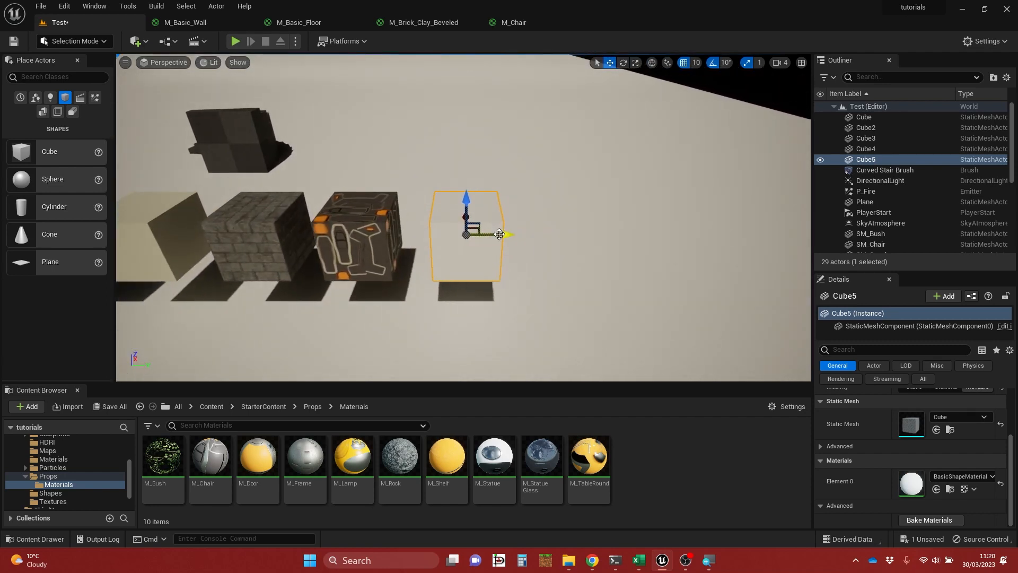
{"action": "left_click_drag", "start_coordinate": [508, 235], "coordinate": [469, 242], "text": "shift"}
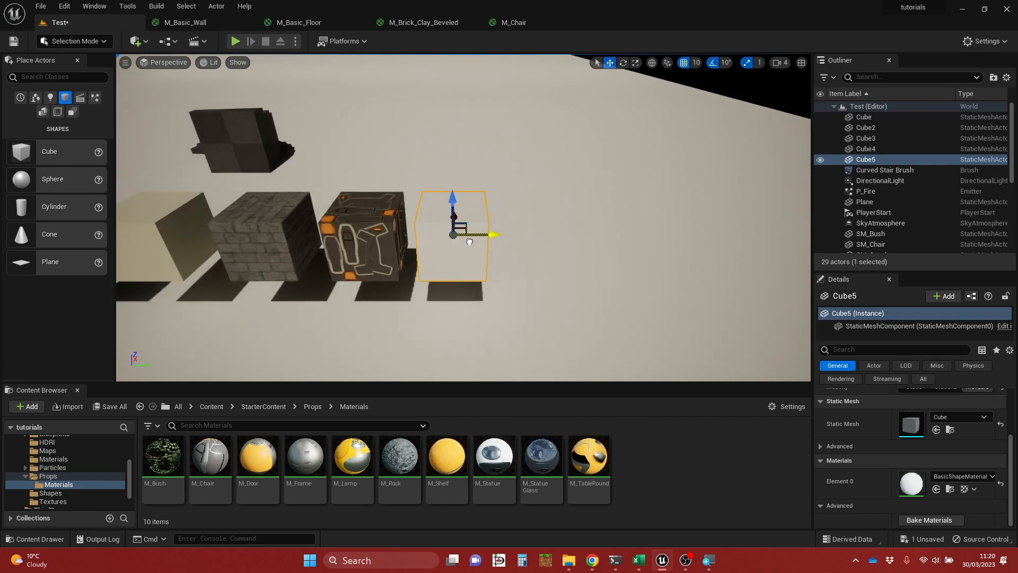
{"action": "mouse_move", "coordinate": [507, 238]}
{"action": "right_mouse_down"}
{"action": "mouse_move", "coordinate": [546, 240]}
{"action": "mouse_move", "coordinate": [507, 238]}
{"action": "right_mouse_up"}
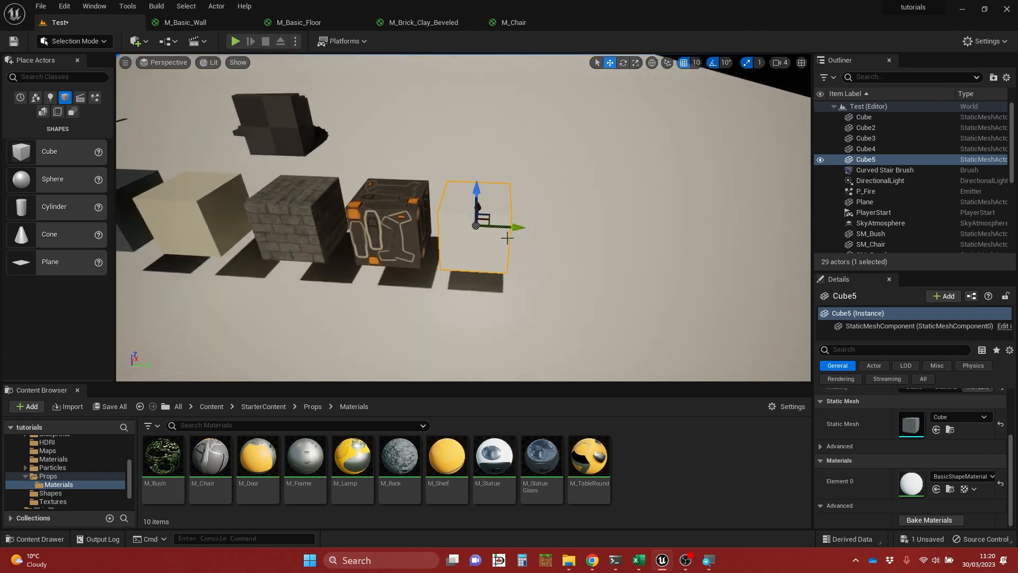
{"action": "mouse_move", "coordinate": [522, 227]}
{"action": "left_mouse_down"}
{"action": "mouse_move", "coordinate": [602, 225]}
{"action": "mouse_move", "coordinate": [525, 227]}
{"action": "left_mouse_up"}
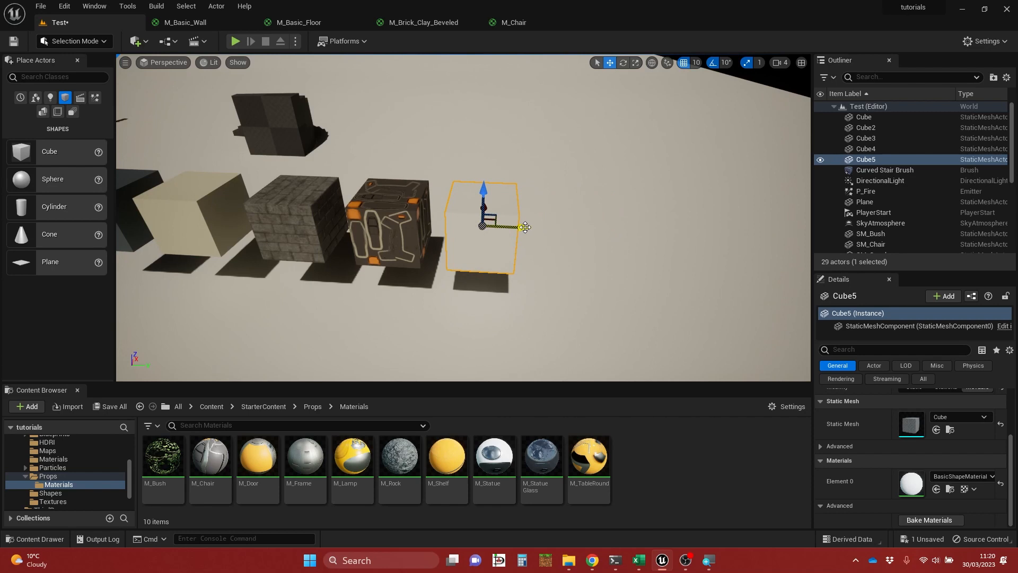
- Duplicate the fifth cube along the Y axis to add a sixth cube and reselect the fifth
{"action": "left_click_drag", "start_coordinate": [525, 227], "coordinate": [635, 234], "text": "alt"}
{"action": "mouse_move", "coordinate": [532, 287]}
{"action": "right_mouse_down"}
{"action": "mouse_move", "coordinate": [509, 285]}
{"action": "mouse_move", "coordinate": [532, 287]}
{"action": "right_mouse_up"}
{"action": "key", "text": "s"}
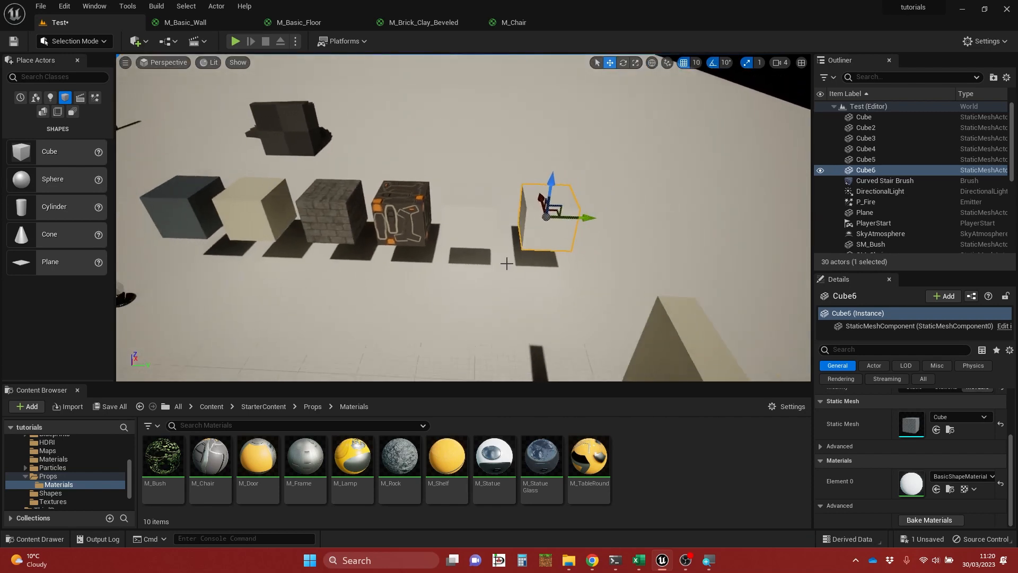
{"action": "left_click", "coordinate": [473, 218]}
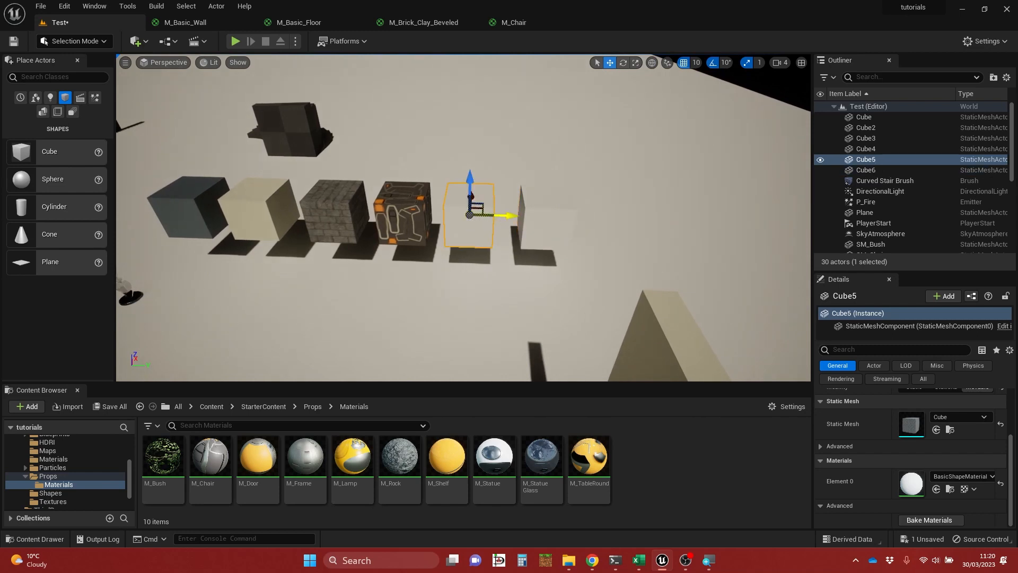
- Look along the row of cubes to compare their materials and select the first cube
{"action": "left_click_drag", "start_coordinate": [506, 215], "coordinate": [510, 236]}
{"action": "key", "text": "a"}
{"action": "mouse_move", "coordinate": [510, 236]}
{"action": "right_mouse_down"}
{"action": "mouse_move", "coordinate": [461, 239]}
{"action": "mouse_move", "coordinate": [522, 231]}
{"action": "right_mouse_up"}
{"action": "key", "text": "w"}
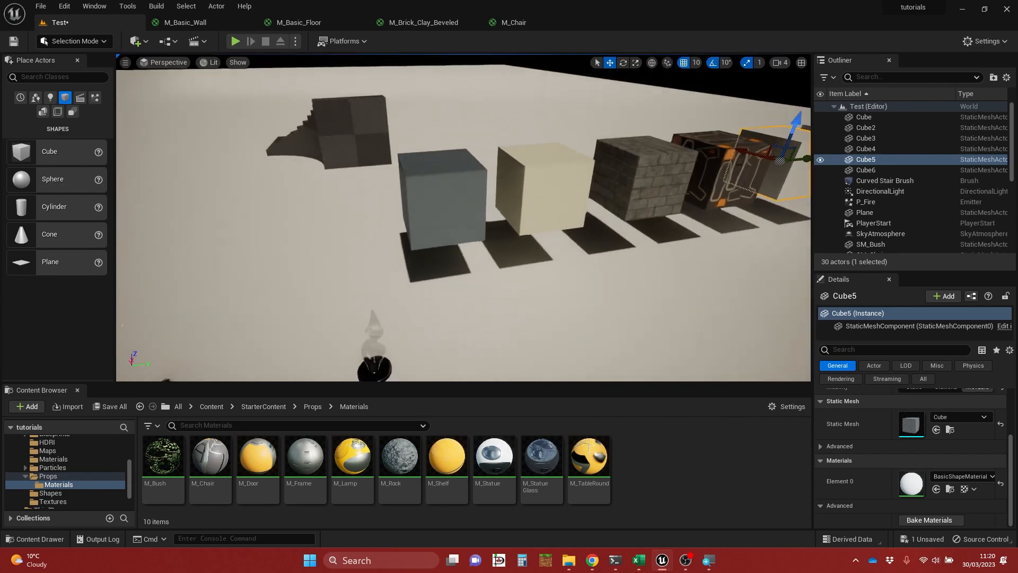
{"action": "key", "text": "s"}
{"action": "right_click_drag", "start_coordinate": [382, 277], "coordinate": [355, 277]}
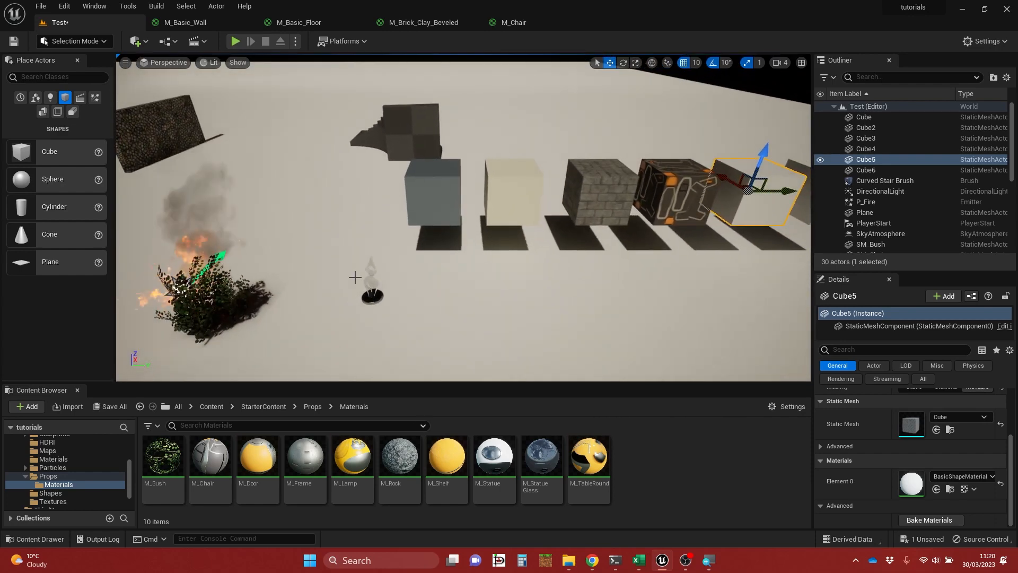
{"action": "left_click", "coordinate": [406, 207]}
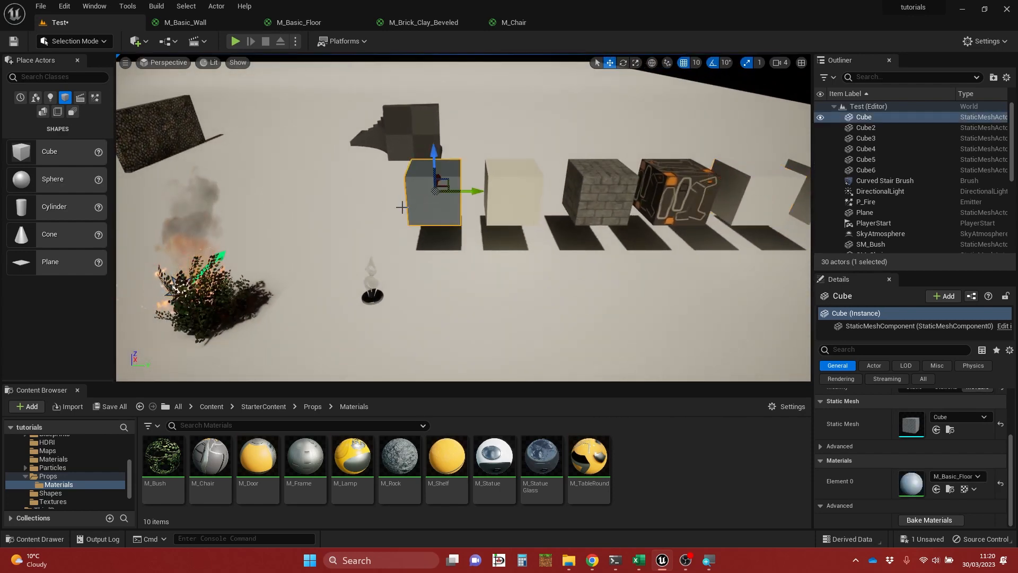
- Open the M_Basic_Wall material graph and examine how the Color and Roughness parameters feed the result node and the preview sphere
{"action": "left_click", "coordinate": [189, 24]}
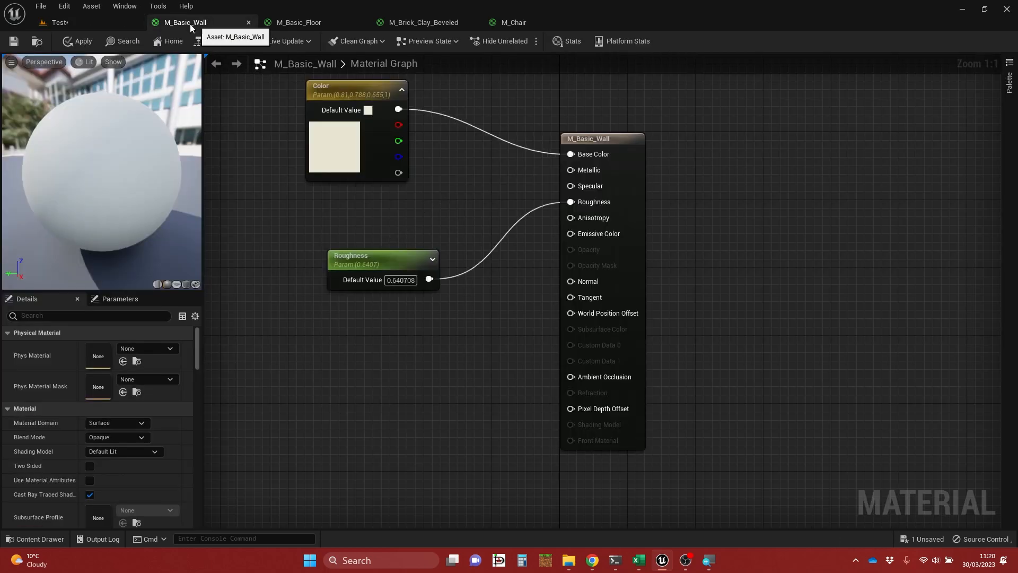
{"action": "scroll", "coordinate": [267, 230], "scroll_direction": "down", "scroll_amount": 3}
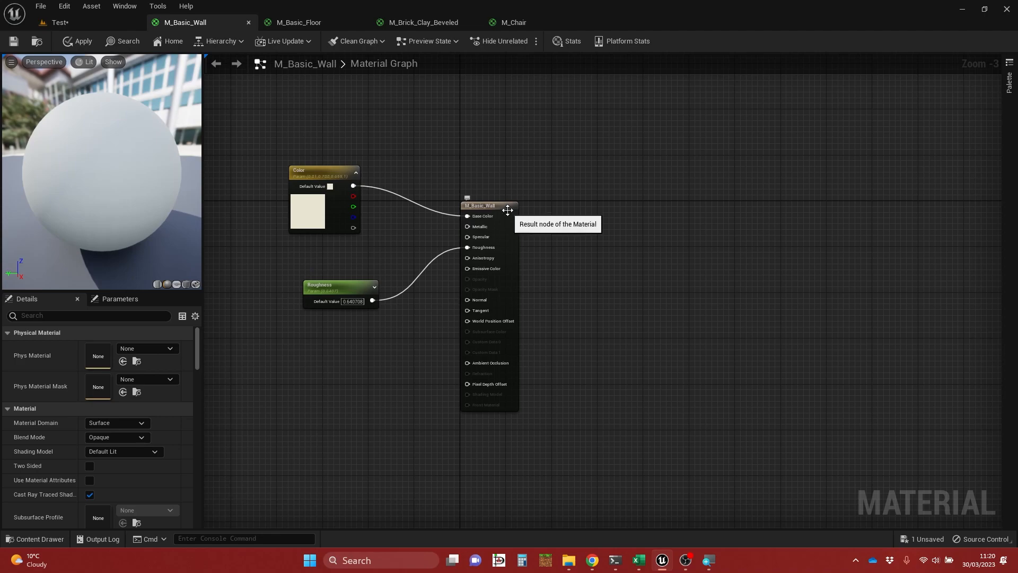
{"action": "left_click", "coordinate": [517, 232]}
{"action": "scroll", "coordinate": [518, 232], "scroll_direction": "up", "scroll_amount": 3}
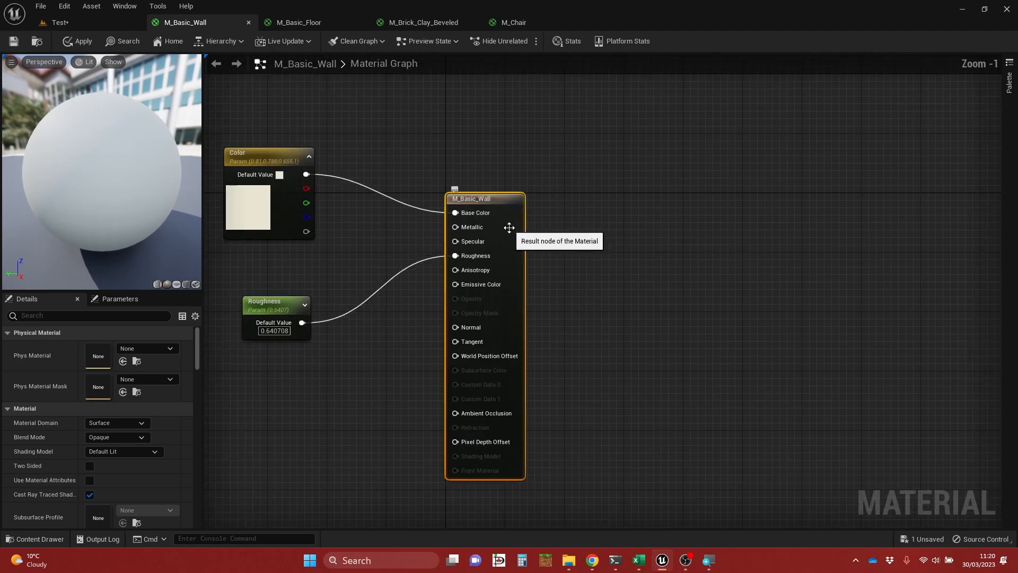
{"action": "right_click_drag", "start_coordinate": [557, 253], "coordinate": [641, 229]}
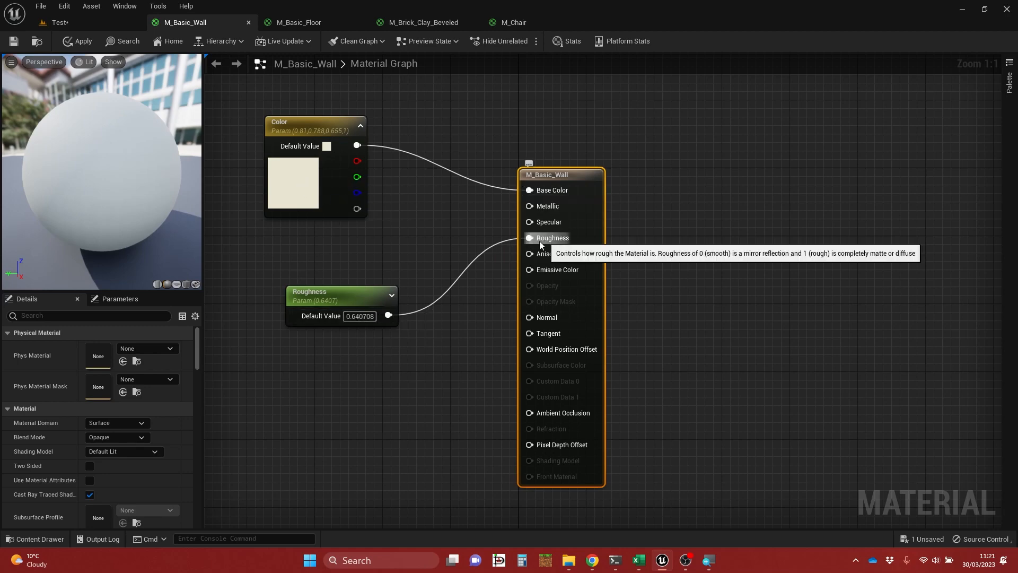
{"action": "mouse_move", "coordinate": [101, 175]}
{"action": "left_mouse_down"}
{"action": "mouse_move", "coordinate": [125, 172]}
{"action": "mouse_move", "coordinate": [106, 169]}
{"action": "left_mouse_up"}
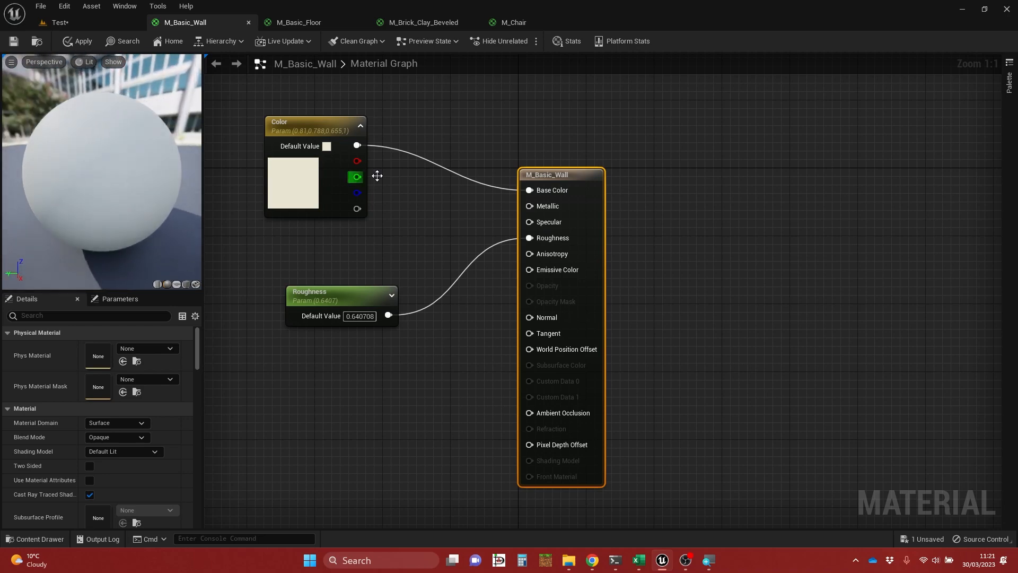
- Open the M_Basic_Floor material graph and examine its Color, Metallic and Roughness inputs along with the preview sphere
{"action": "left_click", "coordinate": [306, 24]}
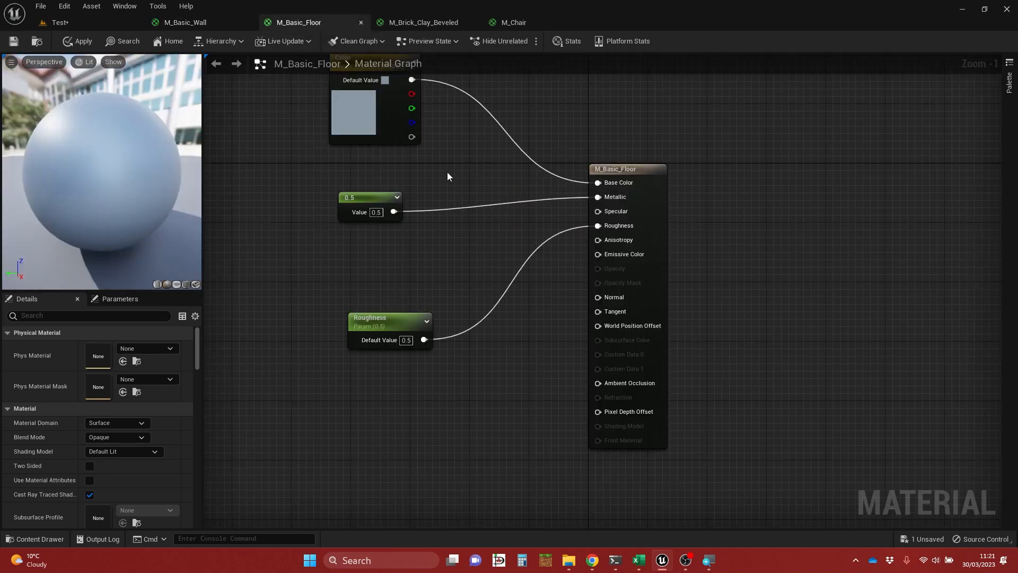
{"action": "right_click_drag", "start_coordinate": [450, 169], "coordinate": [411, 233]}
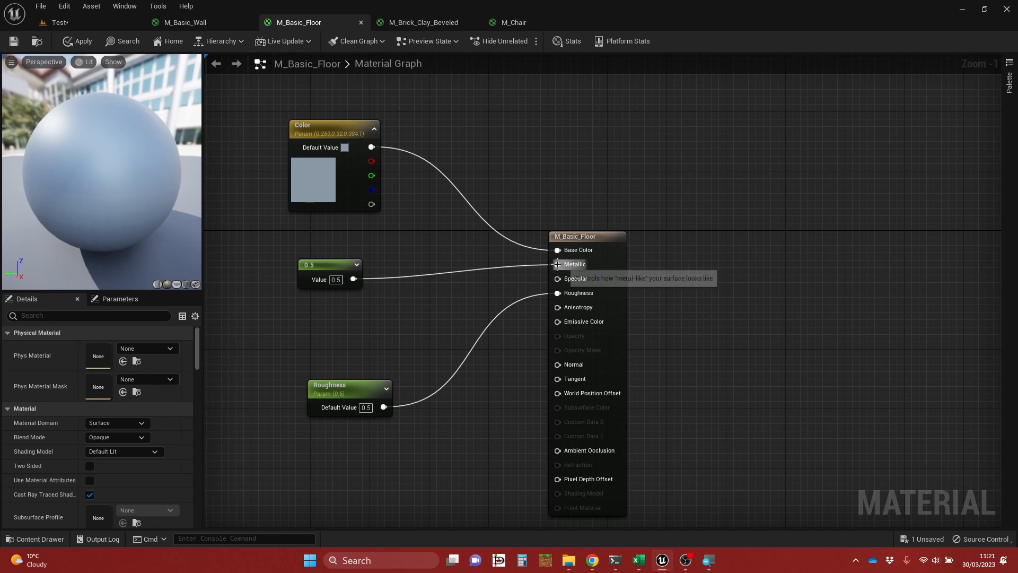
{"action": "left_click_drag", "start_coordinate": [138, 172], "coordinate": [66, 173]}
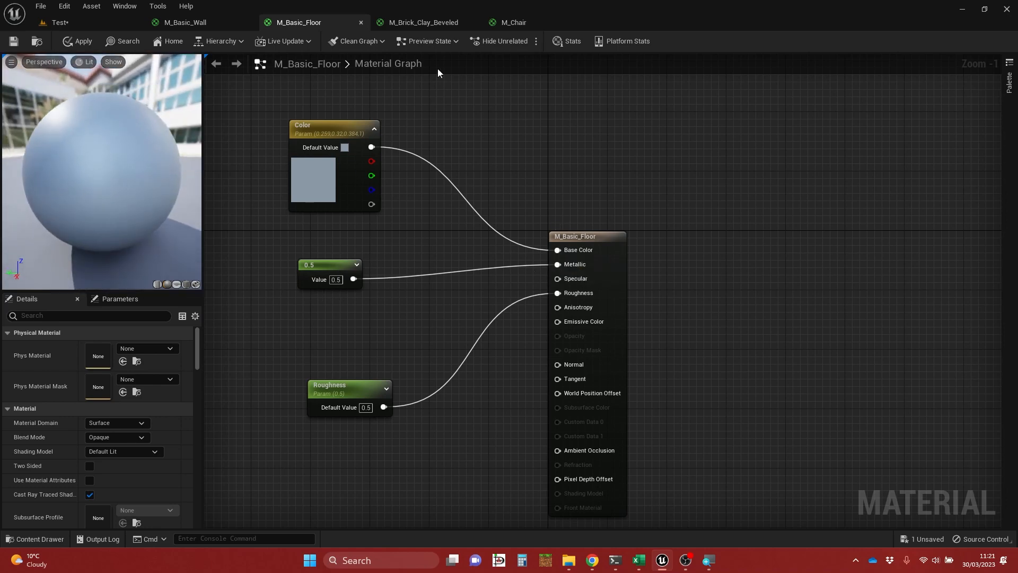
- Open the M_Brick_Clay_Beveled material graph and examine the BumpOffset and Texture Sample nodes in its lower part
{"action": "left_click", "coordinate": [427, 21]}
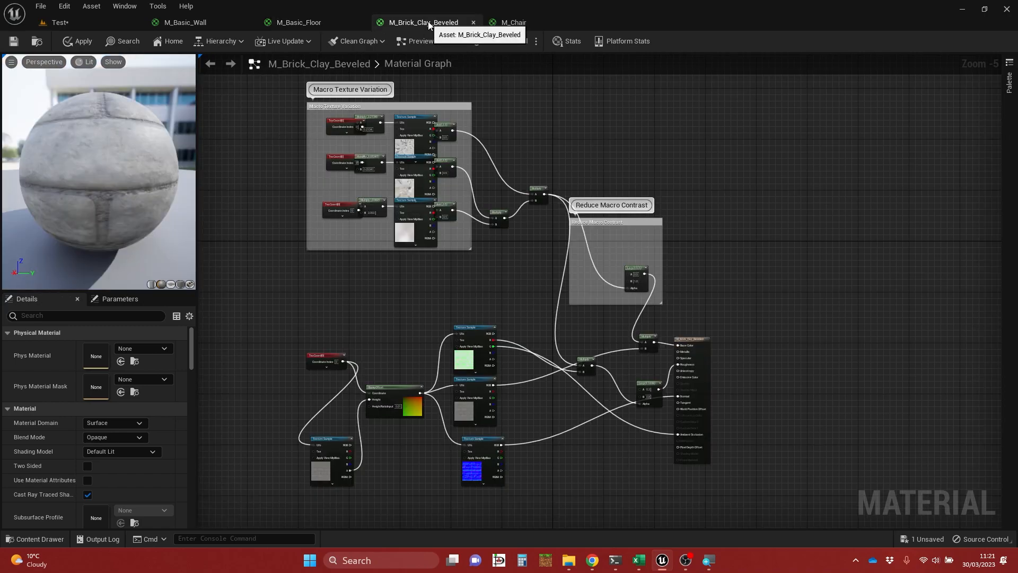
{"action": "right_click_drag", "start_coordinate": [530, 142], "coordinate": [522, 144]}
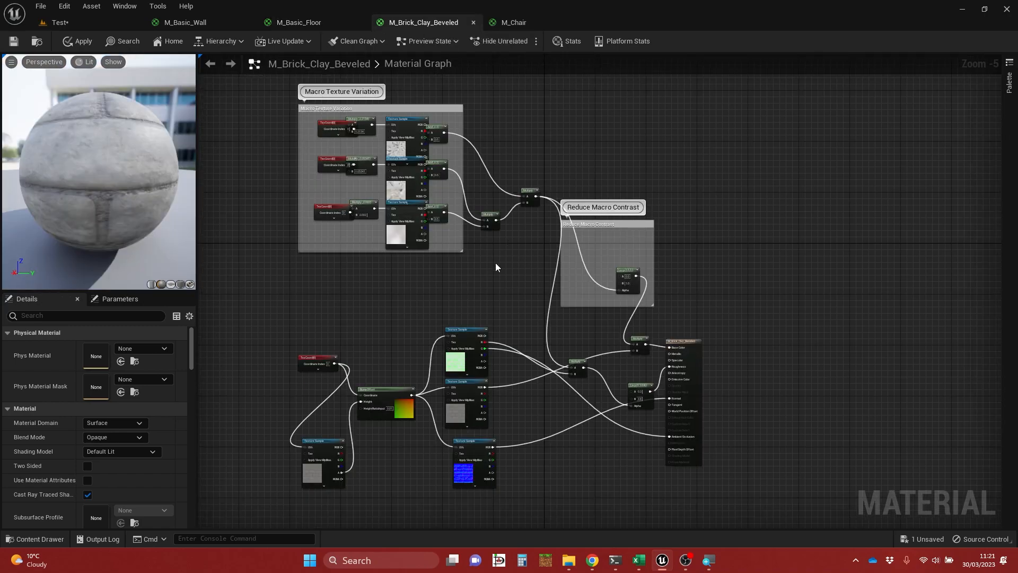
{"action": "scroll", "coordinate": [504, 288], "scroll_direction": "up", "scroll_amount": 4}
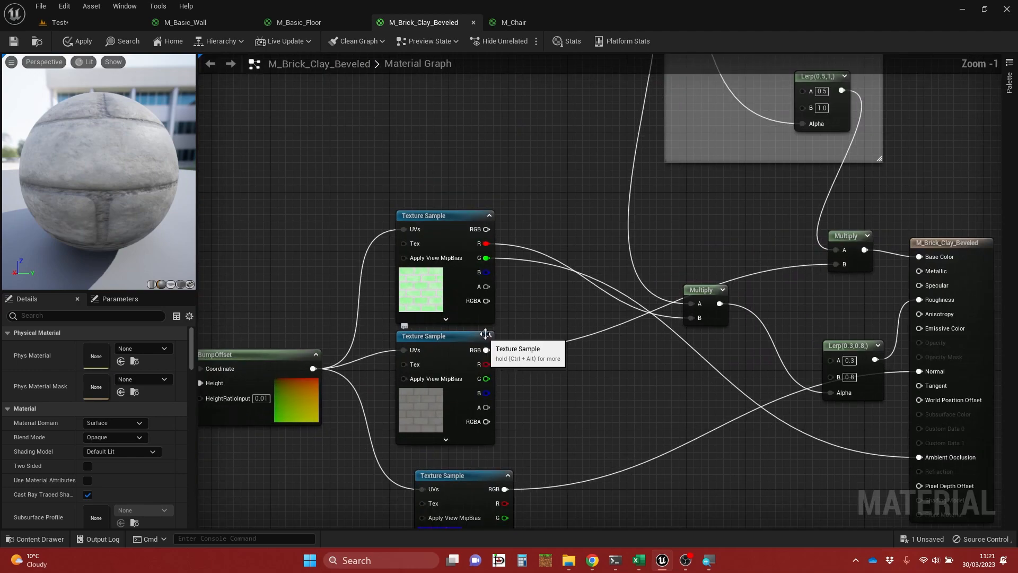
{"action": "right_click_drag", "start_coordinate": [484, 328], "coordinate": [528, 199]}
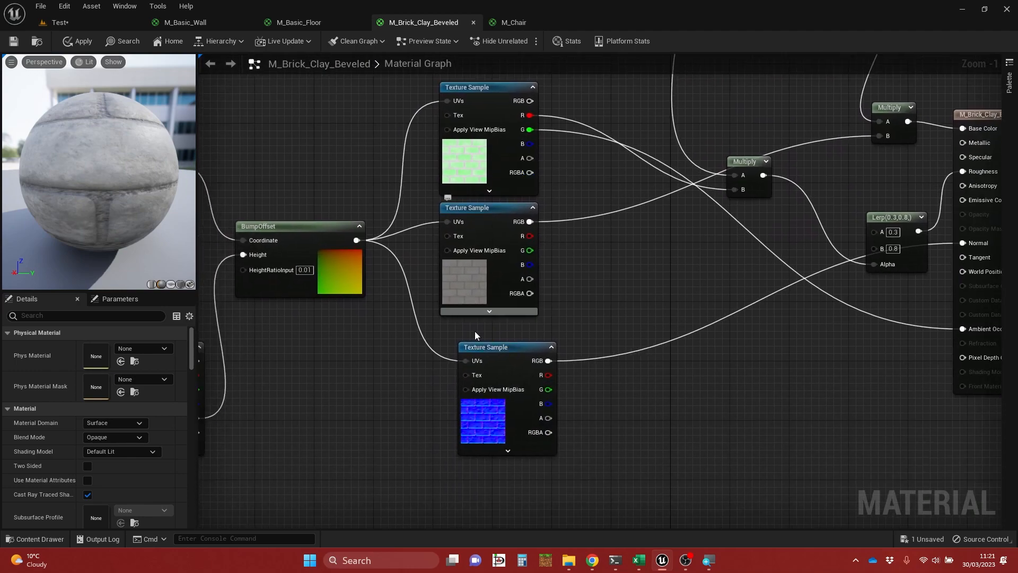
{"action": "right_click_drag", "start_coordinate": [348, 344], "coordinate": [330, 380]}
{"action": "right_click_drag", "start_coordinate": [550, 304], "coordinate": [633, 197]}
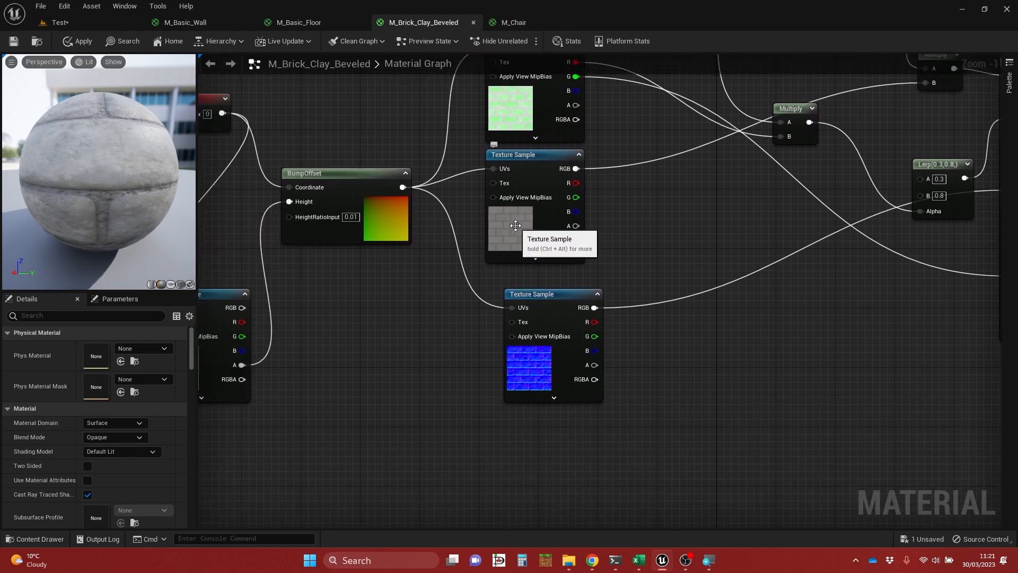
- Select the grey brick Texture Sample, compare it with the blue normal map sample, and shift its node slightly away from the green one
{"action": "left_click", "coordinate": [516, 225]}
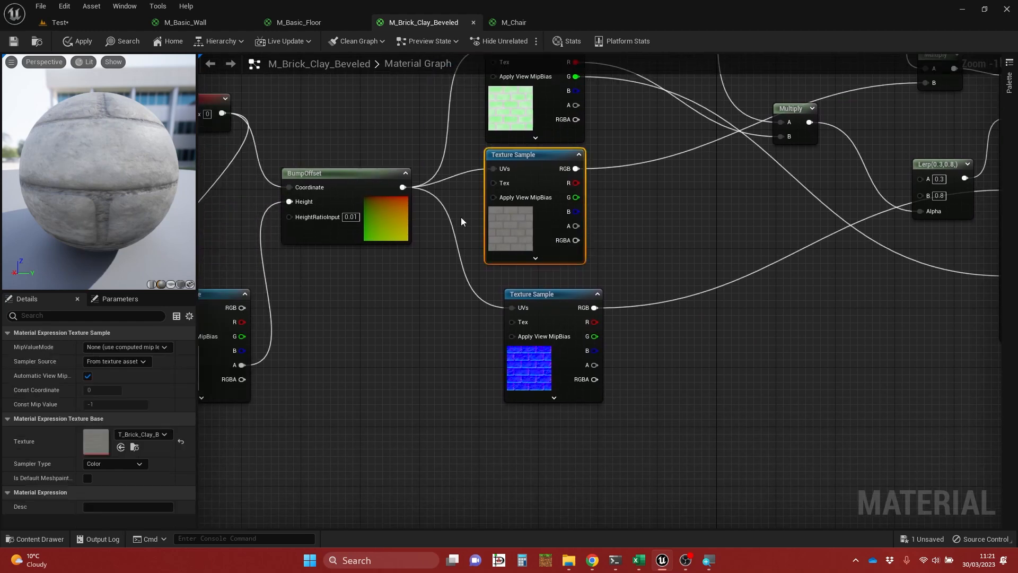
{"action": "right_click_drag", "start_coordinate": [626, 259], "coordinate": [726, 150]}
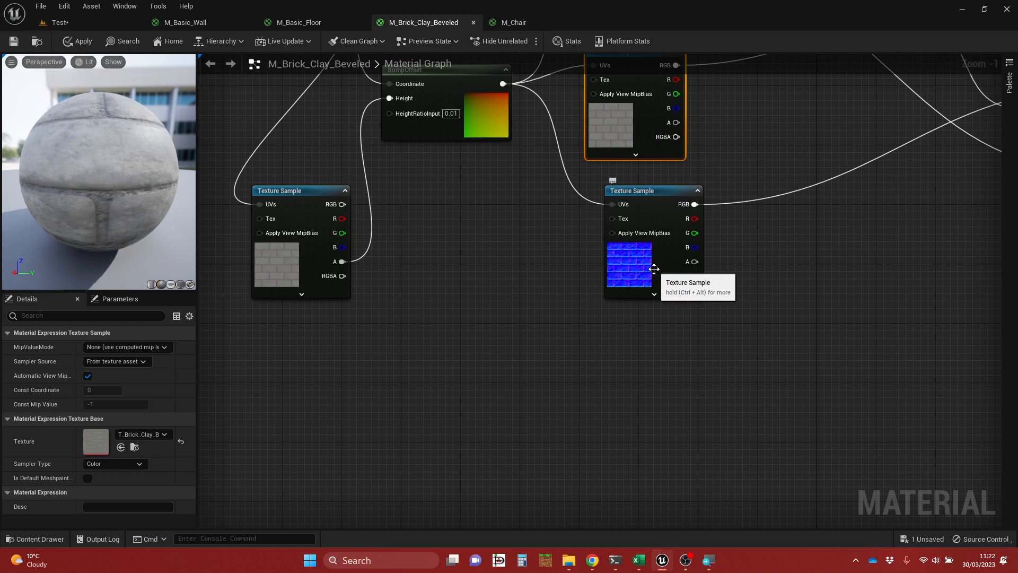
{"action": "scroll", "coordinate": [639, 260], "scroll_direction": "up", "scroll_amount": 1}
{"action": "right_click_drag", "start_coordinate": [738, 228], "coordinate": [679, 364]}
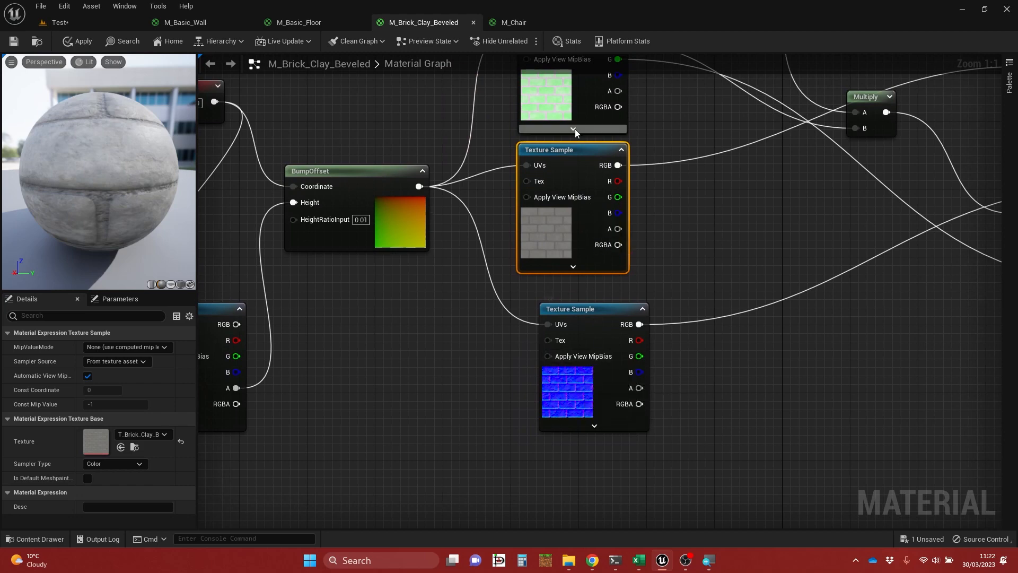
{"action": "left_click_drag", "start_coordinate": [578, 163], "coordinate": [588, 175]}
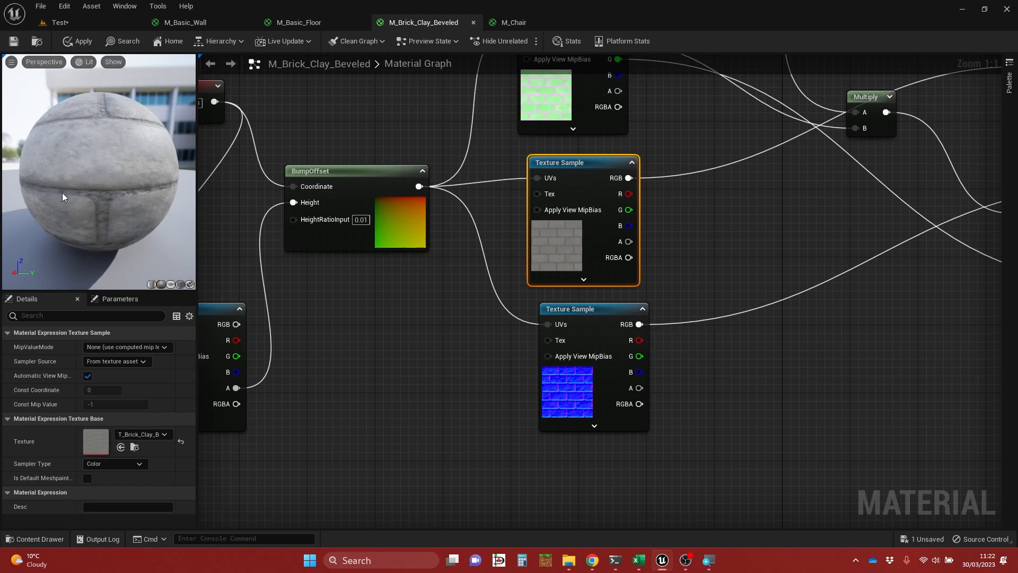
- Inspect the brick surface up close on the preview sphere and examine the Macro Texture Variation group
{"action": "right_click_drag", "start_coordinate": [50, 194], "coordinate": [50, 220]}
{"action": "mouse_move", "coordinate": [50, 193]}
{"action": "left_mouse_down"}
{"action": "mouse_move", "coordinate": [133, 170]}
{"action": "mouse_move", "coordinate": [116, 201]}
{"action": "mouse_move", "coordinate": [49, 197]}
{"action": "left_mouse_up"}
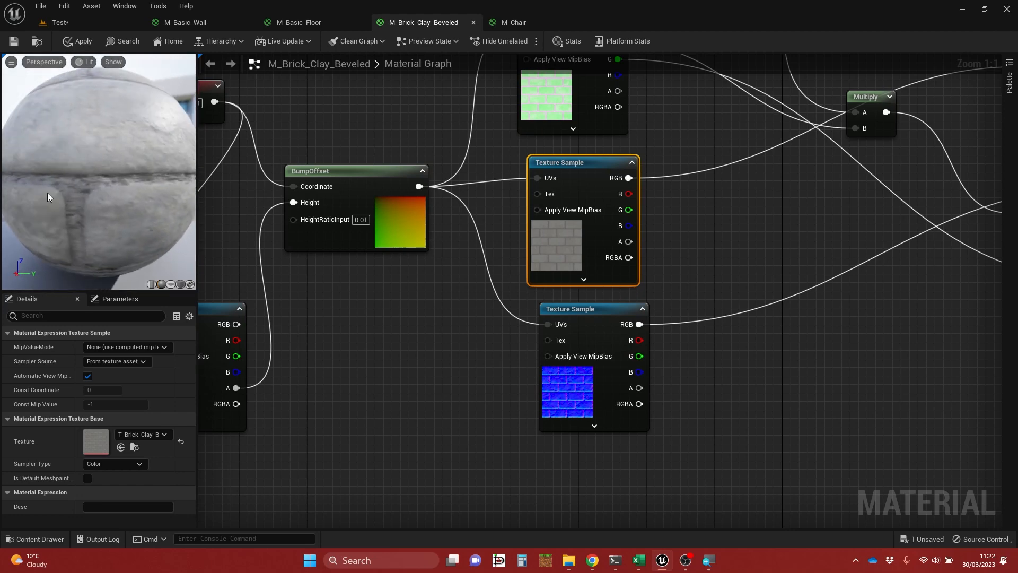
{"action": "right_click_drag", "start_coordinate": [467, 162], "coordinate": [447, 253]}
{"action": "scroll", "coordinate": [447, 253], "scroll_direction": "down", "scroll_amount": 1}
{"action": "right_click_drag", "start_coordinate": [439, 166], "coordinate": [514, 454]}
{"action": "scroll", "coordinate": [513, 454], "scroll_direction": "down", "scroll_amount": 2}
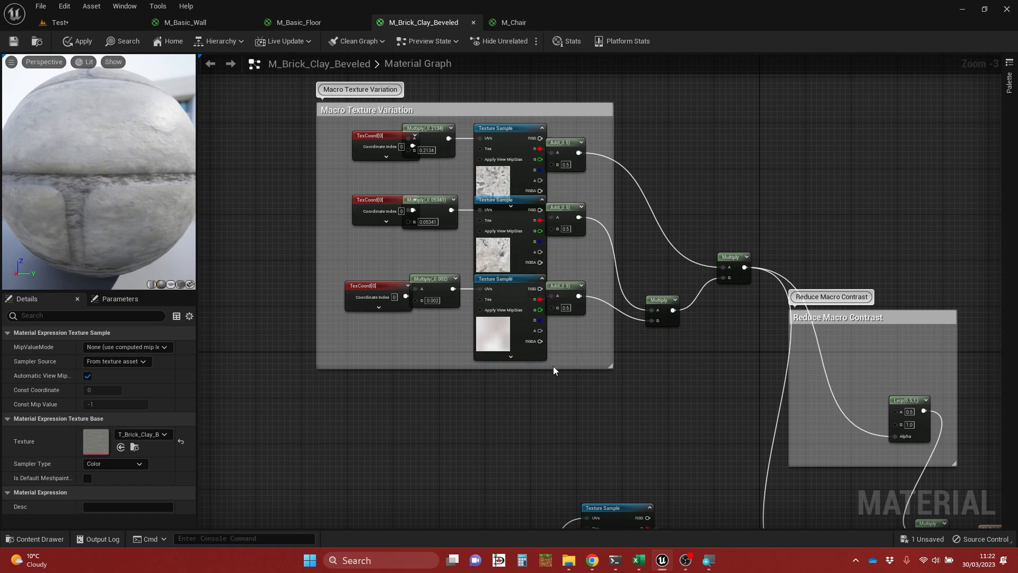
- Trace the connections from the three brick Texture Samples through the Multiply and Lerp nodes to the M_Brick_Clay_Beveled result node
{"action": "right_click_drag", "start_coordinate": [537, 424], "coordinate": [582, 200]}
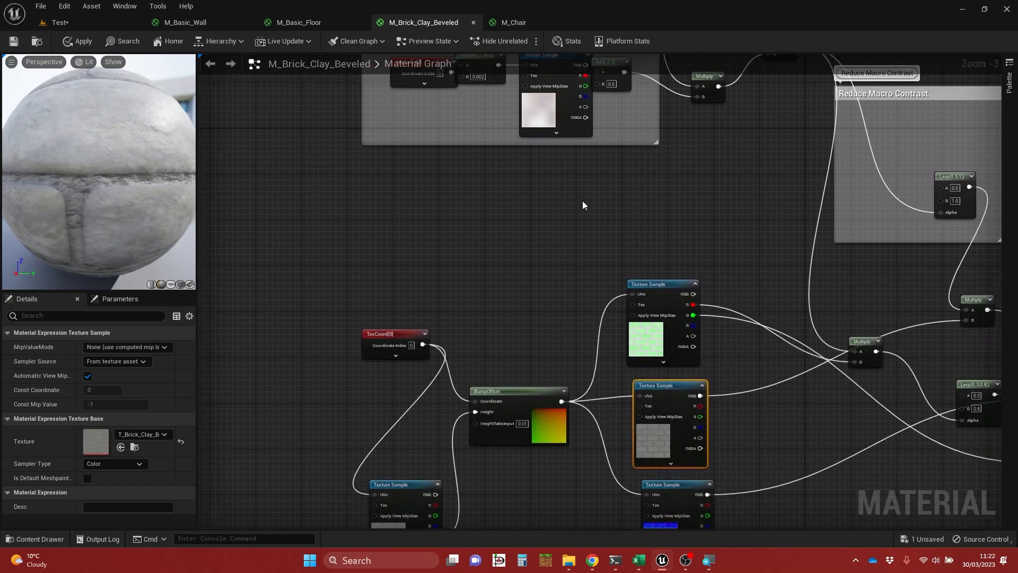
{"action": "right_click_drag", "start_coordinate": [549, 300], "coordinate": [414, 161]}
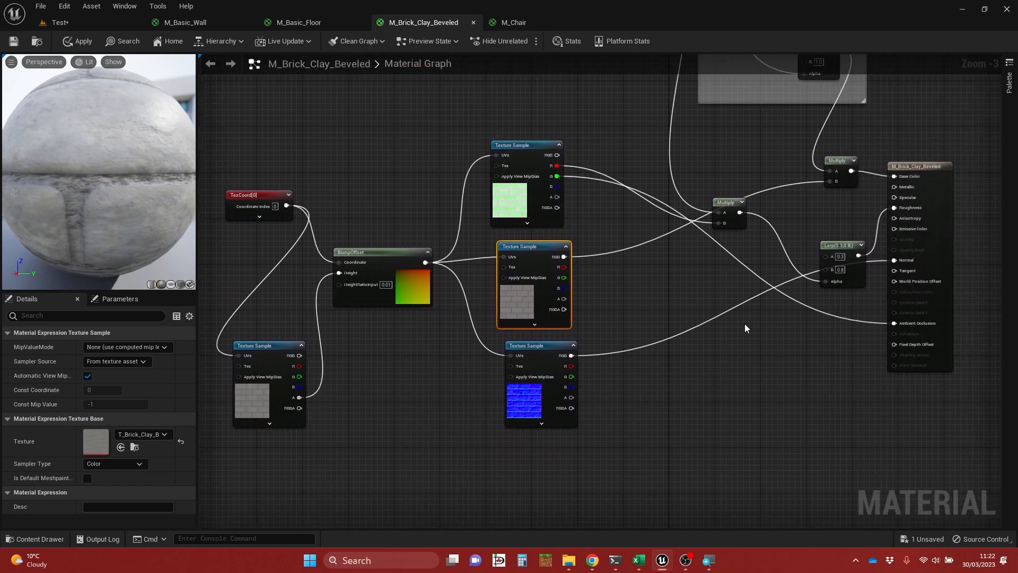
{"action": "scroll", "coordinate": [842, 324], "scroll_direction": "up", "scroll_amount": 1}
{"action": "scroll", "coordinate": [842, 323], "scroll_direction": "up", "scroll_amount": 1}
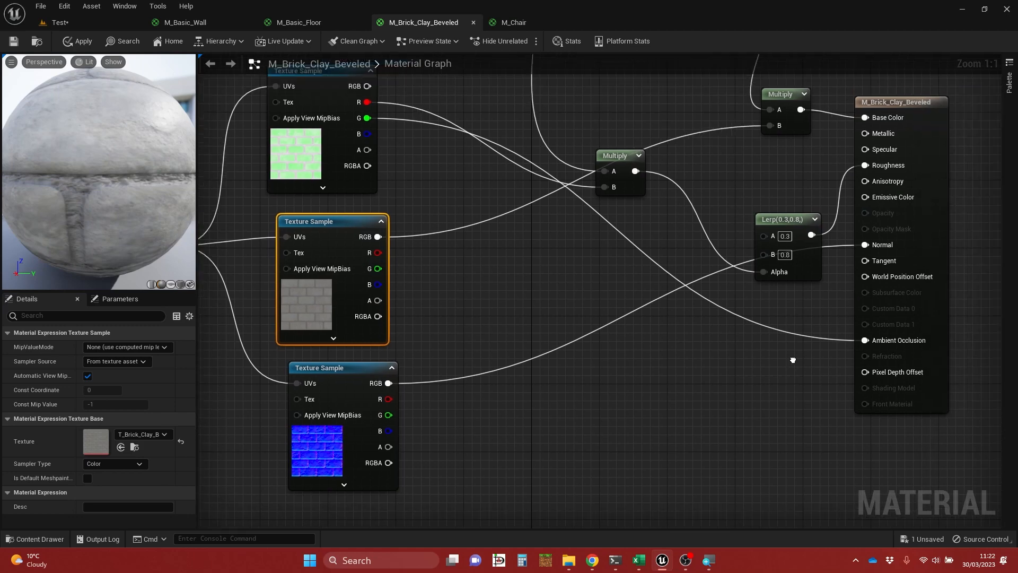
{"action": "scroll", "coordinate": [848, 340], "scroll_direction": "up", "scroll_amount": 1}
{"action": "right_click_drag", "start_coordinate": [514, 253], "coordinate": [527, 277]}
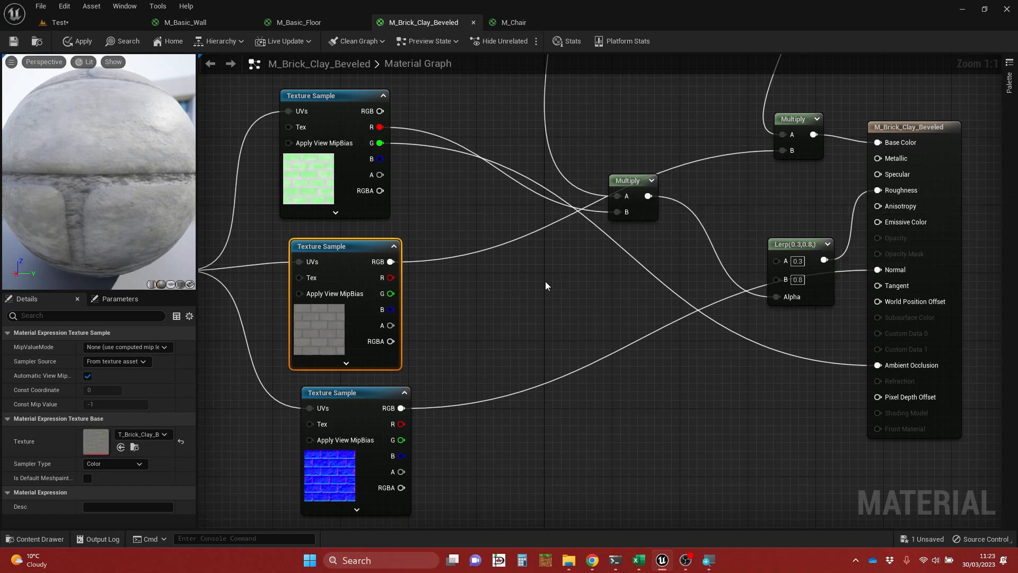
- Review the whole M_Brick_Clay_Beveled graph, including the TexCoord input and the Macro Texture Variation and Reduce Macro Contrast groups
{"action": "right_click_drag", "start_coordinate": [546, 285], "coordinate": [628, 334]}
{"action": "scroll", "coordinate": [628, 334], "scroll_direction": "down", "scroll_amount": 3}
{"action": "right_click_drag", "start_coordinate": [356, 236], "coordinate": [442, 236]}
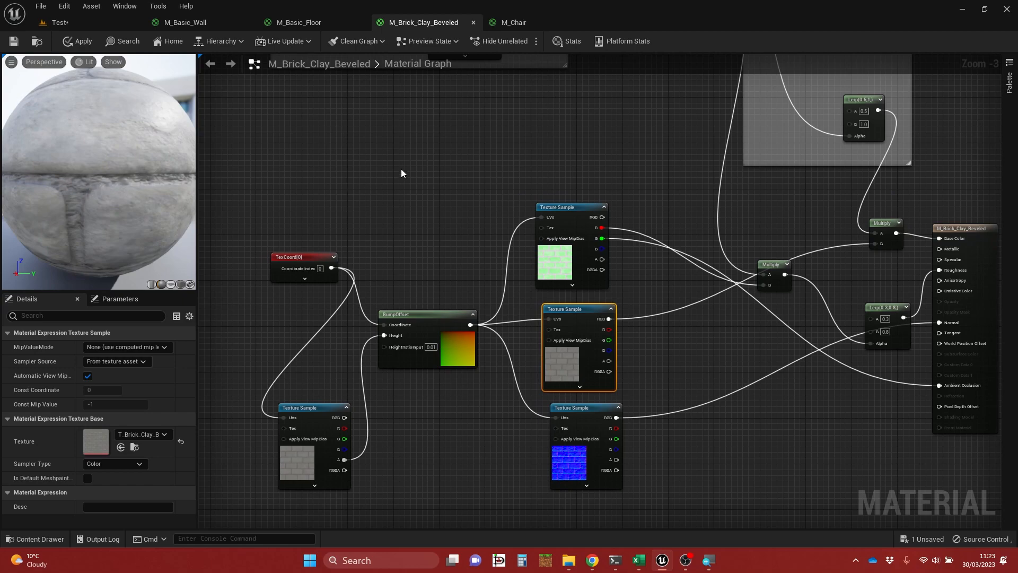
{"action": "right_click_drag", "start_coordinate": [401, 169], "coordinate": [354, 302]}
{"action": "scroll", "coordinate": [385, 201], "scroll_direction": "down", "scroll_amount": 1}
{"action": "scroll", "coordinate": [442, 266], "scroll_direction": "down", "scroll_amount": 2}
{"action": "scroll", "coordinate": [437, 268], "scroll_direction": "up", "scroll_amount": 1}
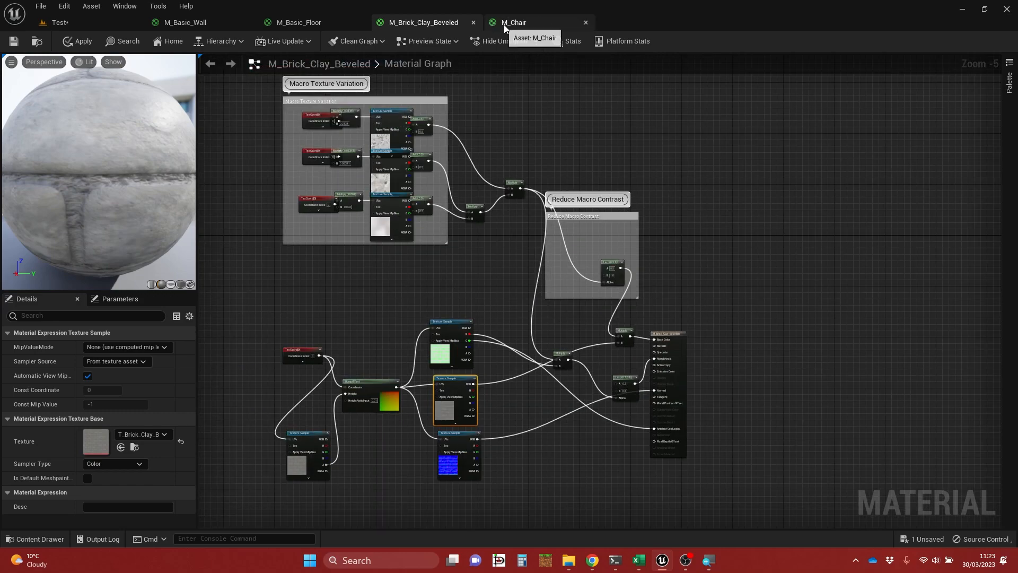
- Open the M_Chair material graph and examine the RoughnessBase, RoughnessSeats and RoughnessMetal parameters and the normal map Texture Sample
{"action": "left_click", "coordinate": [531, 24]}
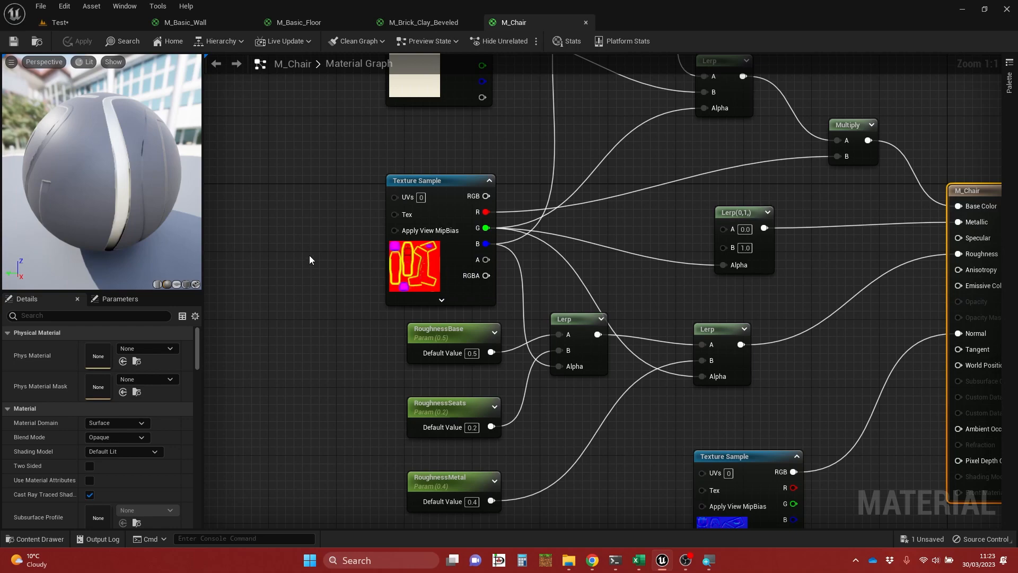
{"action": "scroll", "coordinate": [310, 255], "scroll_direction": "down", "scroll_amount": 2}
{"action": "right_click_drag", "start_coordinate": [309, 254], "coordinate": [250, 112]}
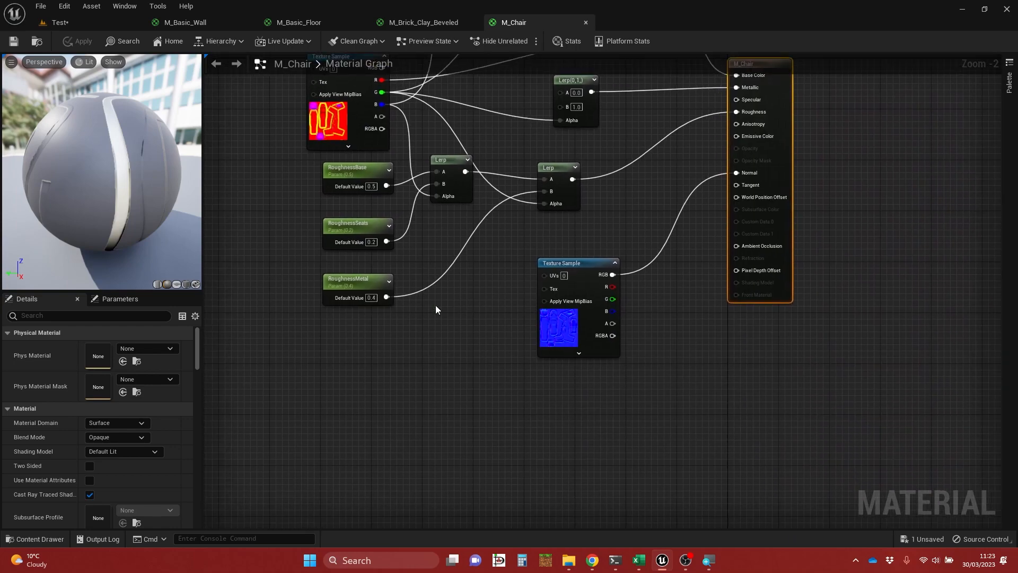
{"action": "scroll", "coordinate": [500, 315], "scroll_direction": "up", "scroll_amount": 2}
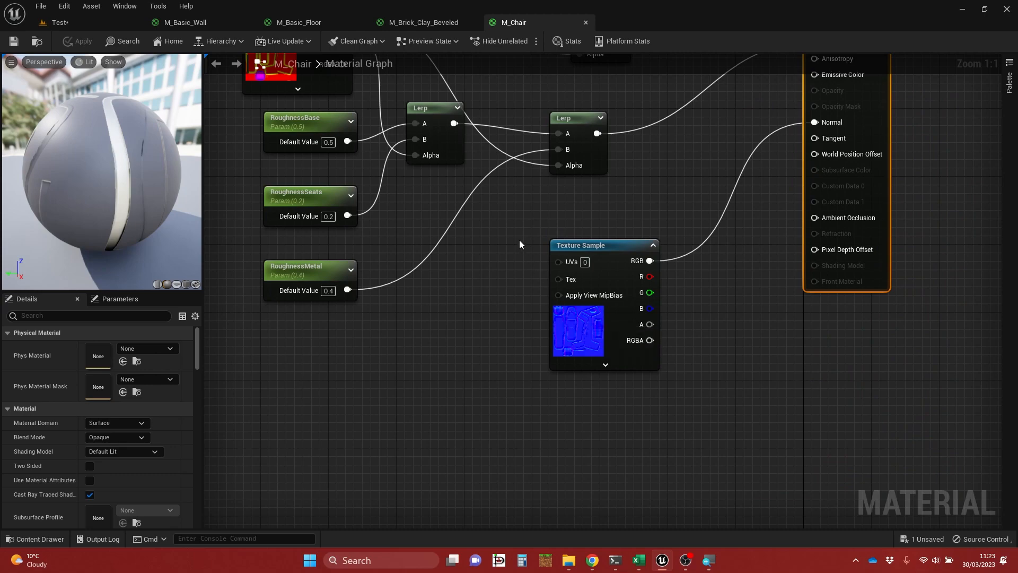
- Examine the ColoBase, ColorSeats and ColorMetal parameters and how the mask Texture Sample blends them into the M_Chair base color
{"action": "right_click_drag", "start_coordinate": [520, 241], "coordinate": [616, 518]}
{"action": "right_click_drag", "start_coordinate": [453, 184], "coordinate": [460, 352]}
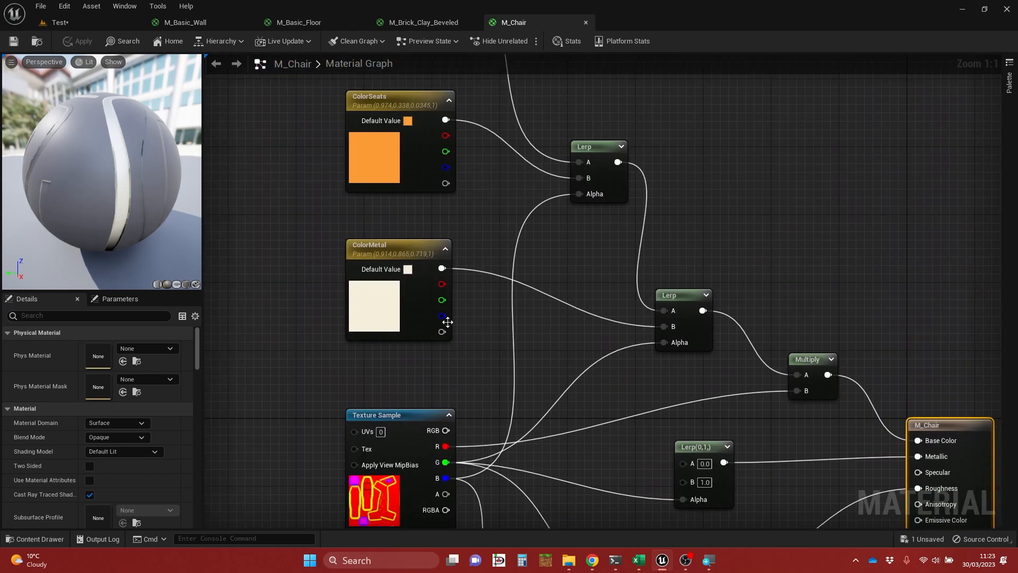
{"action": "scroll", "coordinate": [448, 322], "scroll_direction": "down", "scroll_amount": 2}
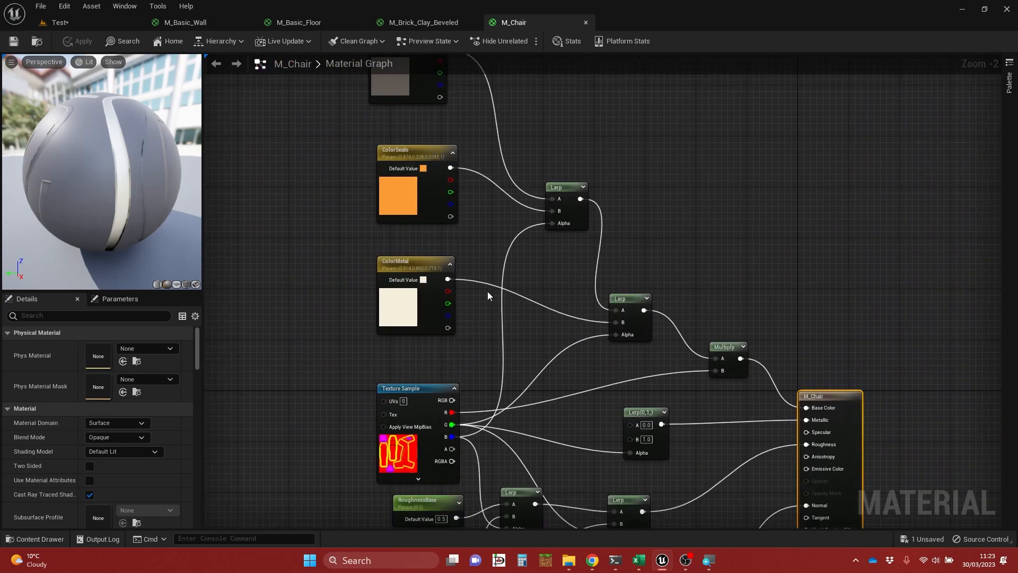
{"action": "right_click_drag", "start_coordinate": [494, 285], "coordinate": [499, 365]}
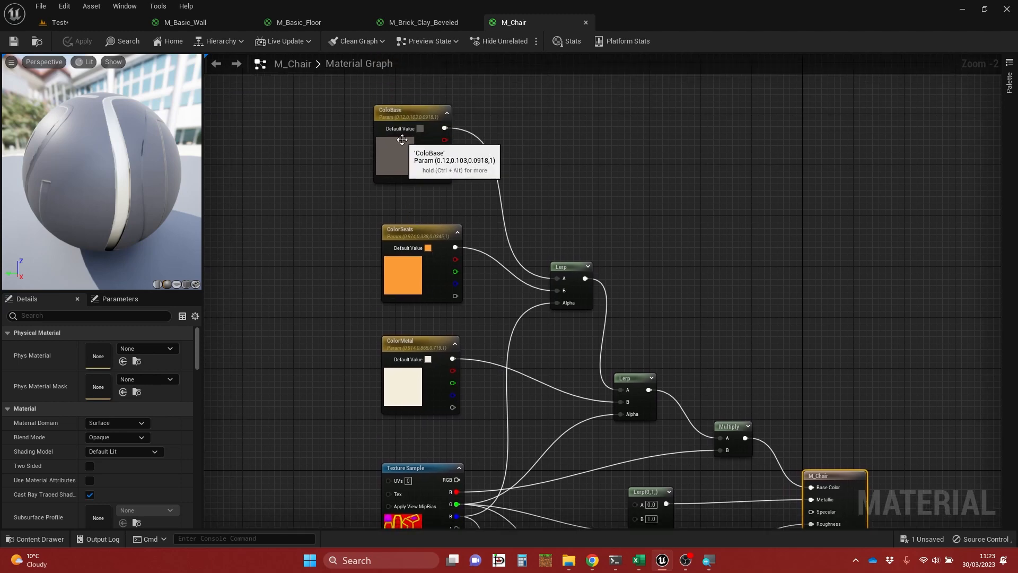
{"action": "right_click_drag", "start_coordinate": [502, 445], "coordinate": [524, 273]}
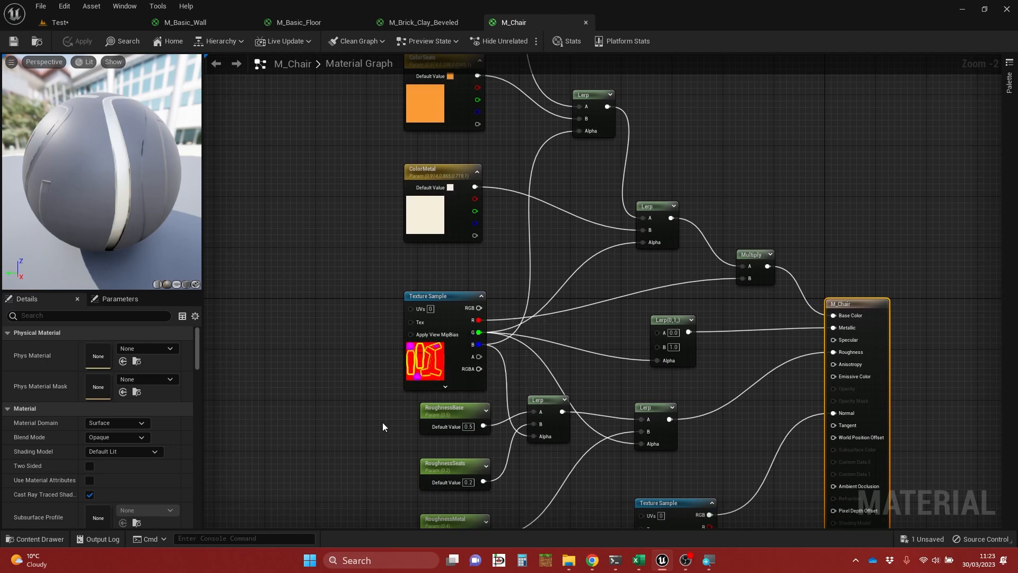
- Examine how the mask Texture Sample combines the color and roughness parameters through Lerp and Multiply nodes into the M_Chair result node
{"action": "right_click_drag", "start_coordinate": [382, 422], "coordinate": [372, 297]}
{"action": "scroll", "coordinate": [514, 345], "scroll_direction": "up", "scroll_amount": 1}
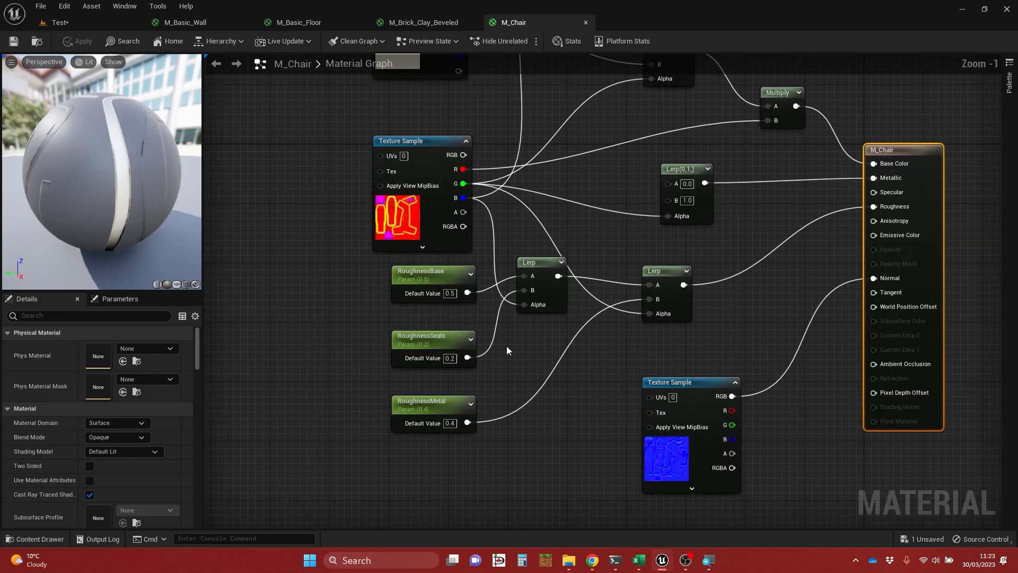
{"action": "scroll", "coordinate": [424, 298], "scroll_direction": "up", "scroll_amount": 1}
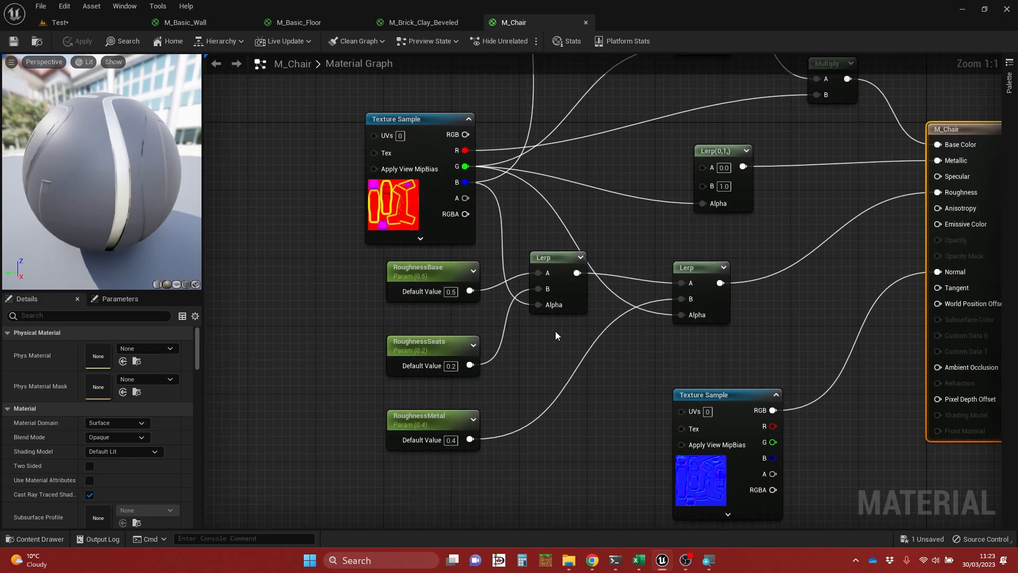
{"action": "scroll", "coordinate": [573, 344], "scroll_direction": "down", "scroll_amount": 2}
{"action": "right_click_drag", "start_coordinate": [601, 351], "coordinate": [491, 382]}
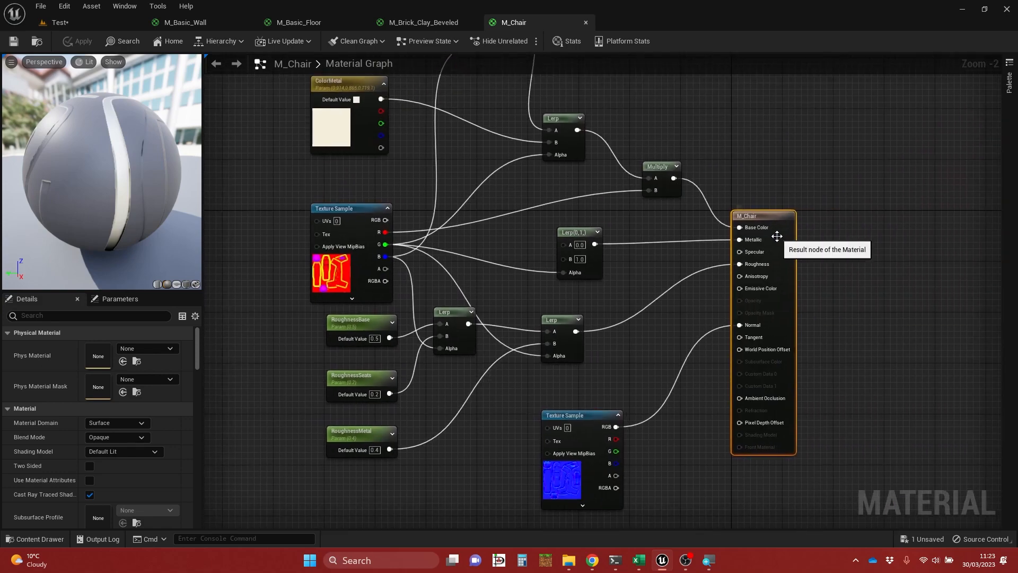
{"action": "right_click_drag", "start_coordinate": [648, 299], "coordinate": [636, 390]}
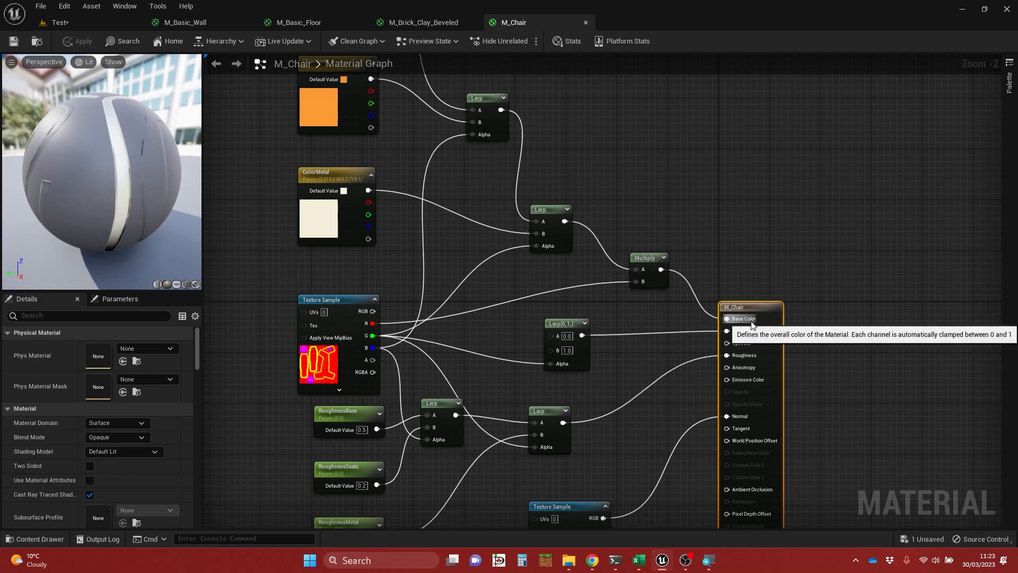
{"action": "right_click_drag", "start_coordinate": [632, 204], "coordinate": [670, 307]}
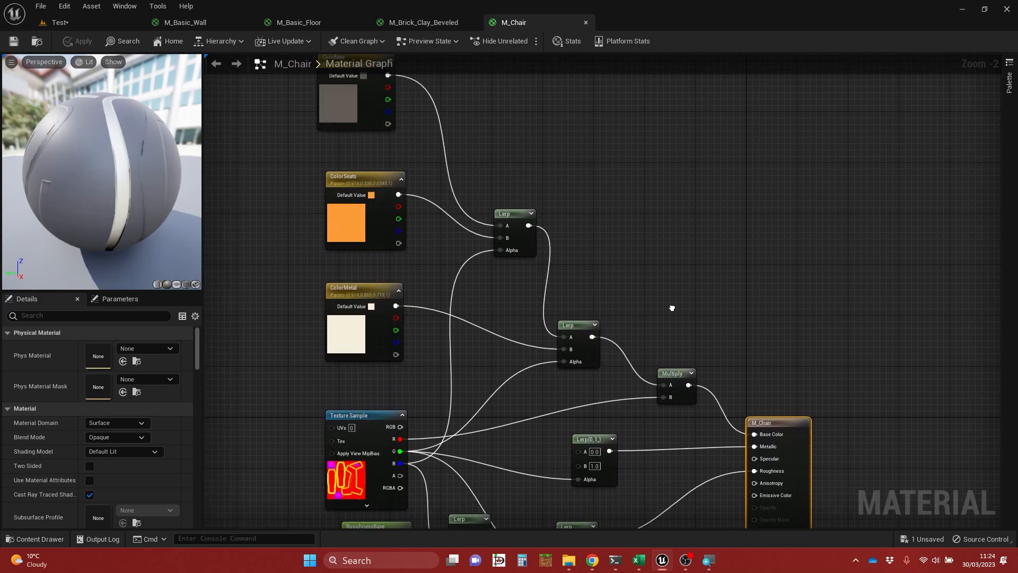
{"action": "right_click_drag", "start_coordinate": [362, 295], "coordinate": [343, 213]}
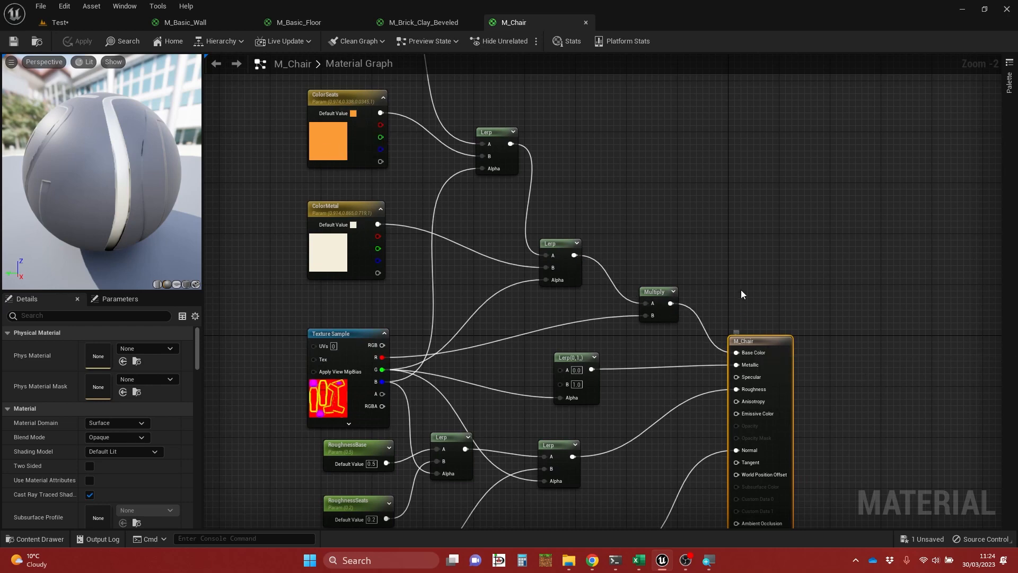
{"action": "right_click_drag", "start_coordinate": [741, 287], "coordinate": [769, 319]}
{"action": "scroll", "coordinate": [754, 307], "scroll_direction": "down", "scroll_amount": 1}
{"action": "right_click_drag", "start_coordinate": [745, 173], "coordinate": [681, 259]}
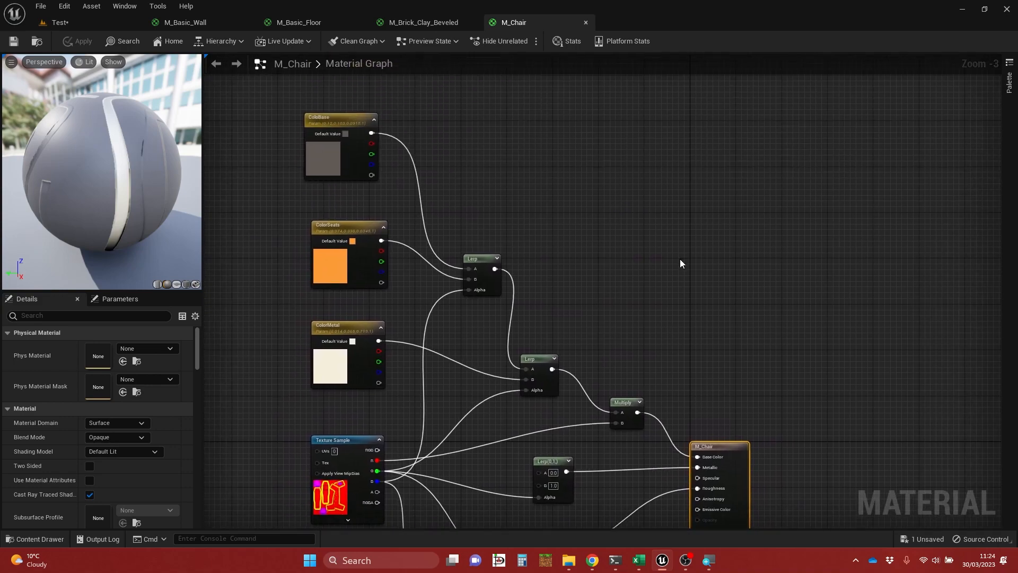
- Return to the Test level and open the Materials folder of StarterContent
{"action": "left_click", "coordinate": [81, 22]}
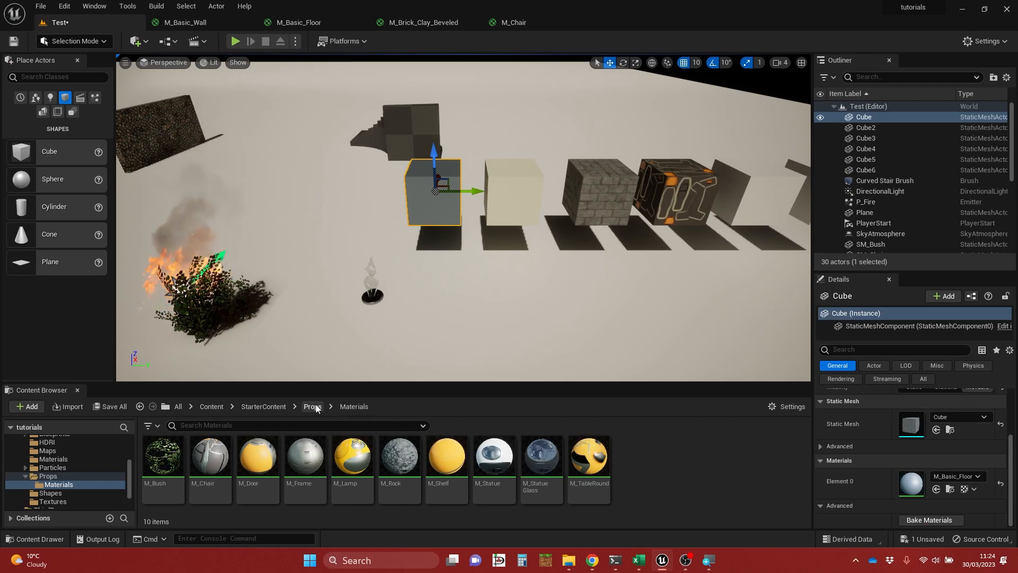
{"action": "left_click", "coordinate": [272, 405]}
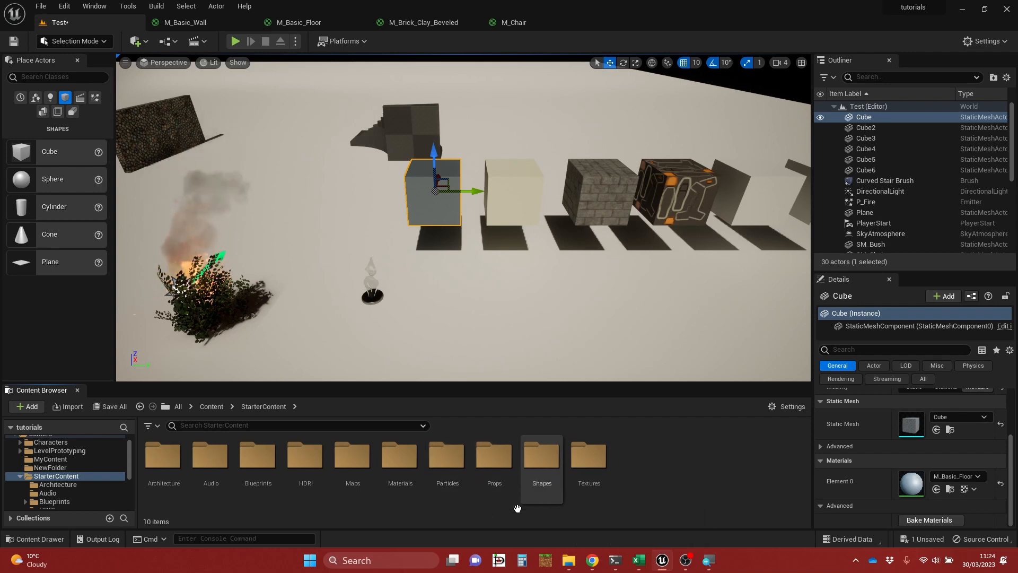
{"action": "double_click", "coordinate": [395, 460]}
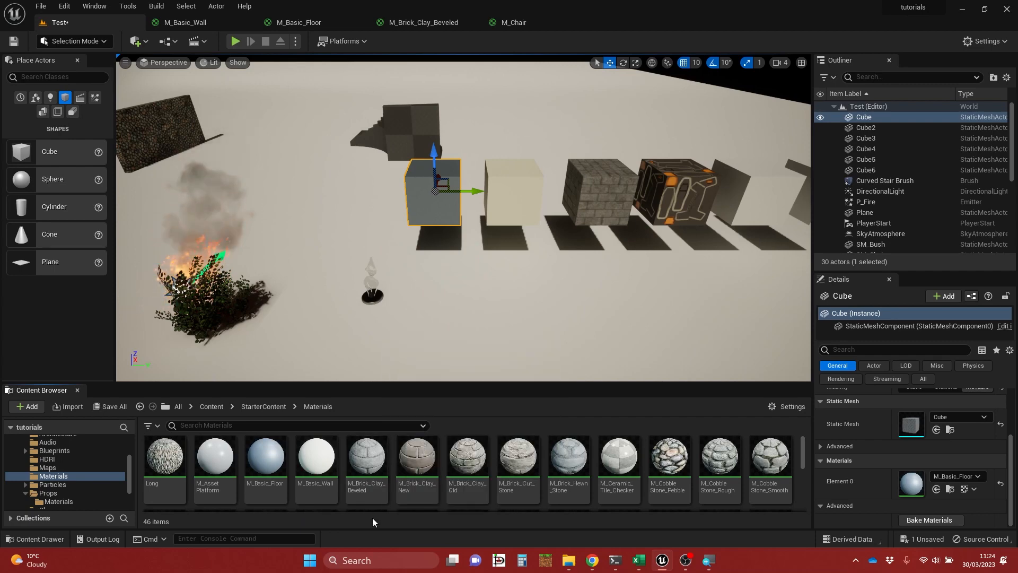
- Duplicate the M_Basic_Wall material and name the copy myMat
{"action": "left_click", "coordinate": [317, 462]}
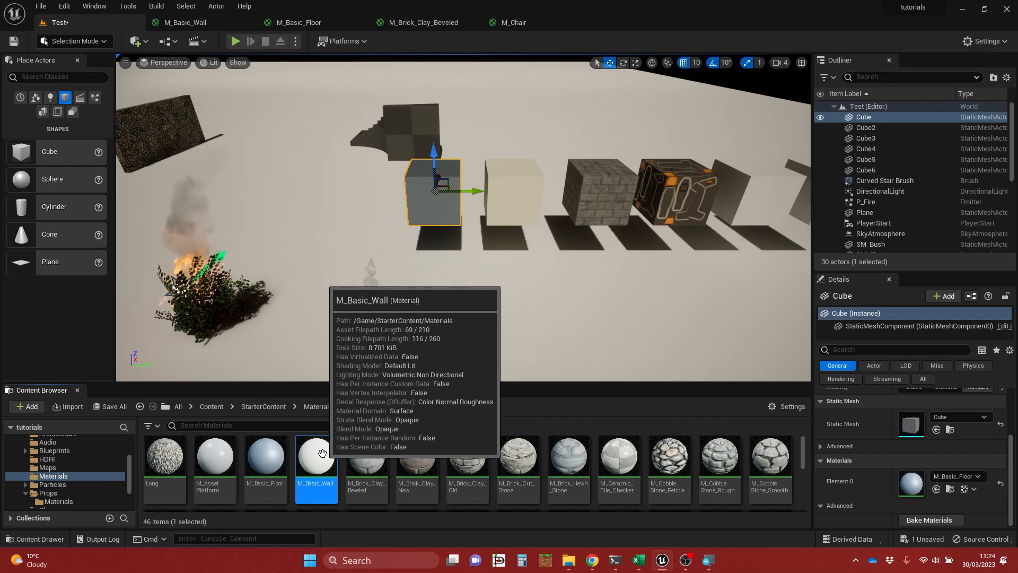
{"action": "right_click", "coordinate": [322, 453]}
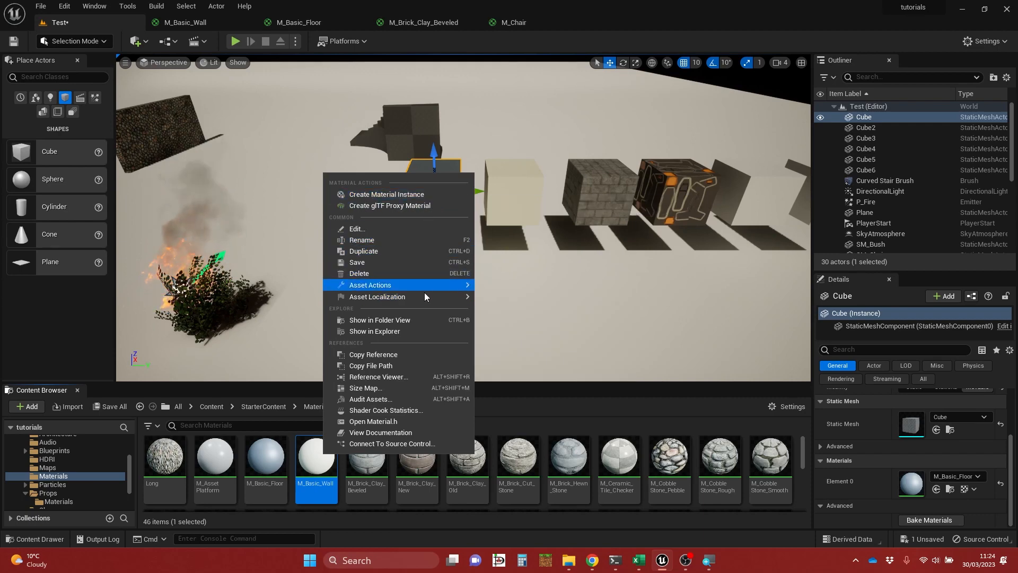
{"action": "mouse_move", "coordinate": [427, 300]}
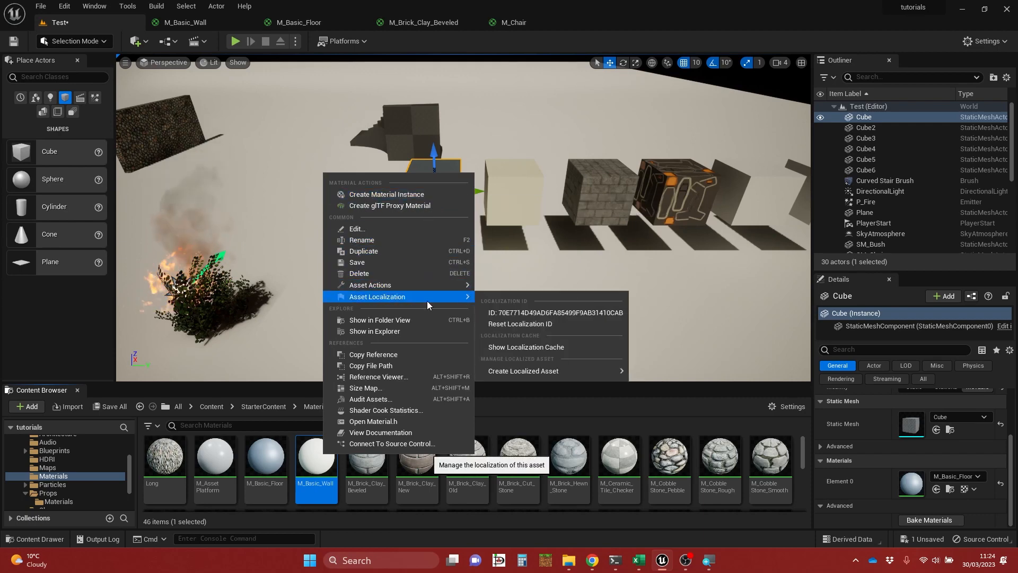
{"action": "left_click", "coordinate": [384, 247]}
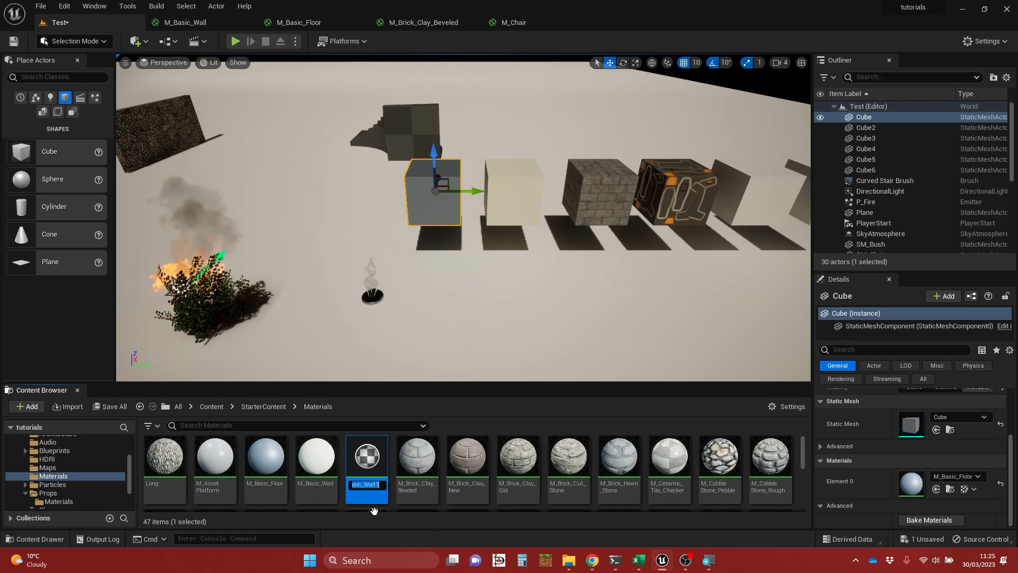
{"action": "type", "text": "my"}
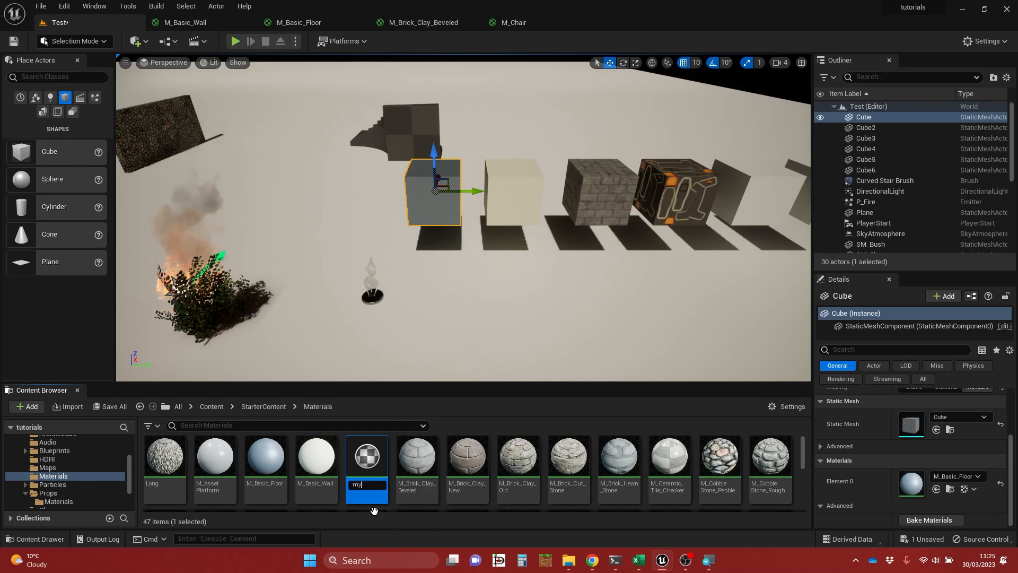
{"action": "type", "text": "Mat"}
{"action": "key", "text": "Return"}
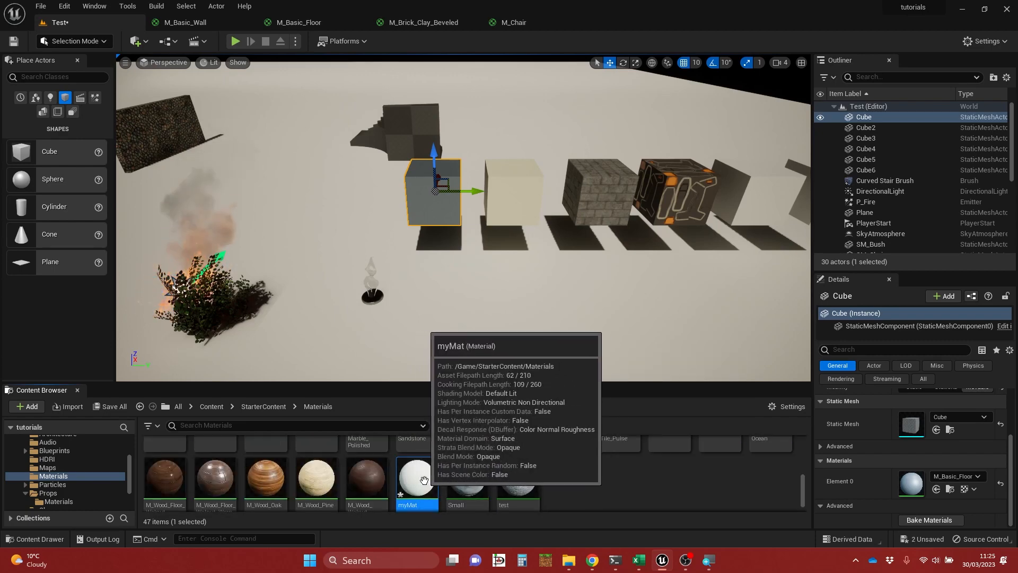
- Open myMat, set its Color parameter to purple with saturation about 0.92 and value about 0.58, and save the material
{"action": "double_click", "coordinate": [413, 481]}
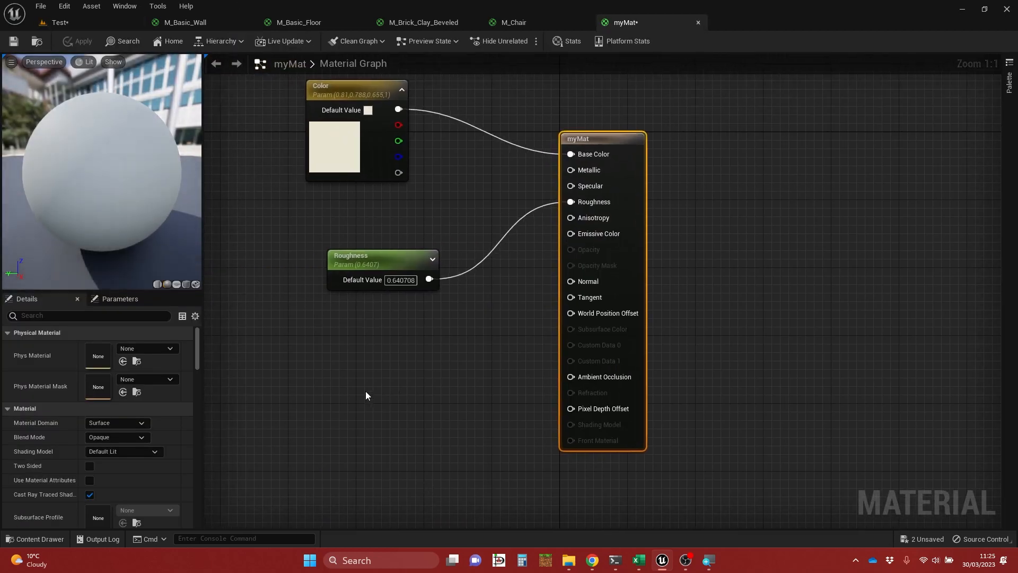
{"action": "left_click", "coordinate": [331, 142]}
{"action": "double_click", "coordinate": [330, 142]}
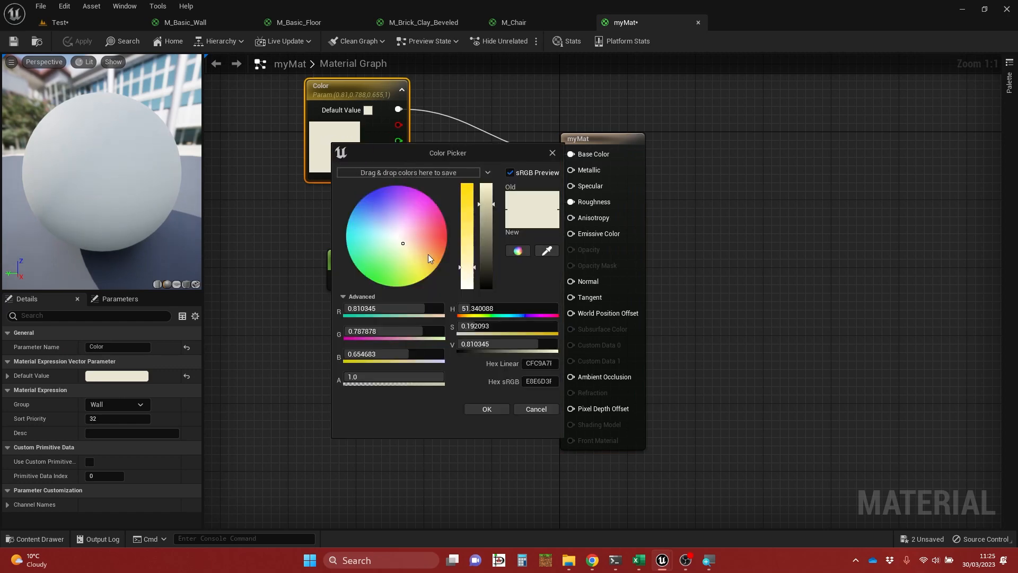
{"action": "left_click", "coordinate": [399, 195]}
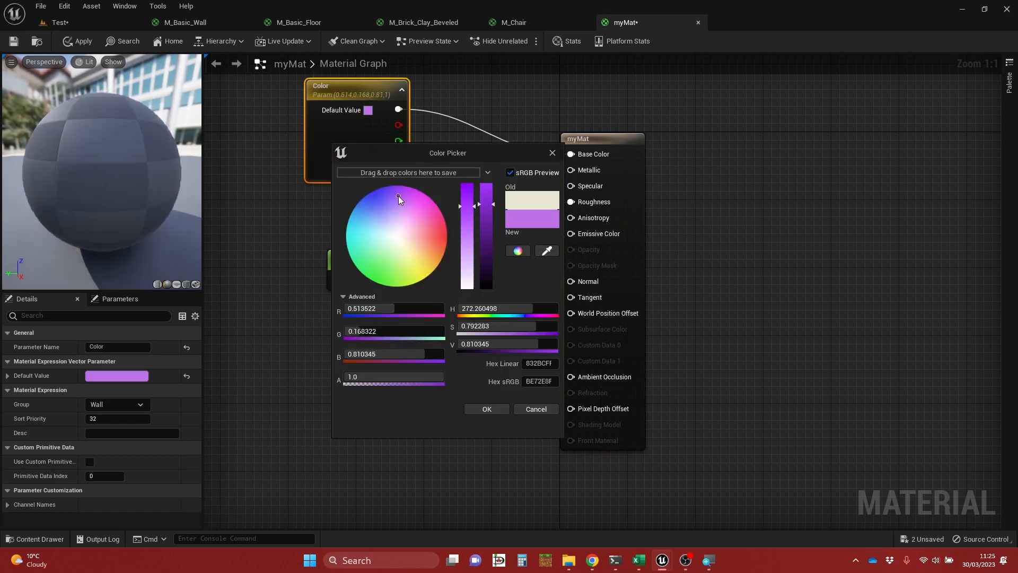
{"action": "left_click", "coordinate": [399, 193]}
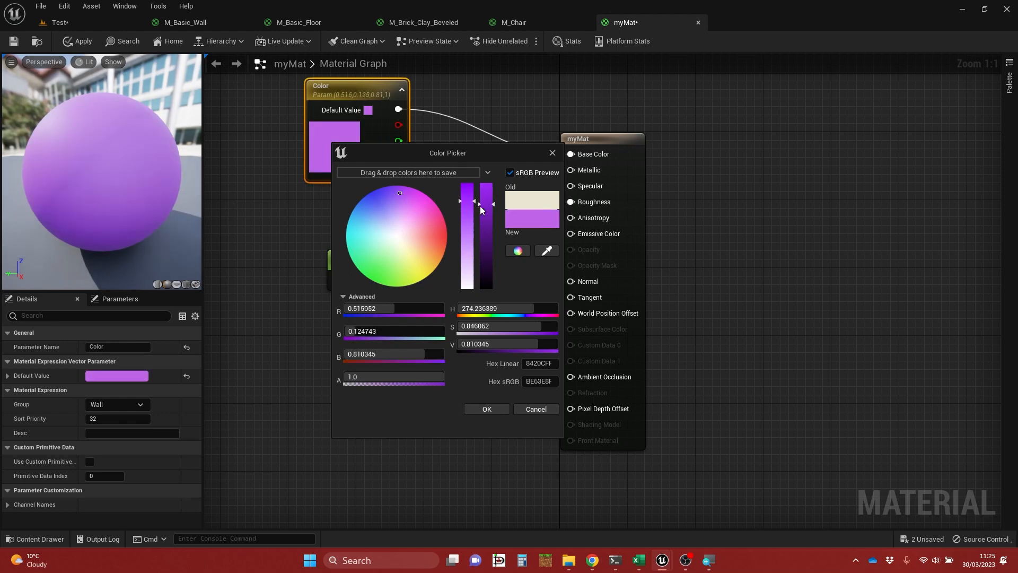
{"action": "mouse_move", "coordinate": [493, 206]}
{"action": "left_mouse_down"}
{"action": "mouse_move", "coordinate": [495, 237]}
{"action": "mouse_move", "coordinate": [496, 227]}
{"action": "left_mouse_up"}
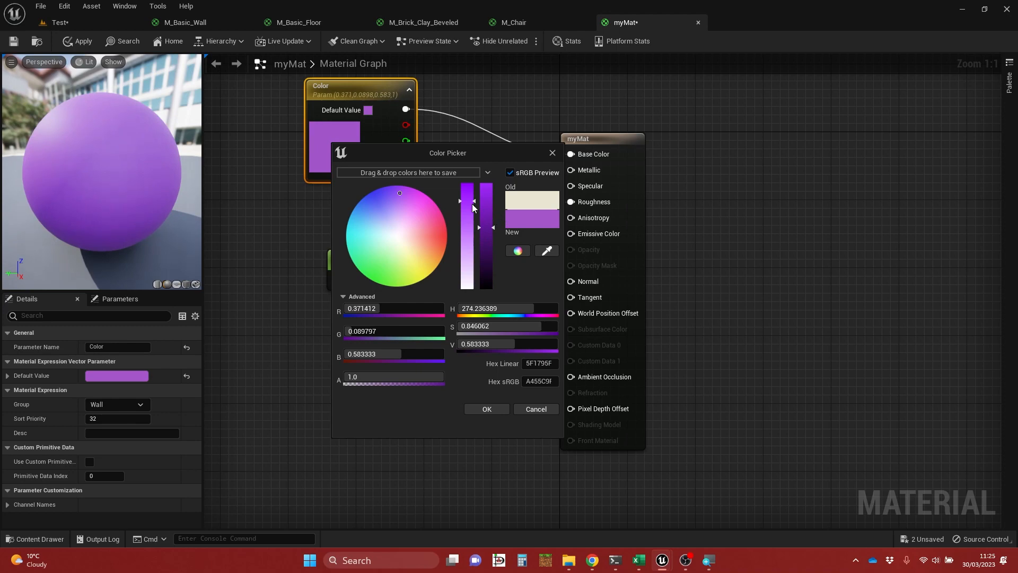
{"action": "left_click_drag", "start_coordinate": [473, 201], "coordinate": [474, 193]}
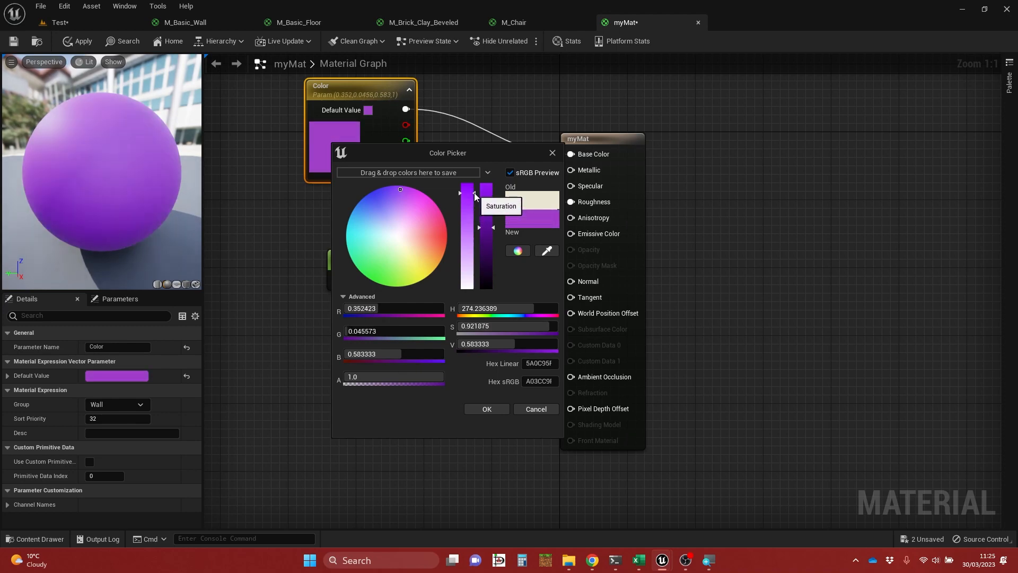
{"action": "left_click", "coordinate": [275, 214]}
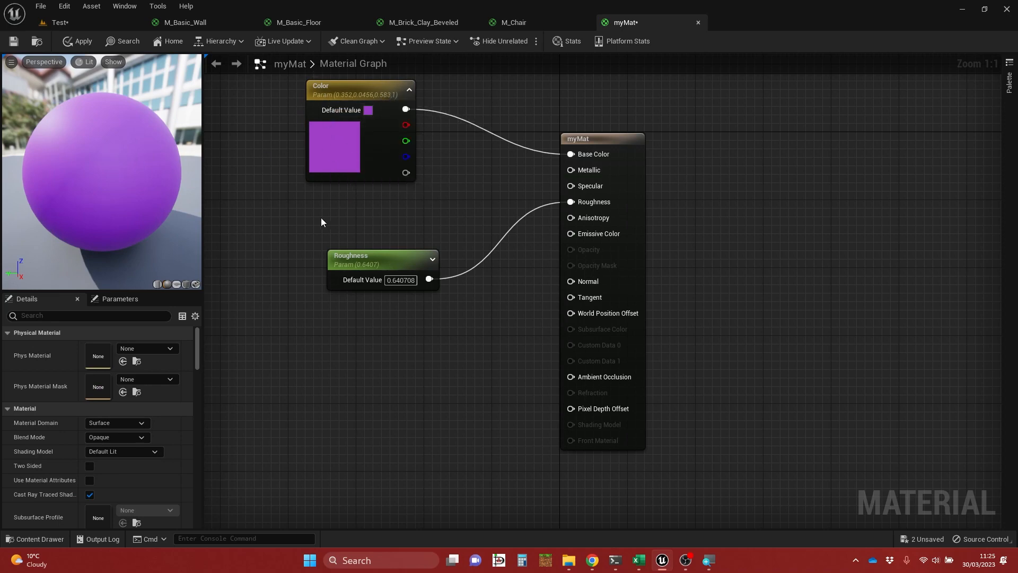
{"action": "left_click", "coordinate": [13, 48]}
- Return to the Test level and apply myMat to the fifth cube, beside the M_Chair cube
{"action": "left_click", "coordinate": [71, 21]}
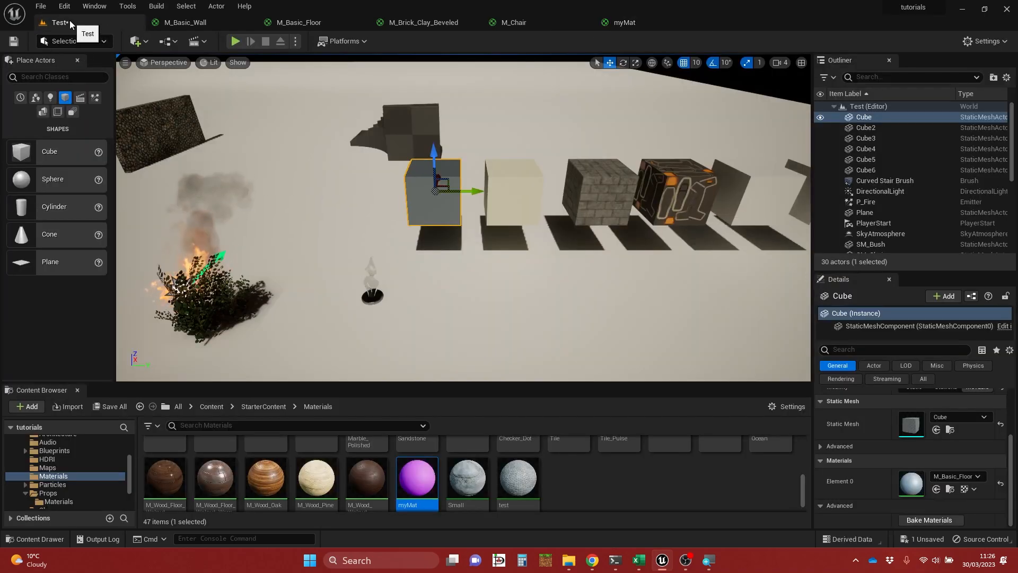
{"action": "key", "text": "d"}
{"action": "right_click_drag", "start_coordinate": [596, 218], "coordinate": [595, 218]}
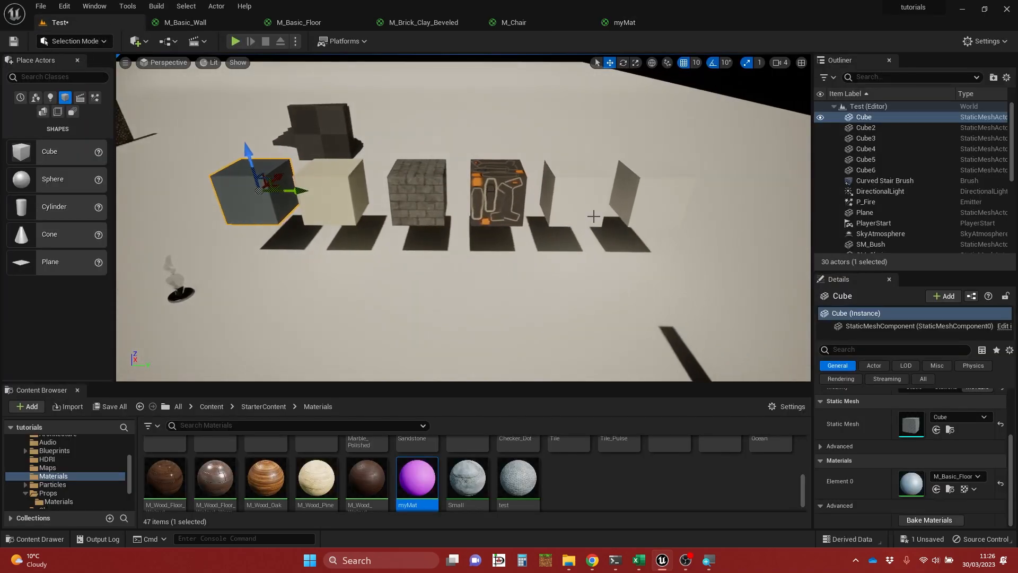
{"action": "mouse_move", "coordinate": [430, 480]}
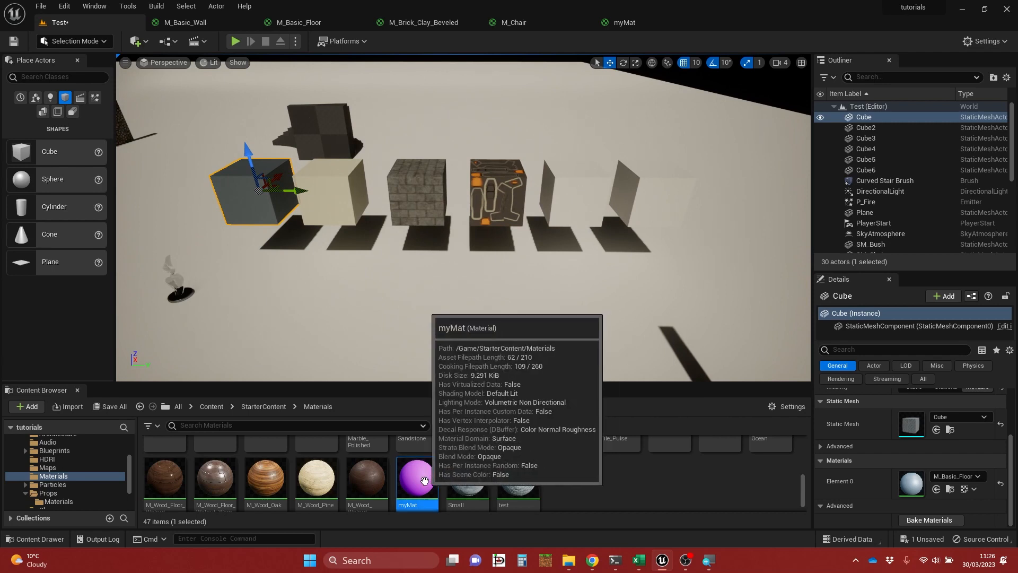
{"action": "left_click_drag", "start_coordinate": [422, 480], "coordinate": [573, 178]}
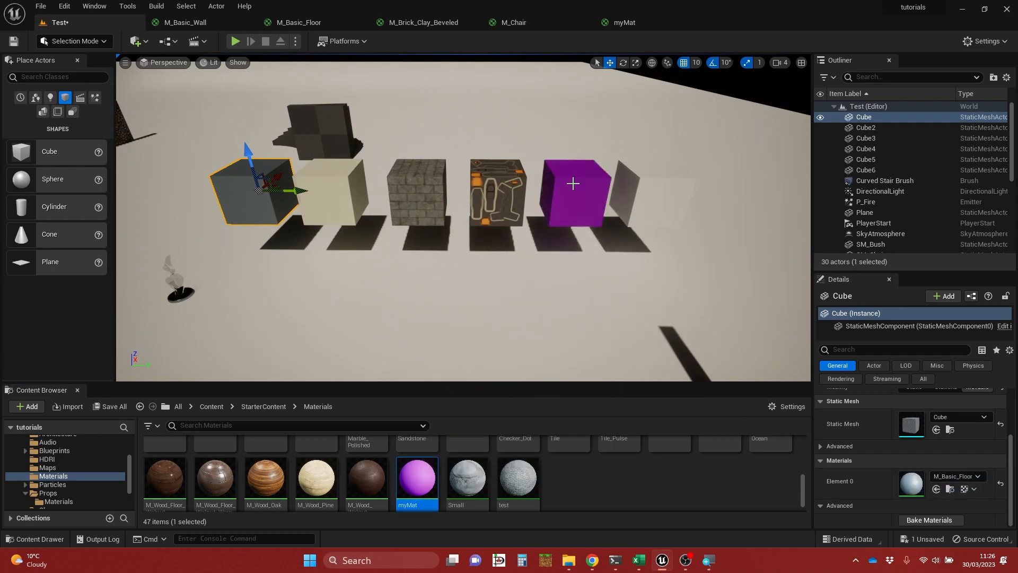
- Inspect the surface of the purple myMat cube up close from several angles
{"action": "key", "text": "w"}
{"action": "right_click_drag", "start_coordinate": [573, 178], "coordinate": [601, 170]}
{"action": "key", "text": "d"}
{"action": "key", "text": "a"}
{"action": "key", "text": "s"}
{"action": "key", "text": "d"}
{"action": "key", "text": "a"}
{"action": "key", "text": "d"}
{"action": "key", "text": "a"}
{"action": "key", "text": "a"}
{"action": "key", "text": "w"}
{"action": "key", "text": "d"}
{"action": "key", "text": "a"}
{"action": "key", "text": "d"}
{"action": "key", "text": "a"}
{"action": "key", "text": "d"}
{"action": "key", "text": "w"}
{"action": "key", "text": "a"}
{"action": "key", "text": "d"}
- Open myMat, try a Roughness default value of 0, and set it to 0.1
{"action": "double_click", "coordinate": [422, 475]}
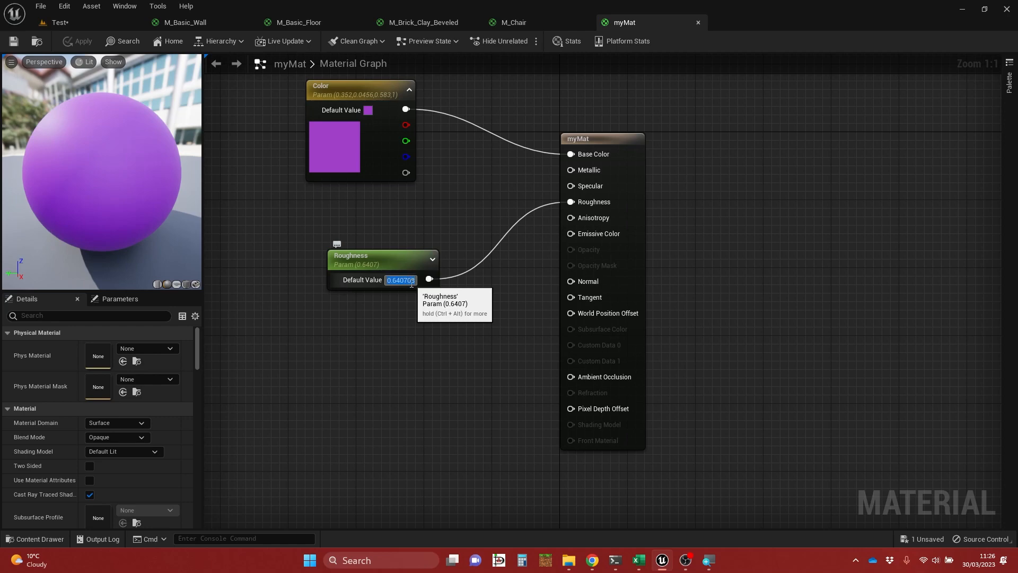
{"action": "type", "text": "0"}
{"action": "key", "text": "Return"}
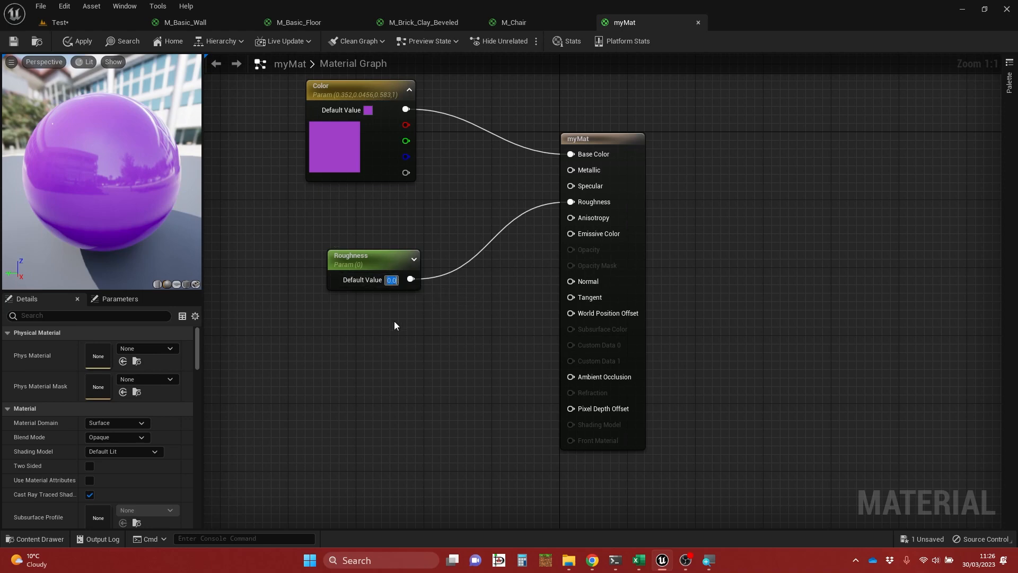
{"action": "type", "text": "3"}
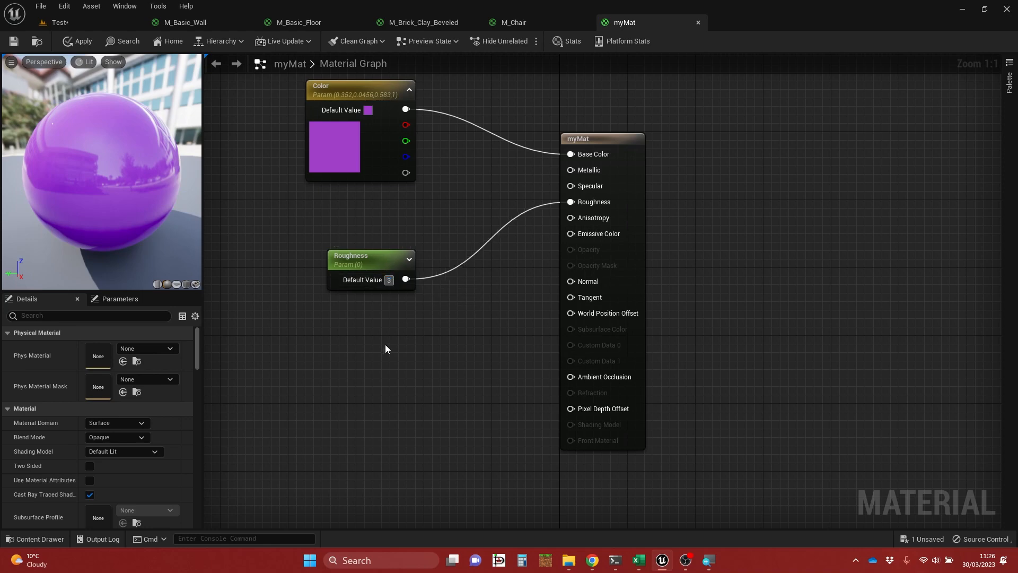
{"action": "key", "text": "BackSpace"}
{"action": "type", "text": "0.1"}
{"action": "key", "text": "Return"}
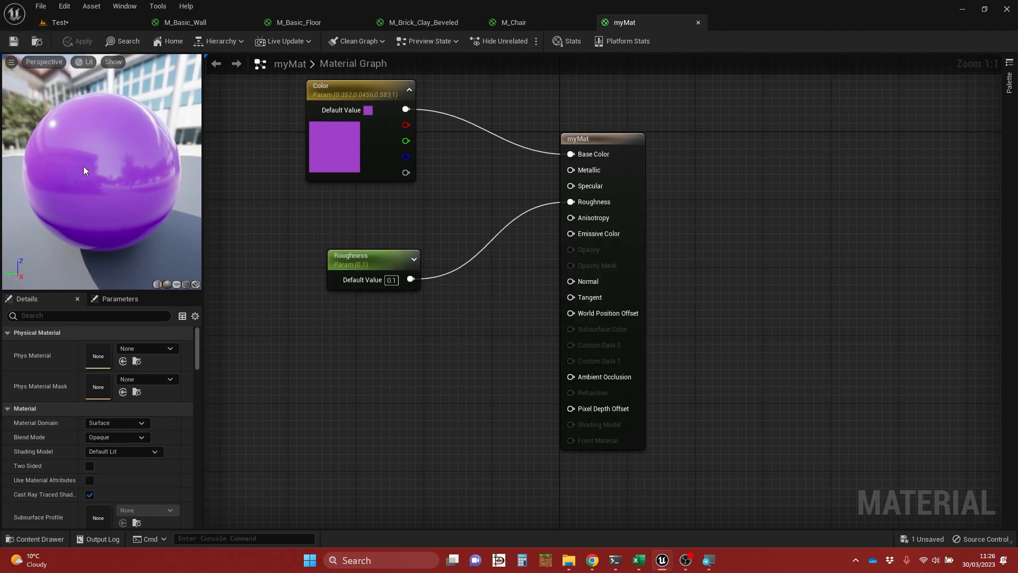
- Return to the Test level and examine how the purple cube reflects light from different viewpoints
{"action": "left_click", "coordinate": [97, 23]}
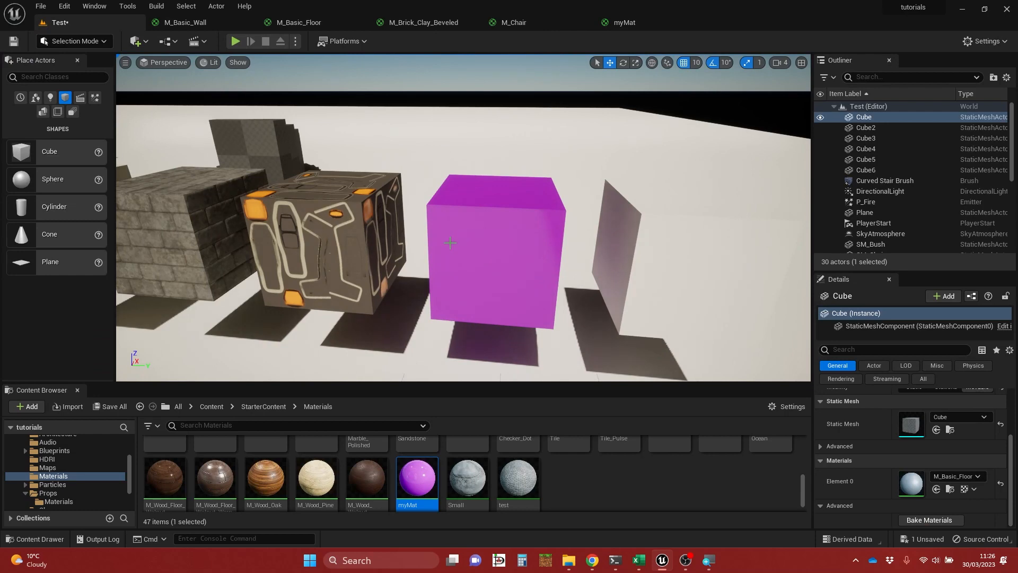
{"action": "right_click_drag", "start_coordinate": [494, 261], "coordinate": [437, 295]}
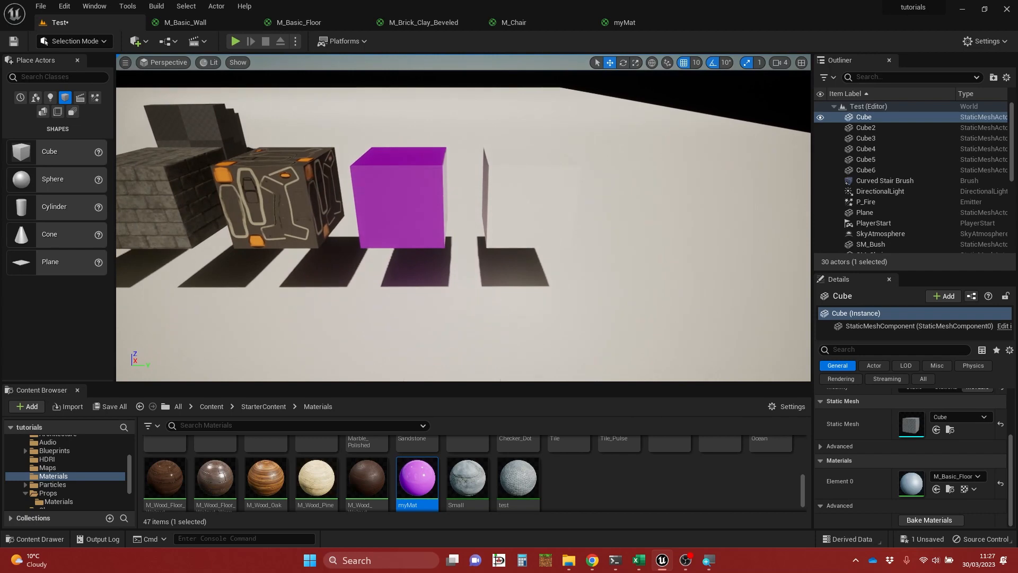
{"action": "key", "text": "d"}
{"action": "mouse_move", "coordinate": [487, 274]}
{"action": "right_mouse_down"}
{"action": "mouse_move", "coordinate": [448, 267]}
{"action": "mouse_move", "coordinate": [484, 268]}
{"action": "mouse_move", "coordinate": [487, 289]}
{"action": "mouse_move", "coordinate": [488, 277]}
{"action": "right_mouse_up"}
{"action": "key", "text": "a"}
{"action": "key", "text": "a"}
{"action": "key", "text": "d"}
{"action": "key", "text": "e"}
{"action": "key", "text": "d"}
{"action": "key", "text": "w"}
{"action": "key", "text": "s"}
{"action": "key", "text": "a"}
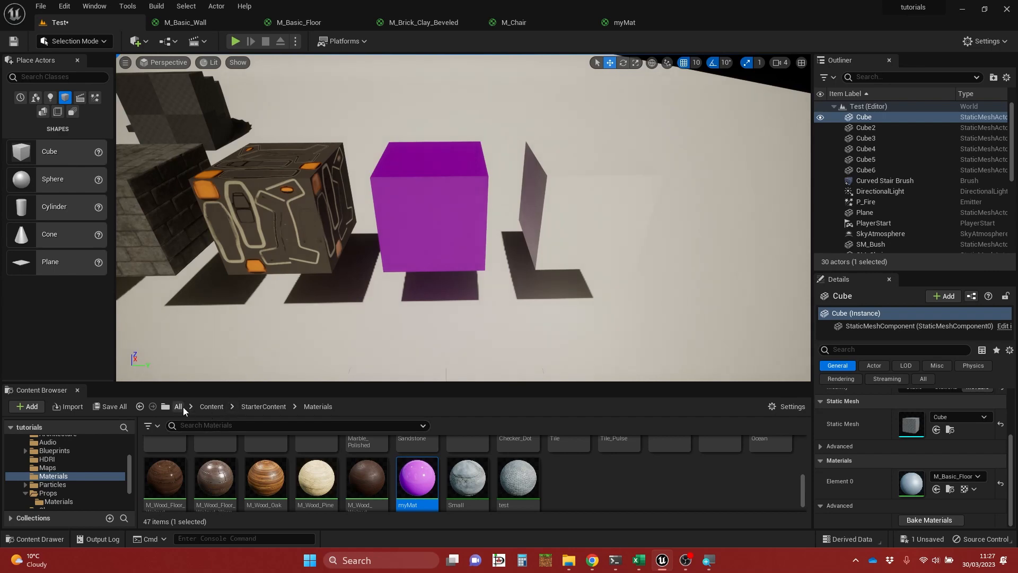
- Import the image 06 Title.jpg into the project's MyContent folder
{"action": "left_click", "coordinate": [211, 406]}
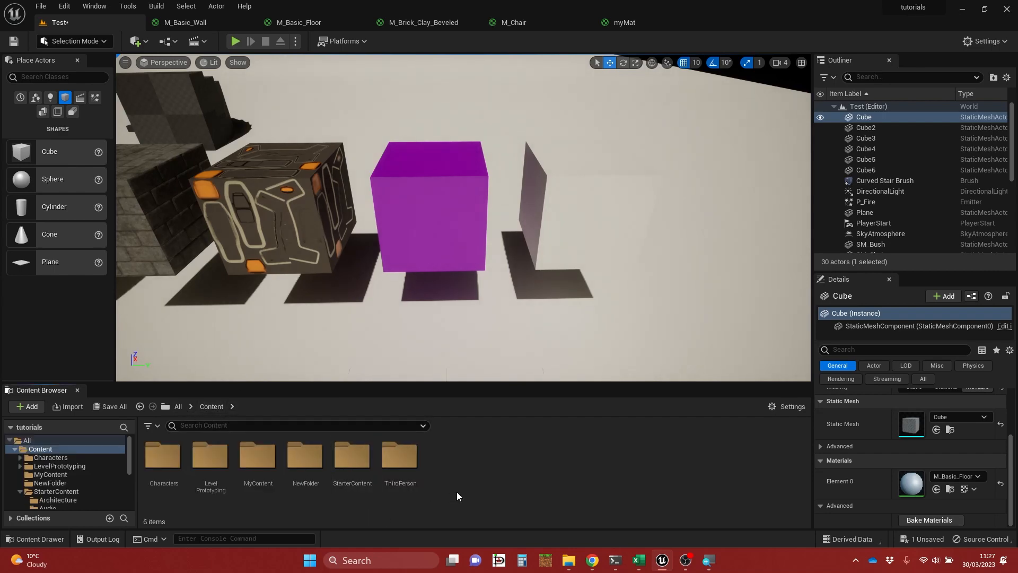
{"action": "left_click", "coordinate": [259, 457]}
{"action": "double_click", "coordinate": [260, 459]}
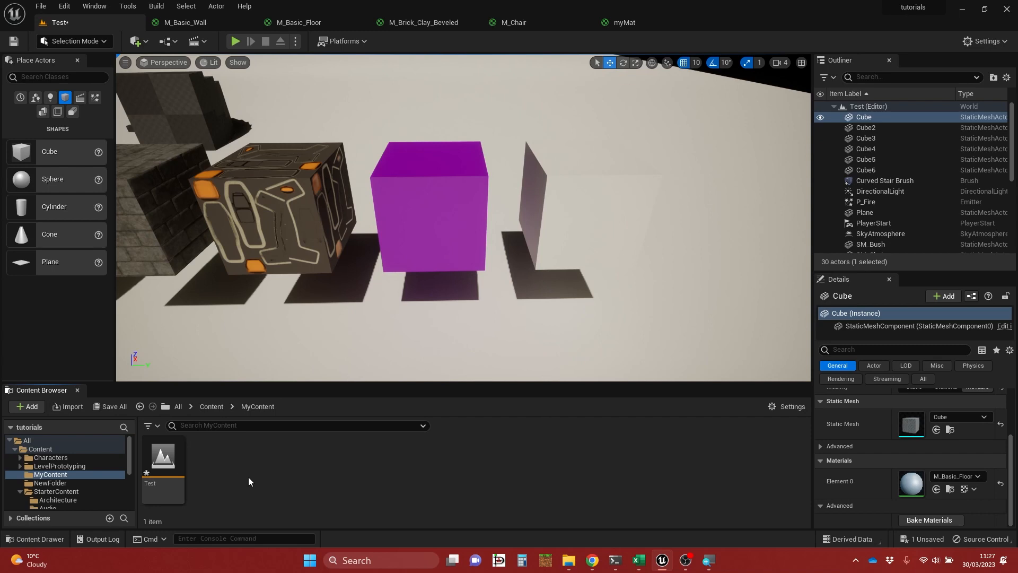
{"action": "left_click", "coordinate": [62, 407]}
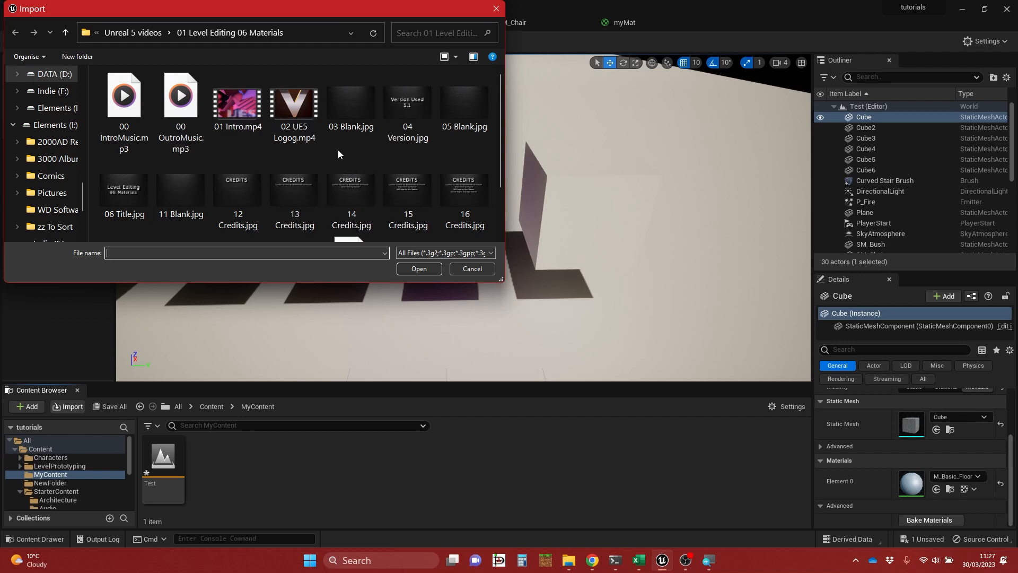
{"action": "scroll", "coordinate": [312, 139], "scroll_direction": "down", "scroll_amount": 2}
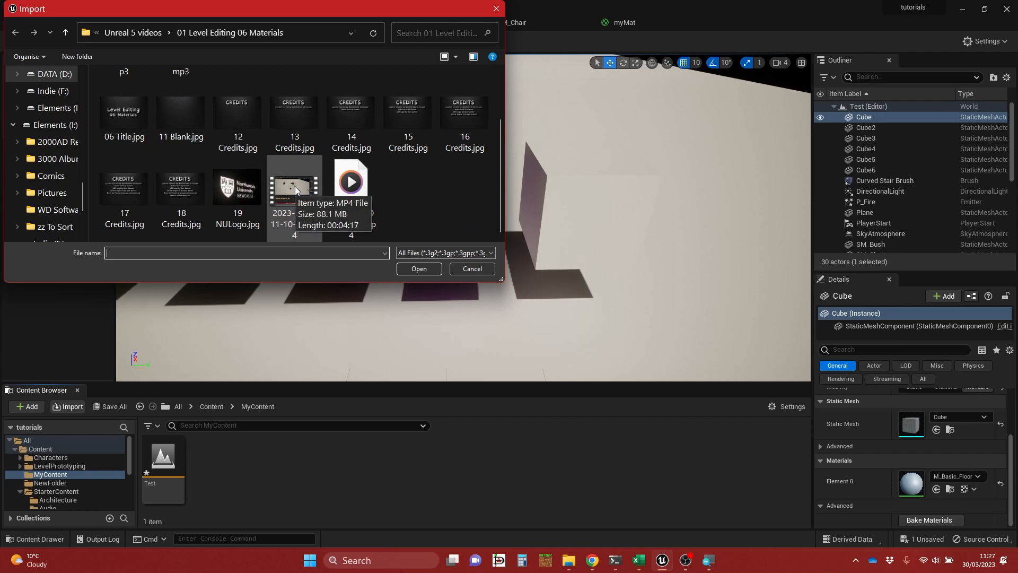
{"action": "scroll", "coordinate": [294, 185], "scroll_direction": "up", "scroll_amount": 2}
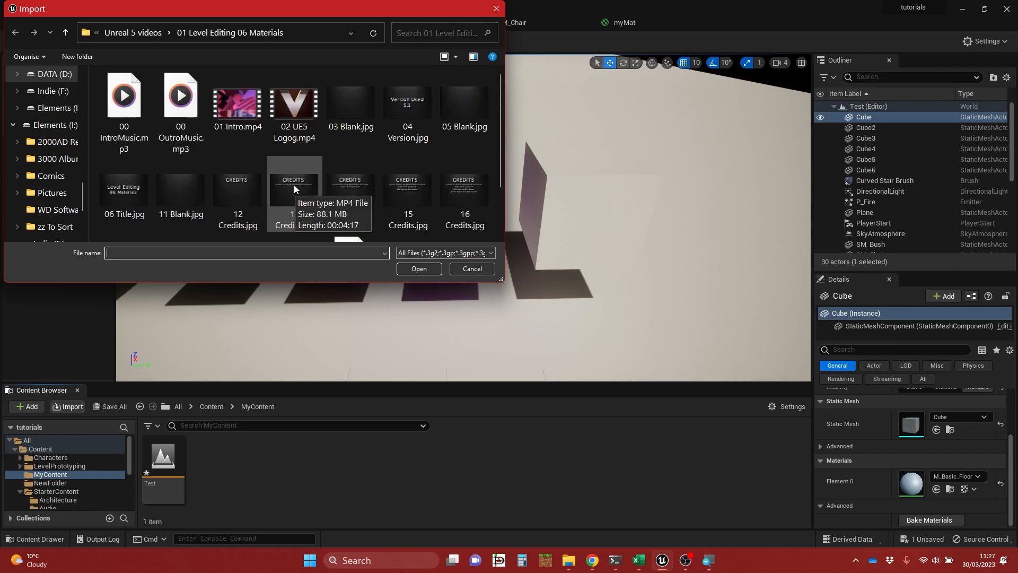
{"action": "left_click", "coordinate": [124, 191]}
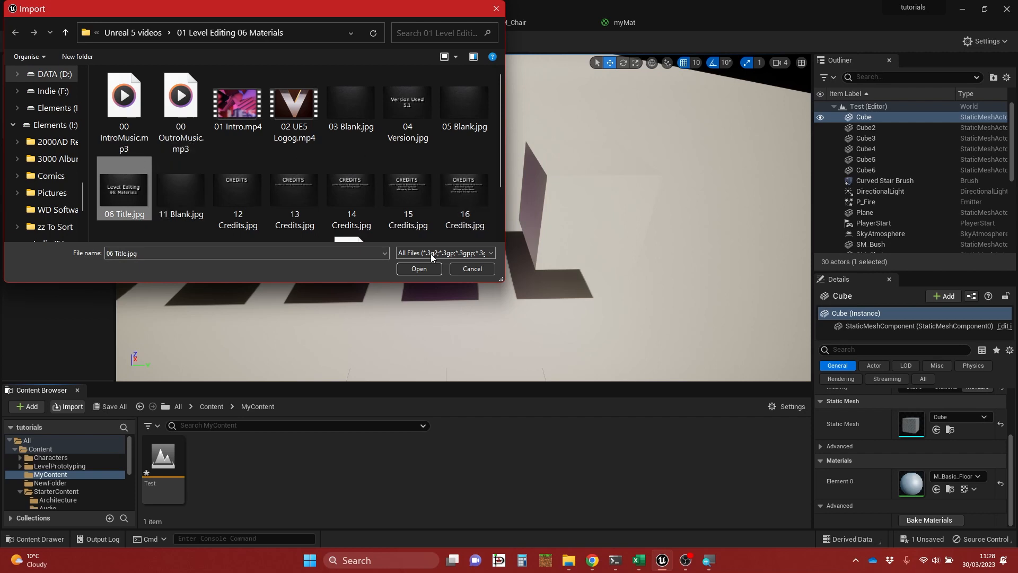
{"action": "left_click", "coordinate": [419, 269]}
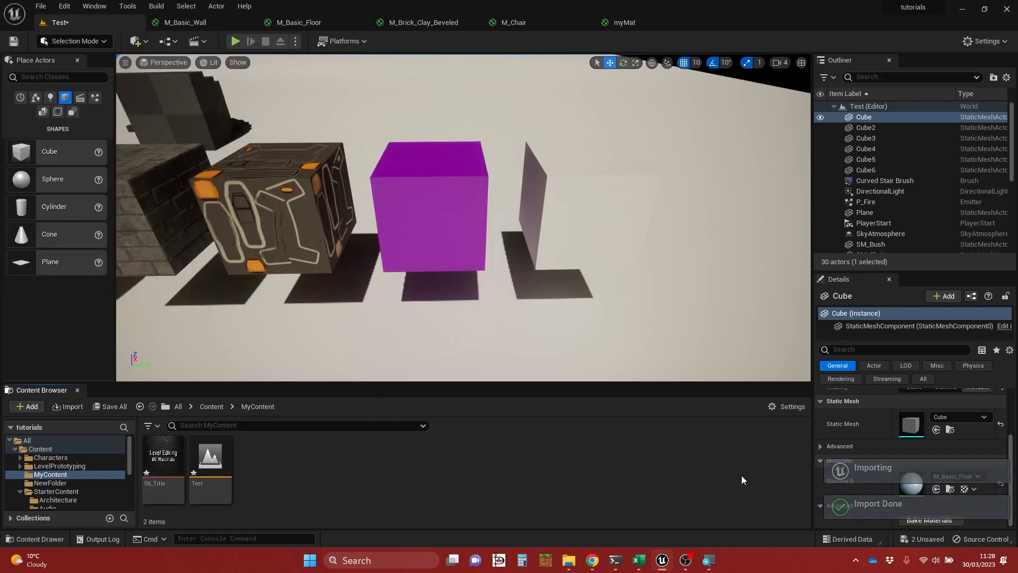
- Apply the 06_Title texture to the sixth cube, beside the purple one, and view the texture's Create Material option
{"action": "mouse_move", "coordinate": [161, 455]}
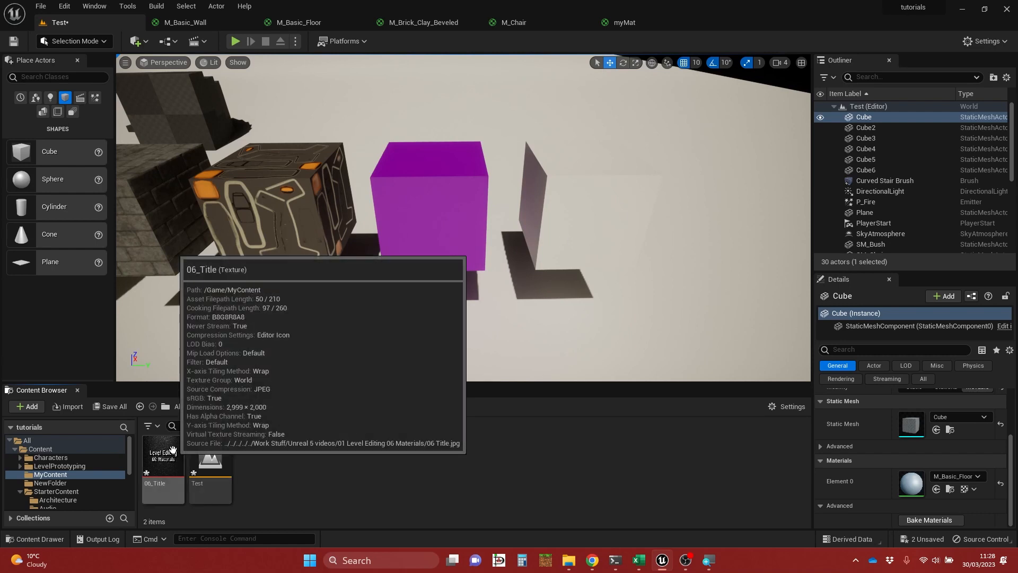
{"action": "left_click_drag", "start_coordinate": [172, 450], "coordinate": [337, 384]}
{"action": "left_click_drag", "start_coordinate": [566, 226], "coordinate": [581, 209]}
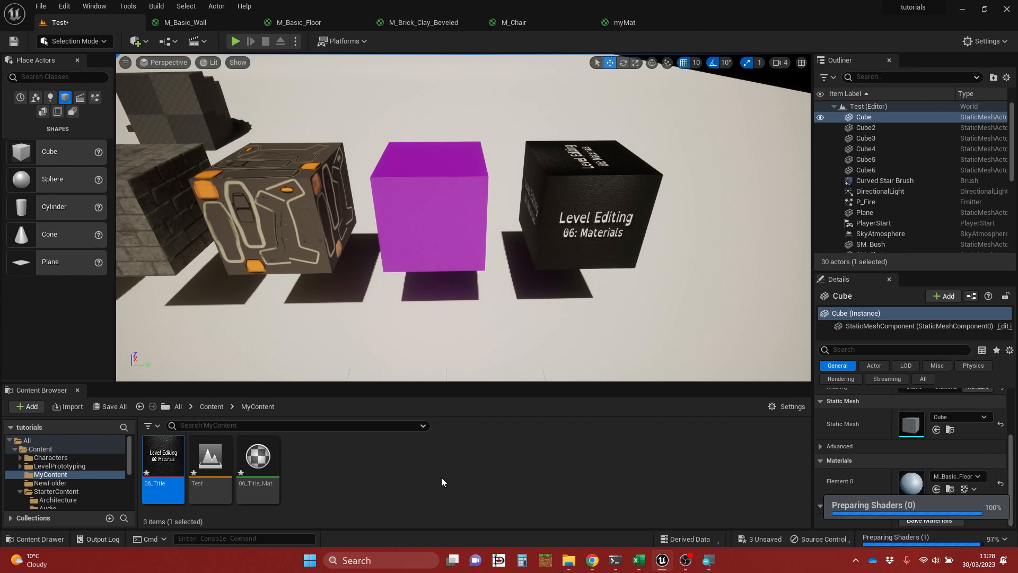
{"action": "right_click", "coordinate": [166, 457]}
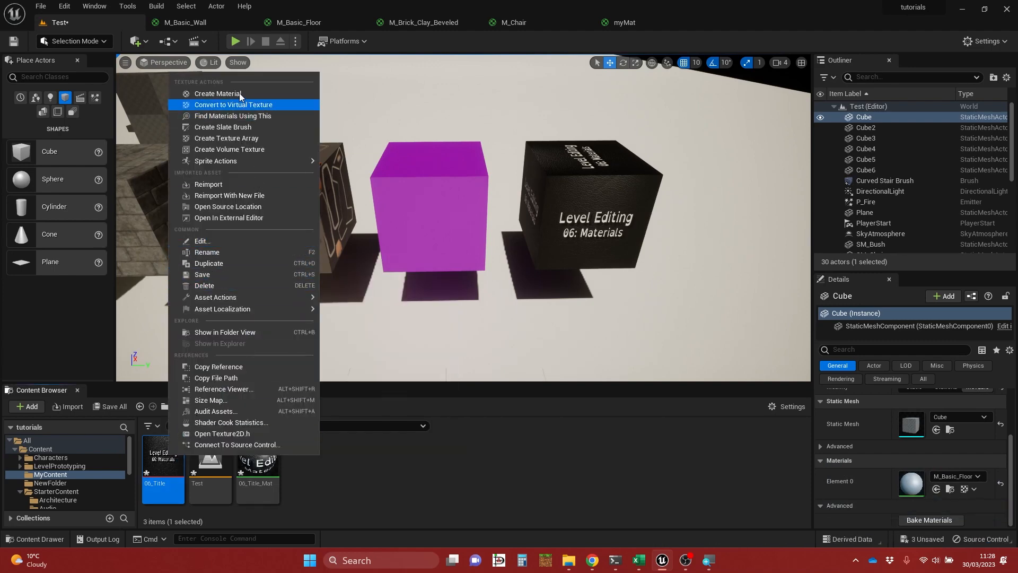
{"action": "left_click", "coordinate": [482, 489]}
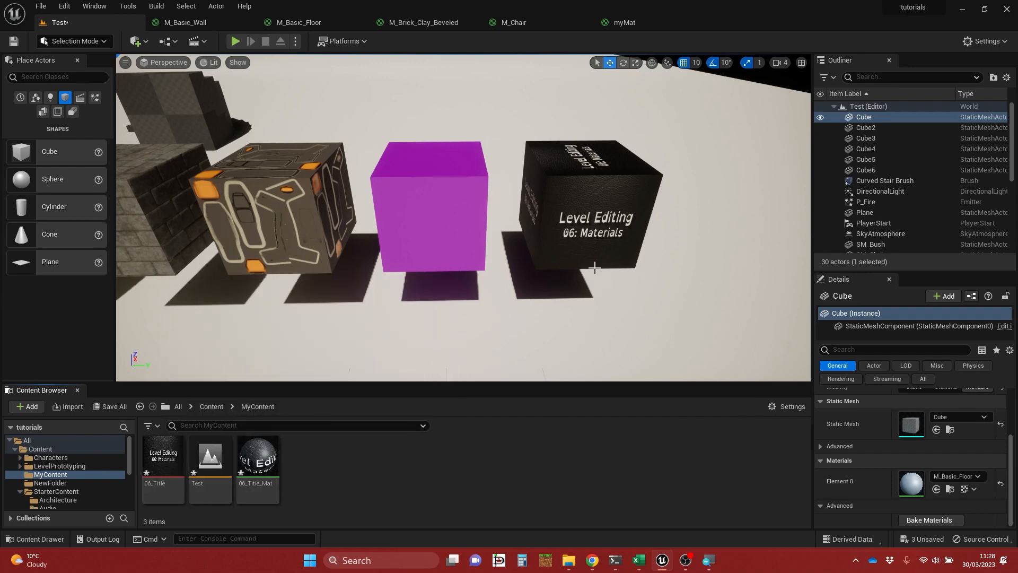
- Inspect the title-textured cube up close from several angles
{"action": "key", "text": "d"}
{"action": "mouse_move", "coordinate": [594, 267]}
{"action": "right_mouse_down"}
{"action": "mouse_move", "coordinate": [504, 289]}
{"action": "mouse_move", "coordinate": [435, 287]}
{"action": "mouse_move", "coordinate": [551, 276]}
{"action": "mouse_move", "coordinate": [615, 239]}
{"action": "mouse_move", "coordinate": [557, 265]}
{"action": "mouse_move", "coordinate": [578, 297]}
{"action": "mouse_move", "coordinate": [567, 329]}
{"action": "mouse_move", "coordinate": [568, 223]}
{"action": "mouse_move", "coordinate": [575, 329]}
{"action": "mouse_move", "coordinate": [596, 360]}
{"action": "mouse_move", "coordinate": [580, 365]}
{"action": "mouse_move", "coordinate": [598, 274]}
{"action": "right_mouse_up"}
{"action": "key", "text": "s"}
{"action": "key", "text": "w"}
{"action": "key", "text": "s"}
{"action": "key", "text": "w"}
{"action": "key", "text": "s"}
{"action": "key", "text": "e"}
{"action": "key", "text": "s"}
{"action": "key", "text": "w"}
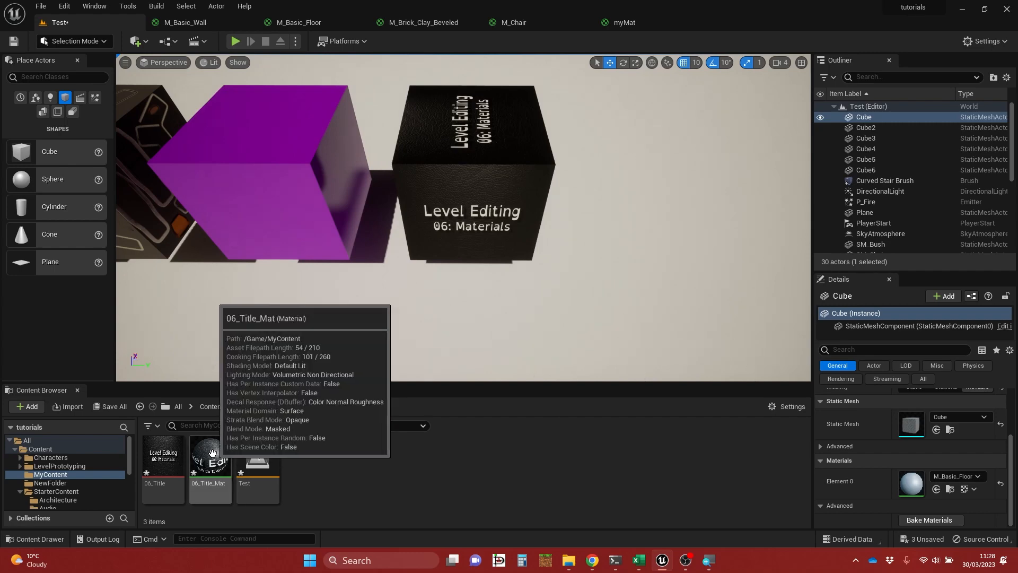
- Open the 06_Title_Mat material and move its Texture Sample node farther from the main material node
{"action": "double_click", "coordinate": [212, 452]}
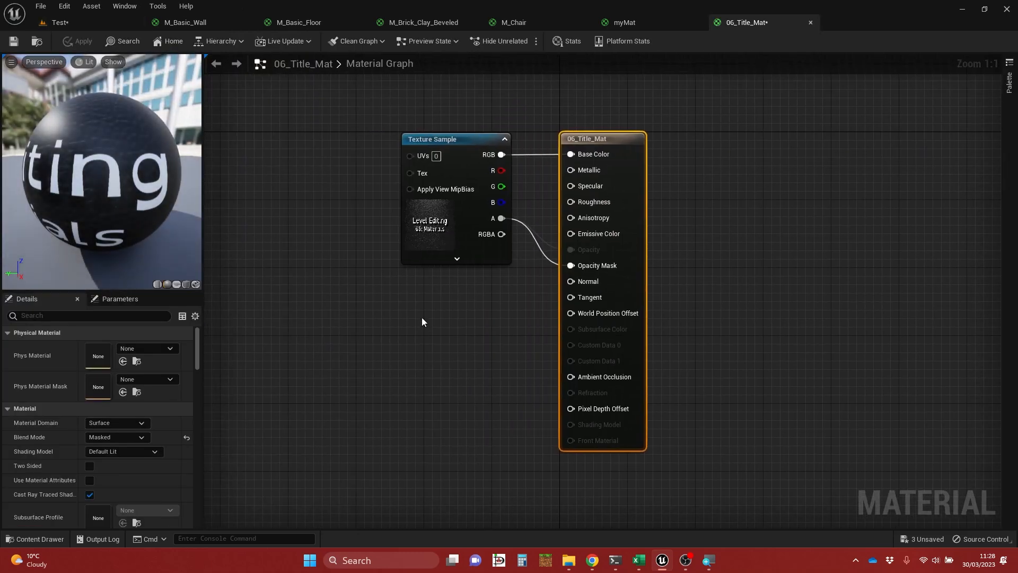
{"action": "right_click_drag", "start_coordinate": [422, 317], "coordinate": [375, 320]}
{"action": "left_click_drag", "start_coordinate": [416, 140], "coordinate": [362, 141]}
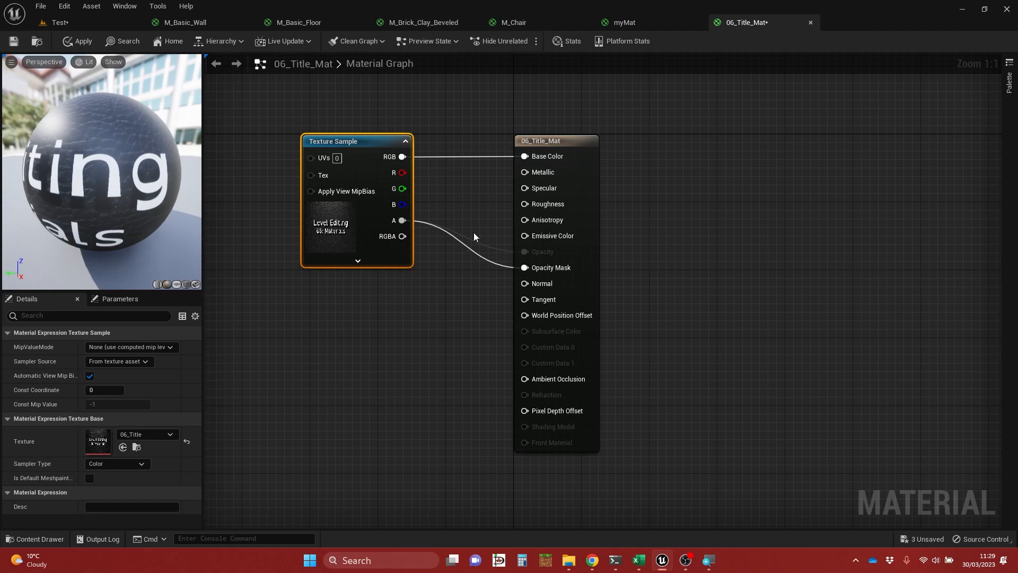
- Return to the Test level and view the whole row of six textured cubes
{"action": "left_click", "coordinate": [83, 20]}
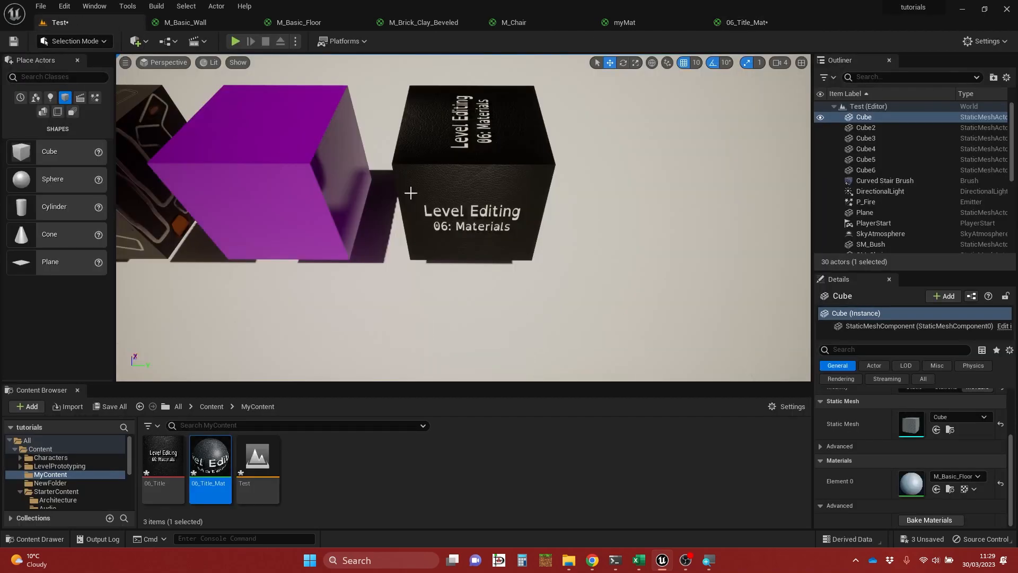
{"action": "mouse_move", "coordinate": [463, 217]}
{"action": "right_mouse_down"}
{"action": "mouse_move", "coordinate": [424, 209]}
{"action": "mouse_move", "coordinate": [472, 207]}
{"action": "mouse_move", "coordinate": [448, 225]}
{"action": "right_mouse_up"}
{"action": "right_click_drag", "start_coordinate": [448, 188], "coordinate": [426, 184]}
{"action": "key", "text": "w"}
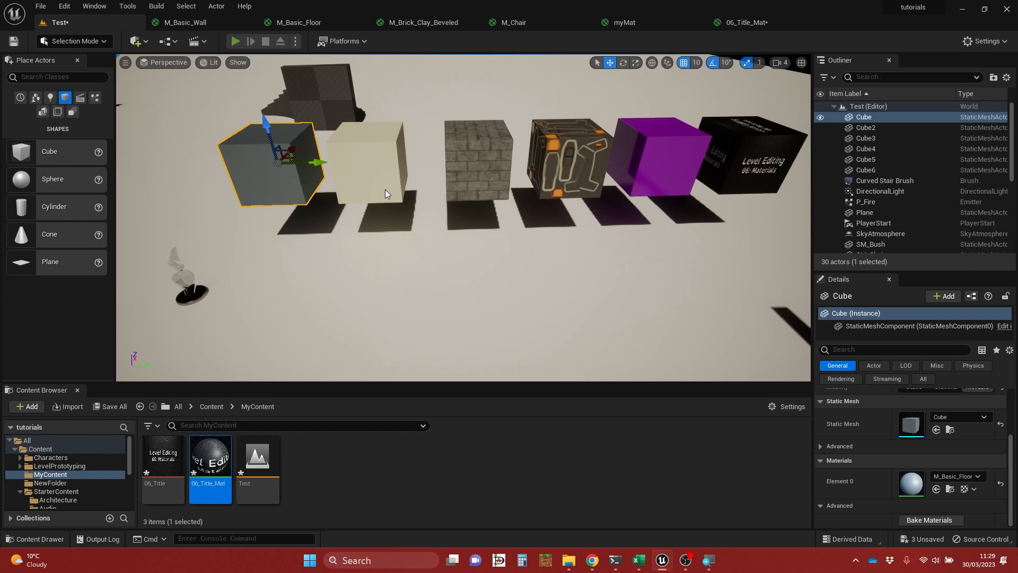
- Play the level and run the character along the row, pushing into the cubes and viewing their materials up to the title-textured cube
{"action": "key", "text": "alt+p"}
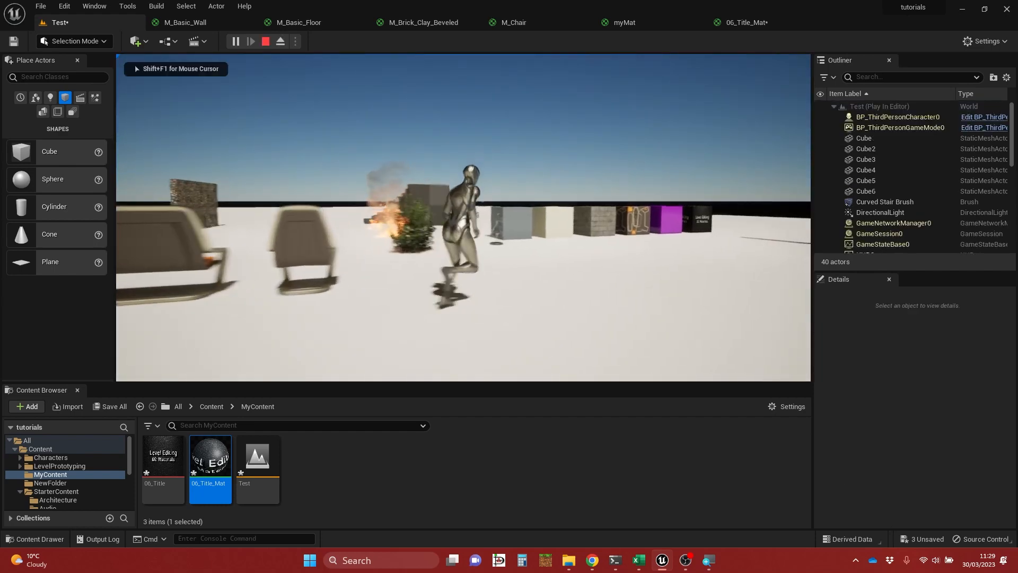
{"action": "key", "text": "w"}
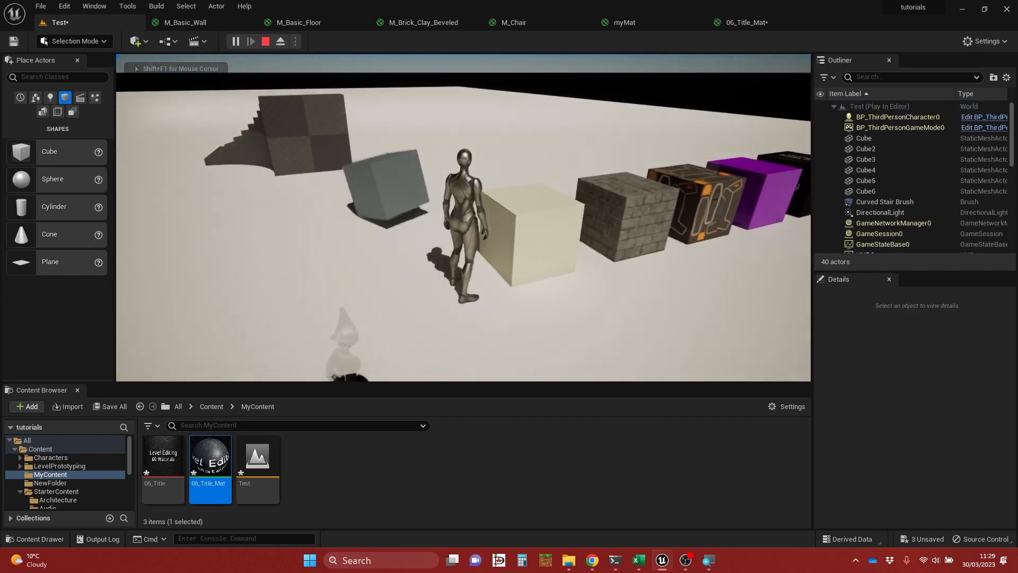
{"action": "key", "text": "s"}
{"action": "key", "text": "w"}
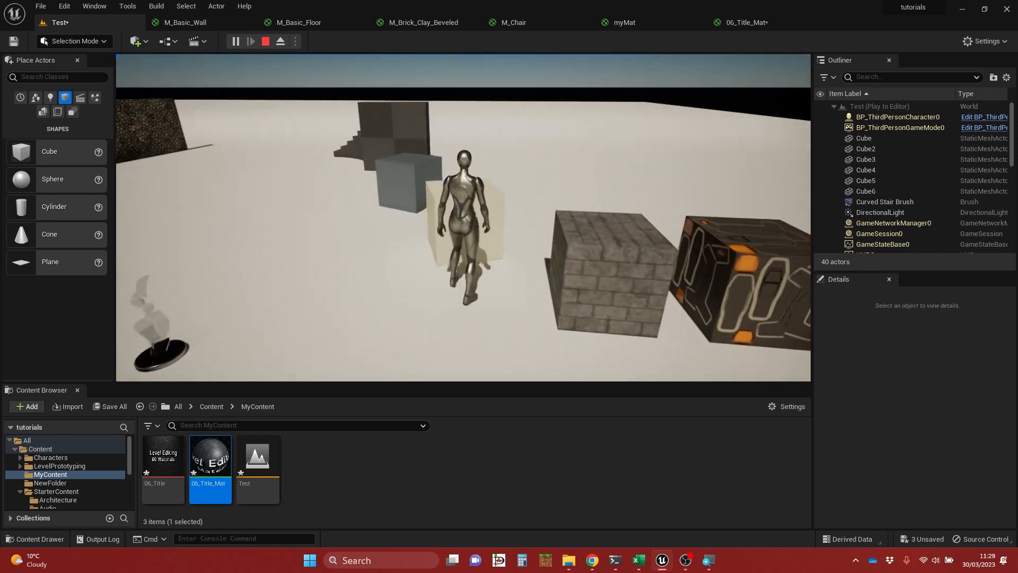
{"action": "key", "text": "s"}
{"action": "key", "text": "w"}
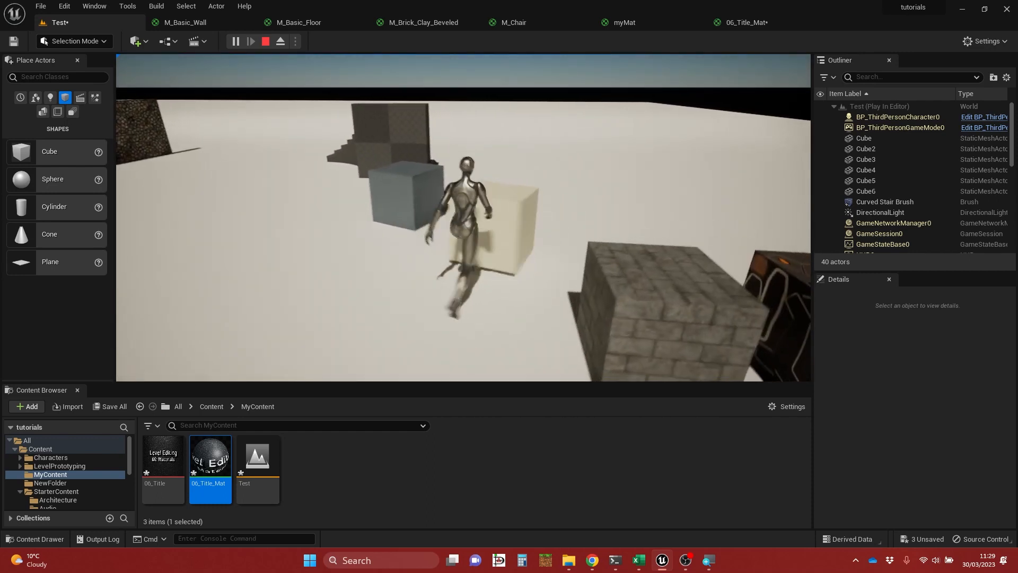
{"action": "key", "text": "s"}
{"action": "key", "text": "d"}
{"action": "key", "text": "w"}
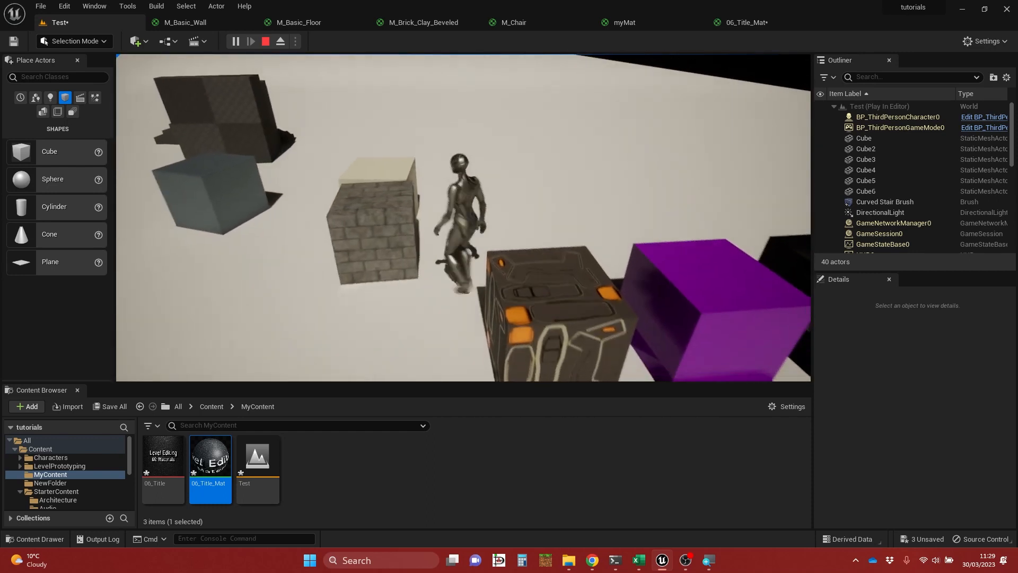
{"action": "key", "text": "s"}
{"action": "key", "text": "w"}
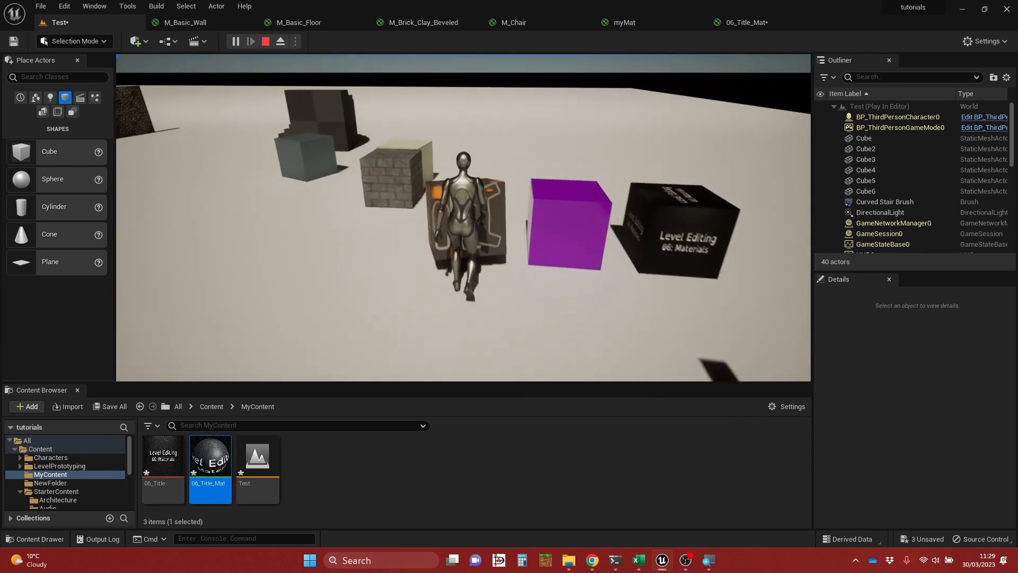
{"action": "key", "text": "s"}
{"action": "key", "text": "w"}
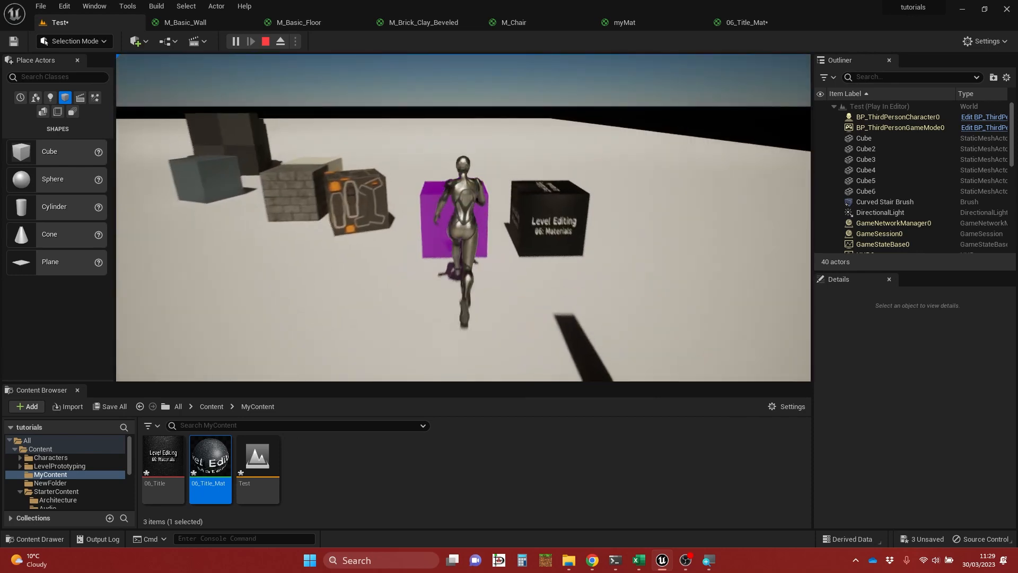
{"action": "key", "text": "a"}
{"action": "key", "text": "d"}
{"action": "key", "text": "s"}
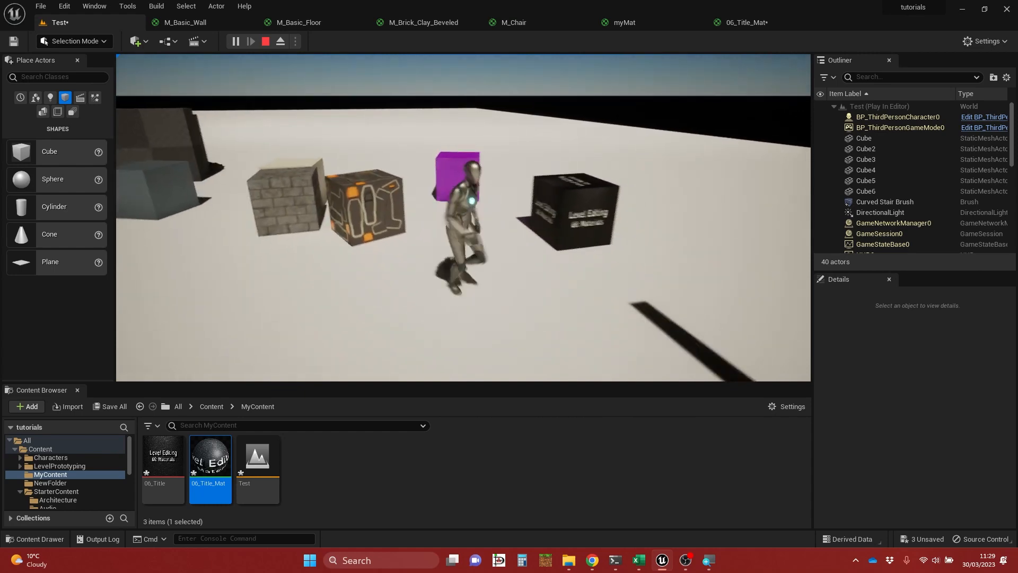
{"action": "key", "text": "d"}
{"action": "key", "text": "w"}
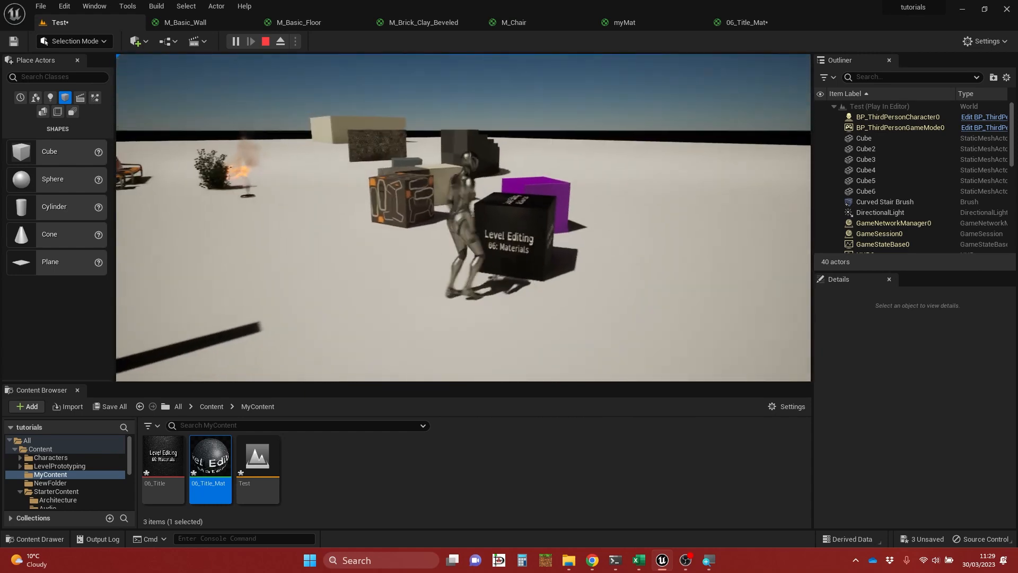
{"action": "key", "text": "d"}
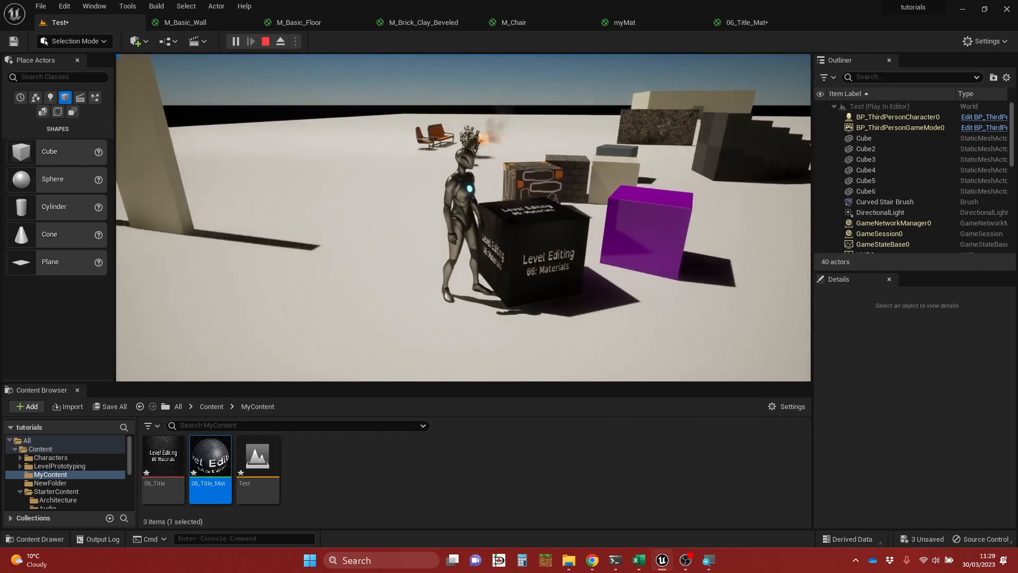
{"action": "key", "text": "w"}
{"action": "key", "text": "s"}
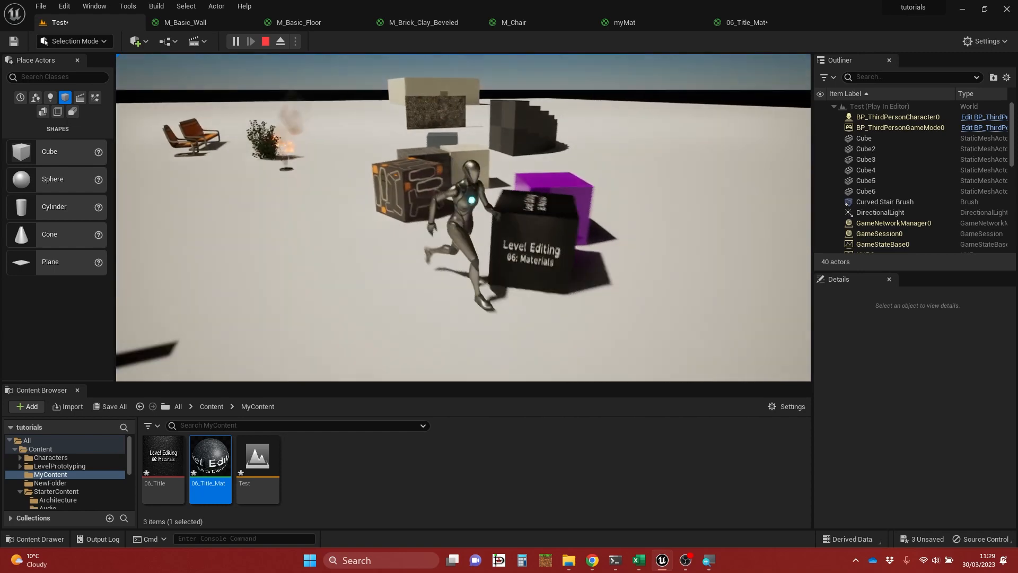
{"action": "key", "text": "w"}
{"action": "key", "text": "s"}
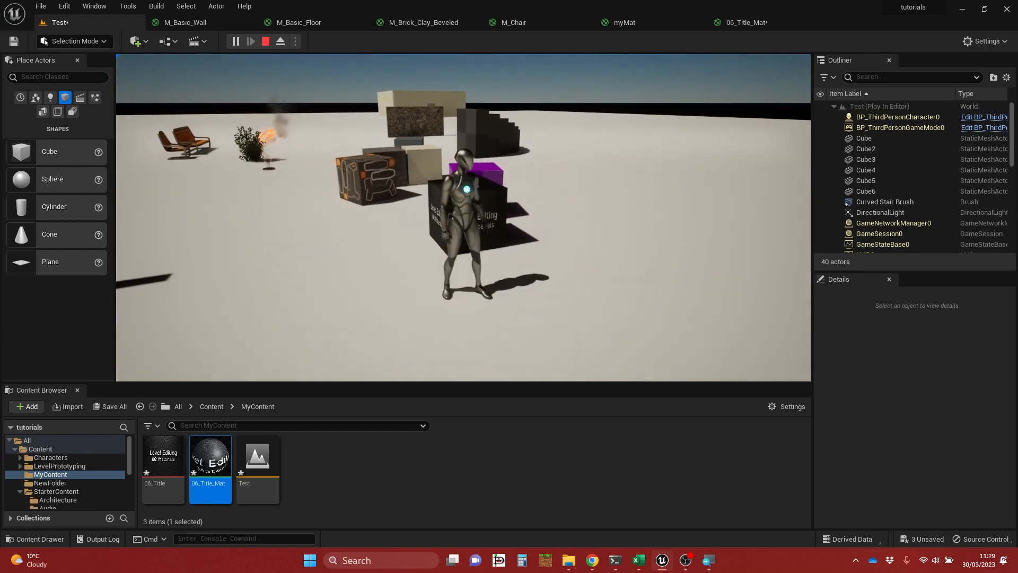